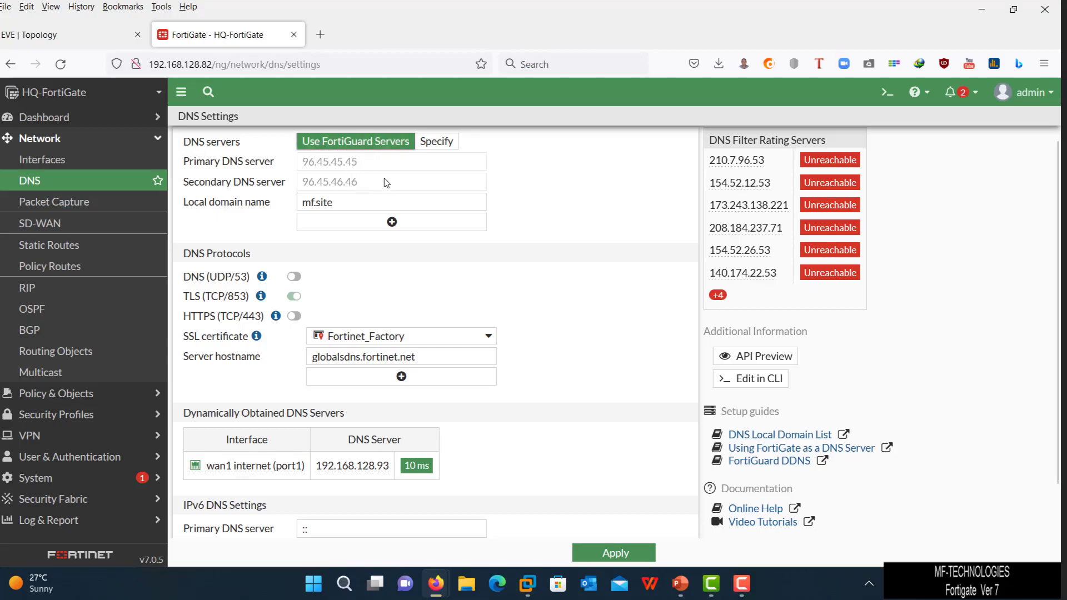
- Specify DNS servers manually with primary 8.8.8.8 and secondary 8.8.4.4
{"action": "left_click", "coordinate": [437, 143]}
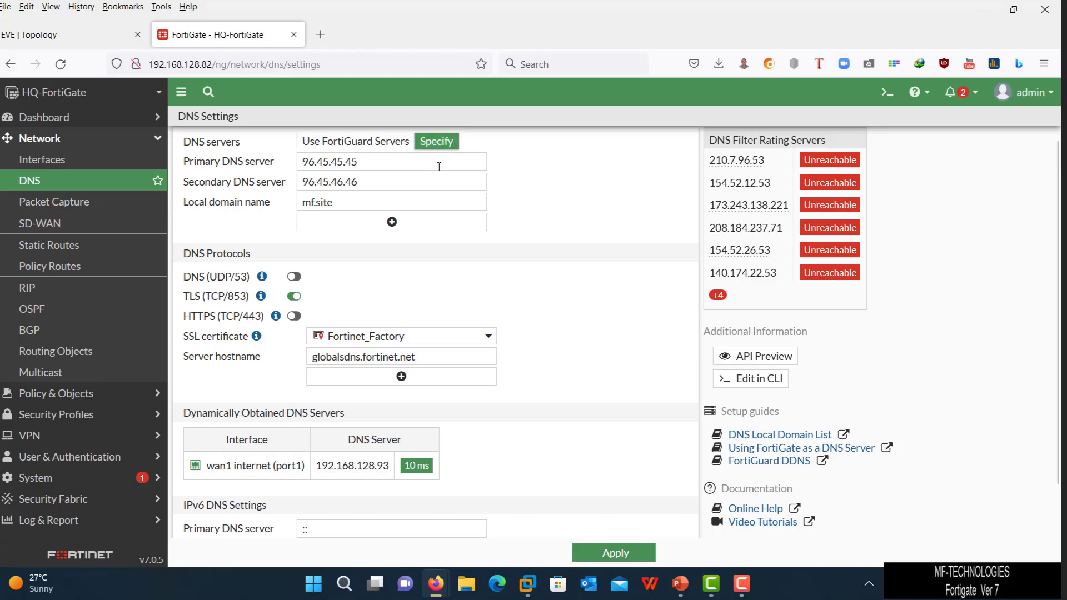
{"action": "left_click_drag", "start_coordinate": [440, 167], "coordinate": [145, 130]}
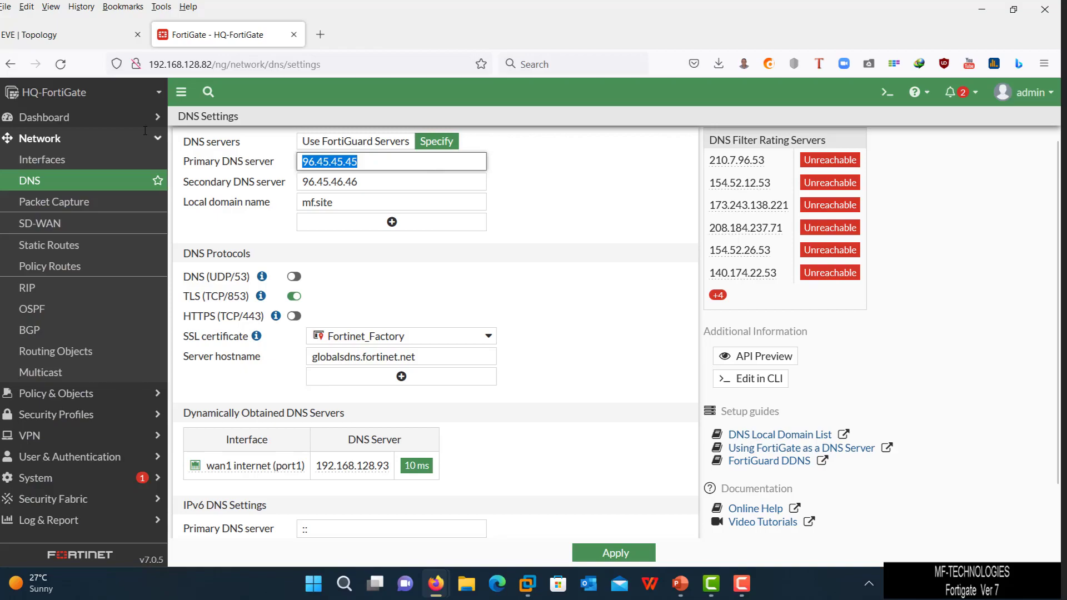
{"action": "type", "text": "8.8.8"}
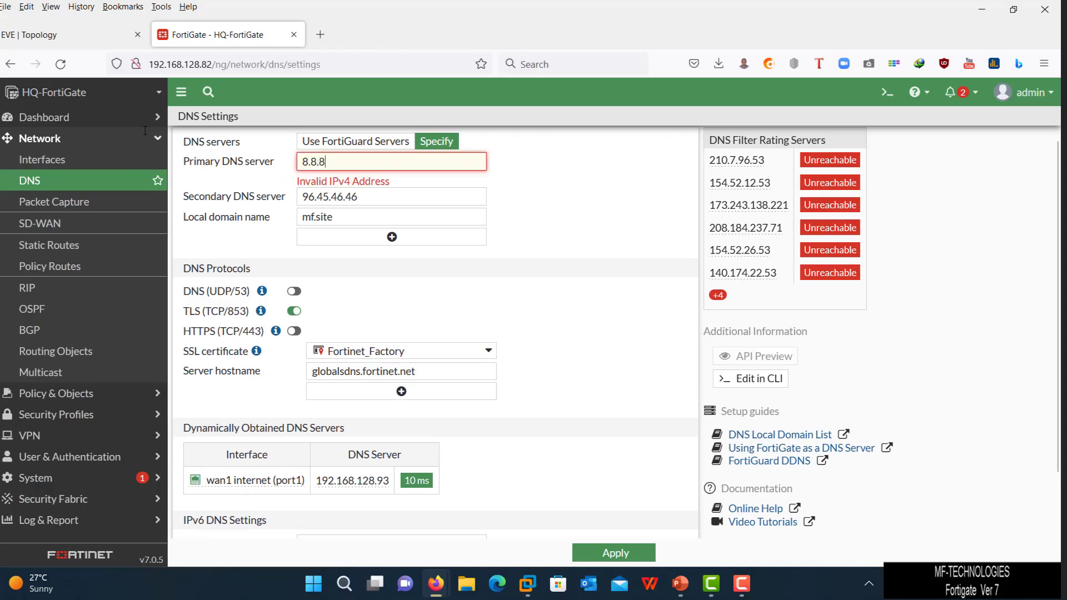
{"action": "type", "text": ".8"}
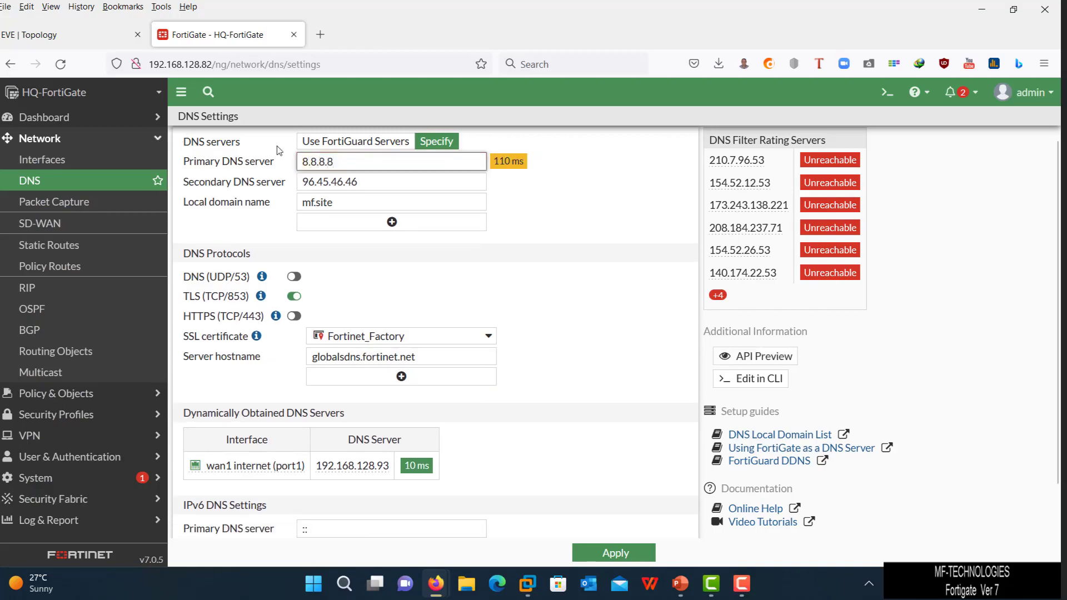
{"action": "left_click_drag", "start_coordinate": [389, 182], "coordinate": [226, 149]}
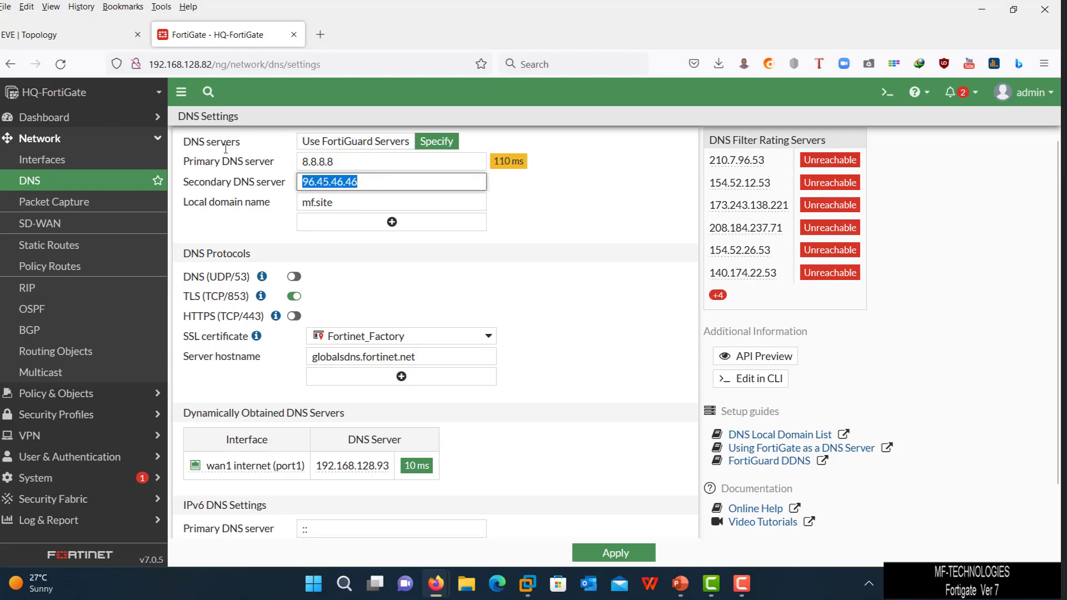
{"action": "type", "text": "8.8."}
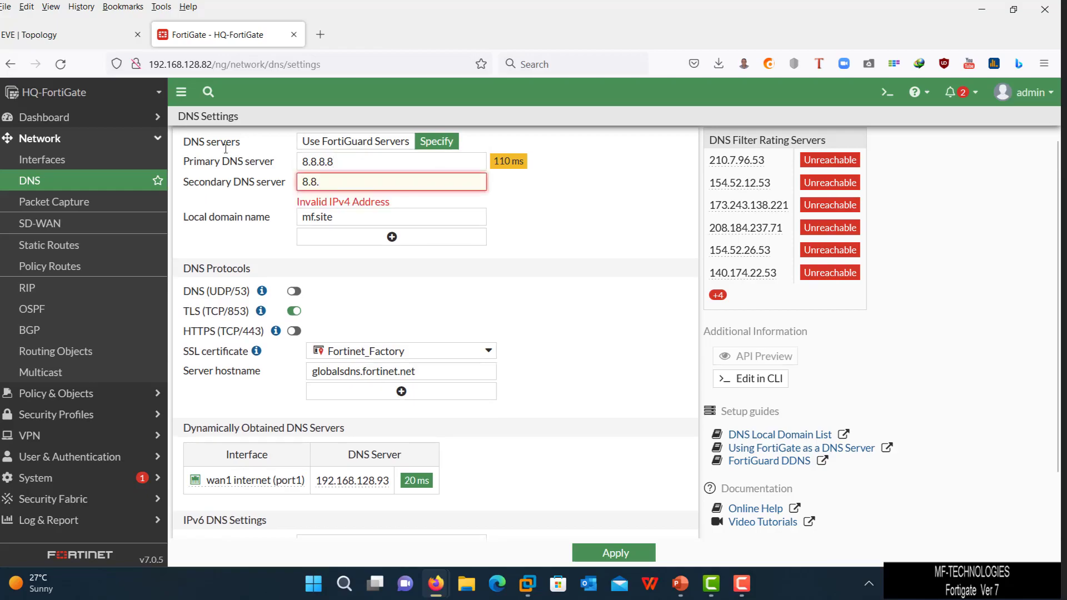
{"action": "type", "text": "4.4"}
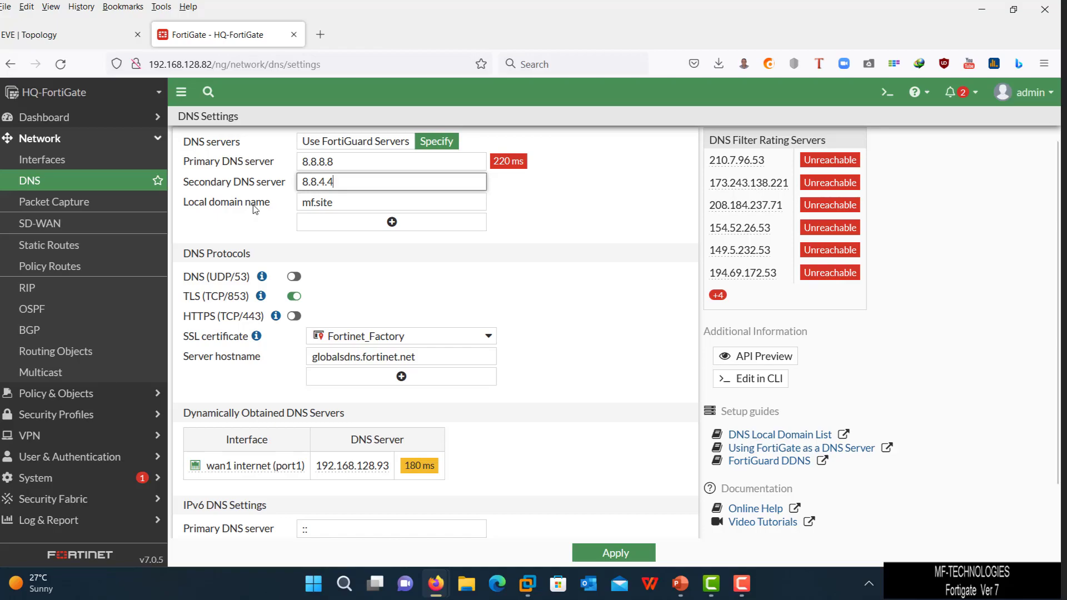
{"action": "left_click", "coordinate": [396, 142]}
{"action": "left_click", "coordinate": [435, 142]}
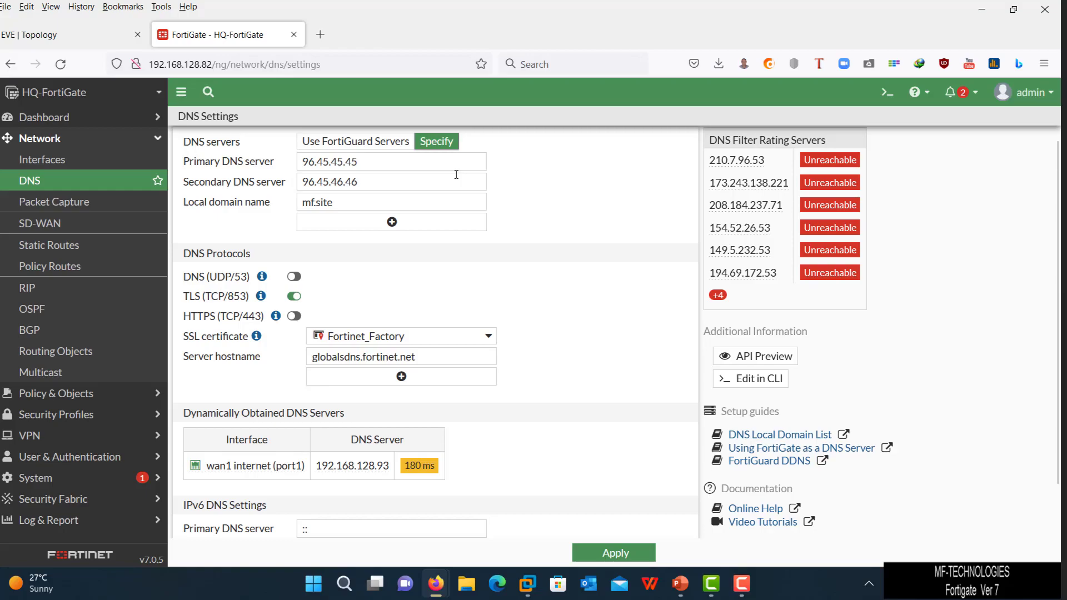
{"action": "triple_click", "coordinate": [408, 163]}
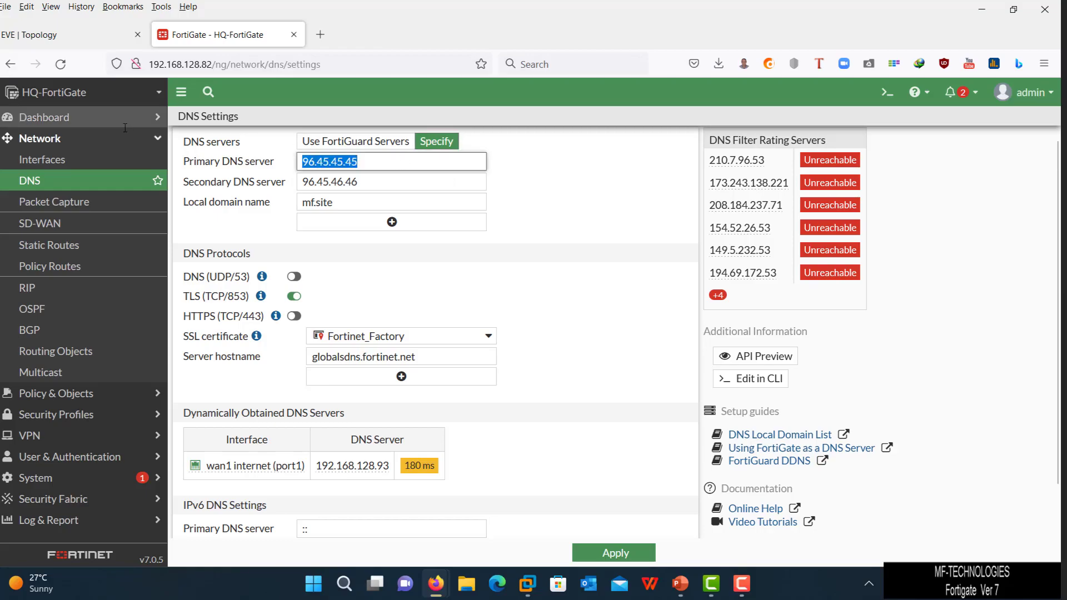
{"action": "type", "text": "8.8.8"}
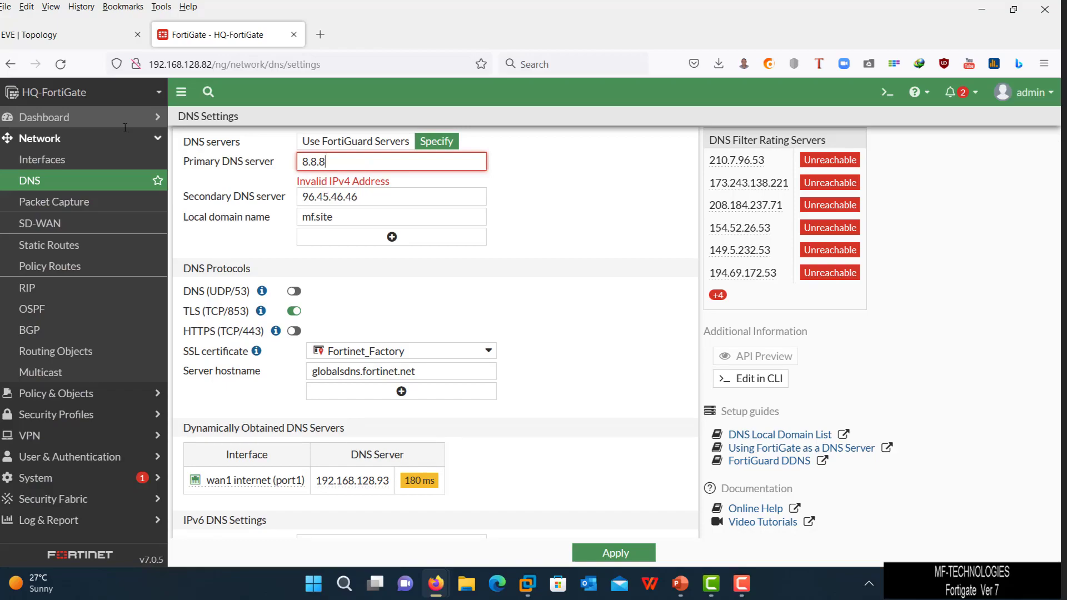
{"action": "type", "text": ".8"}
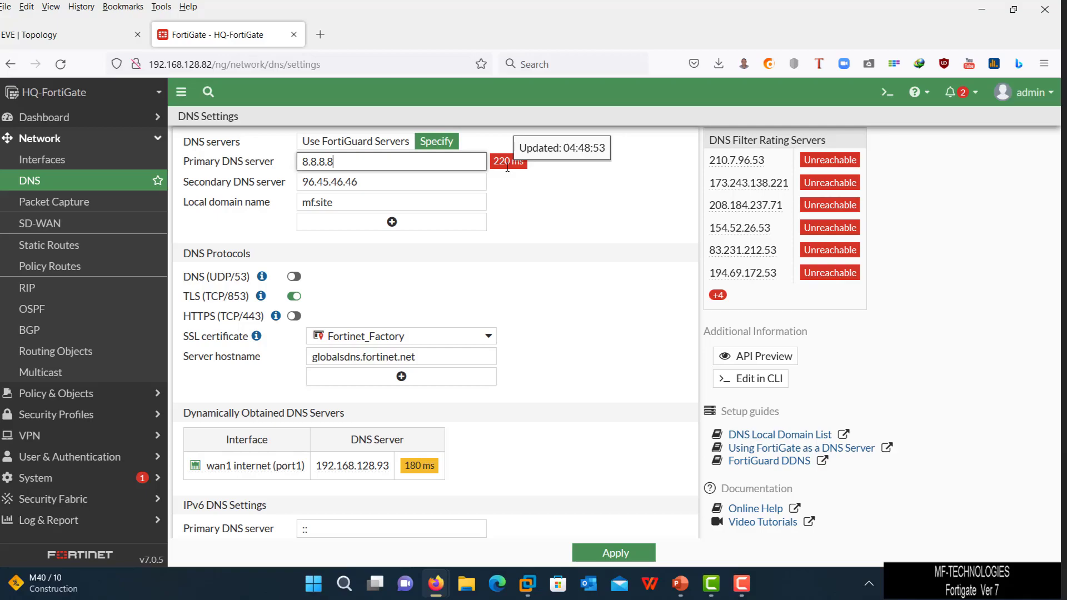
{"action": "key", "text": "Tab"}
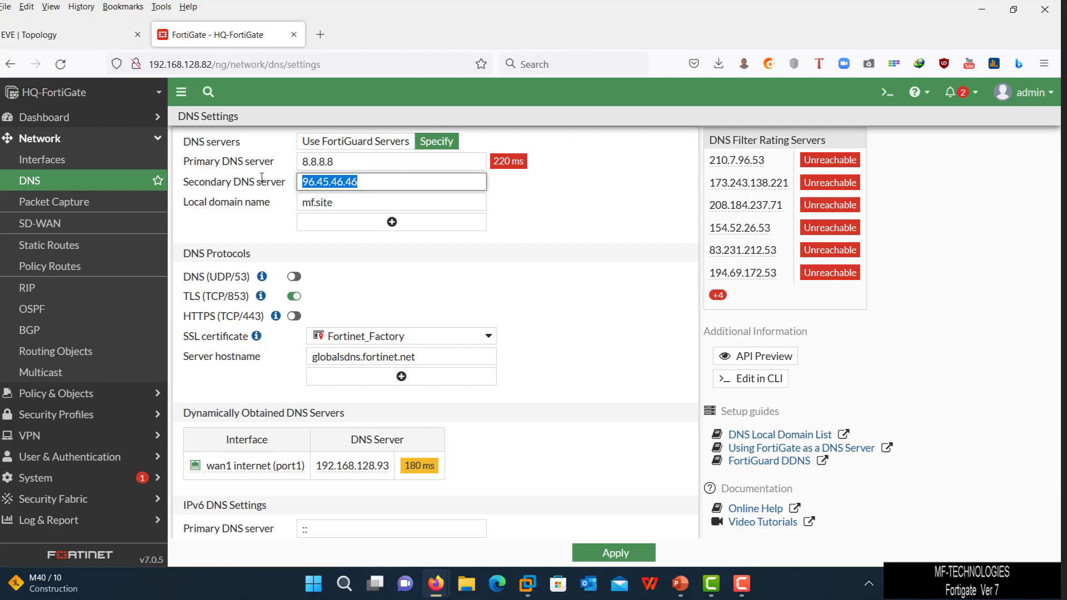
{"action": "type", "text": "8.8"}
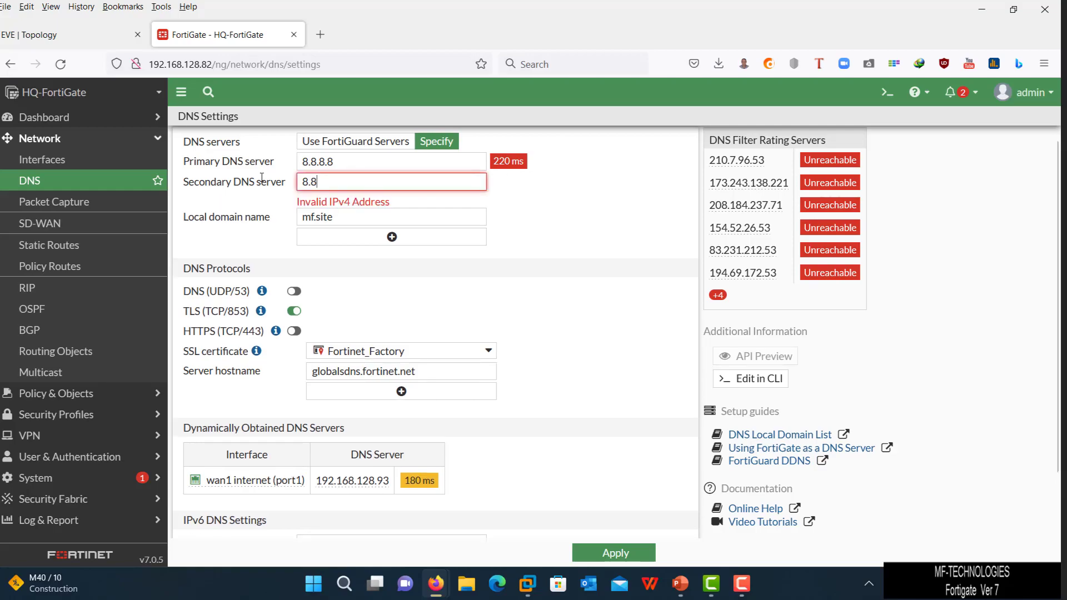
{"action": "type", "text": ".4"}
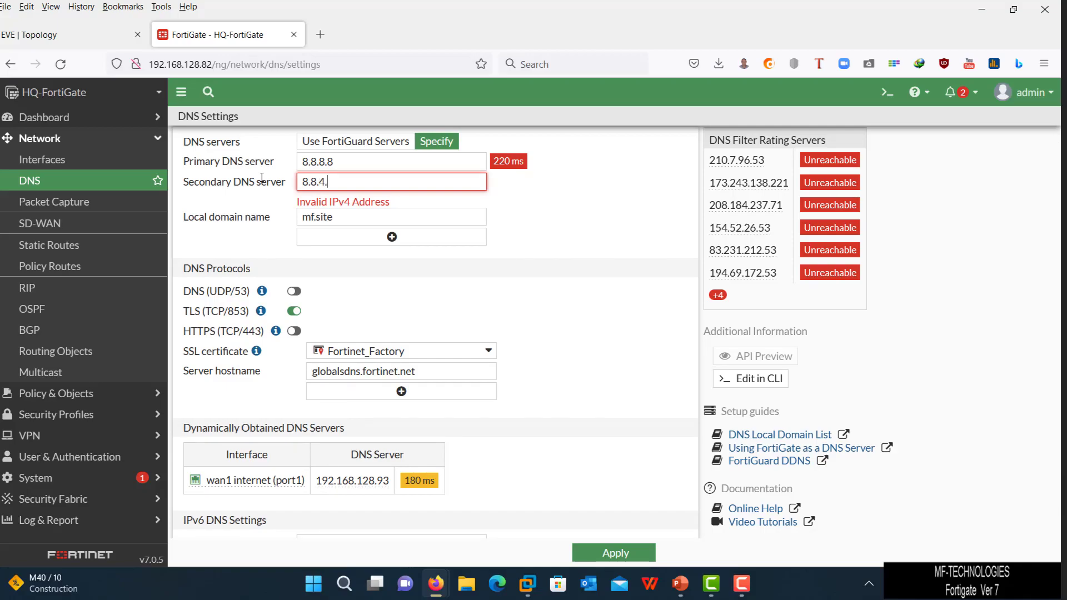
{"action": "type", "text": ".4"}
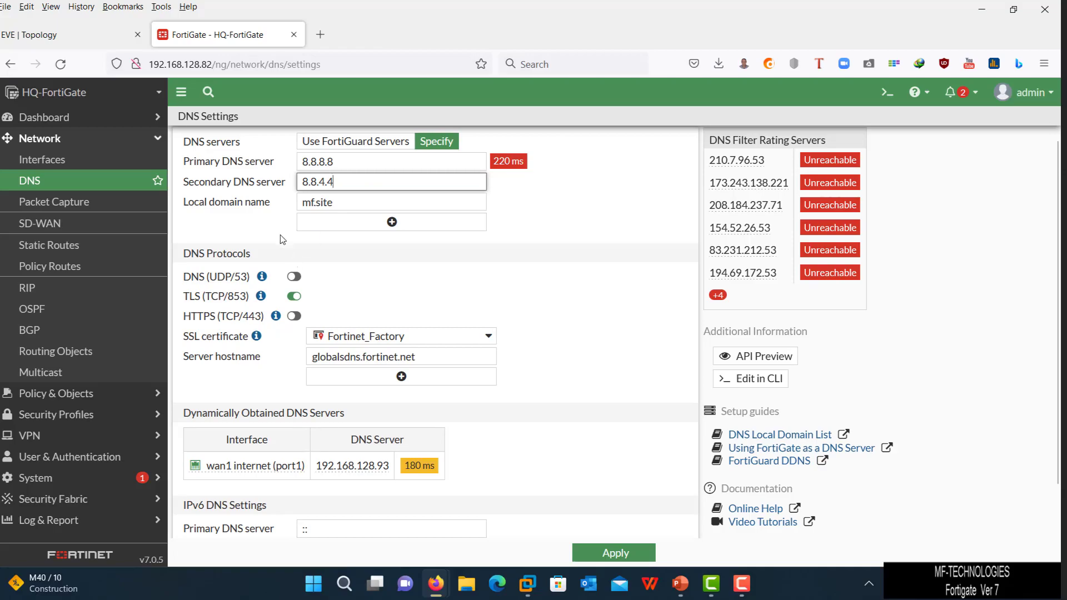
{"action": "scroll", "coordinate": [314, 258], "scroll_direction": "down", "scroll_amount": 2}
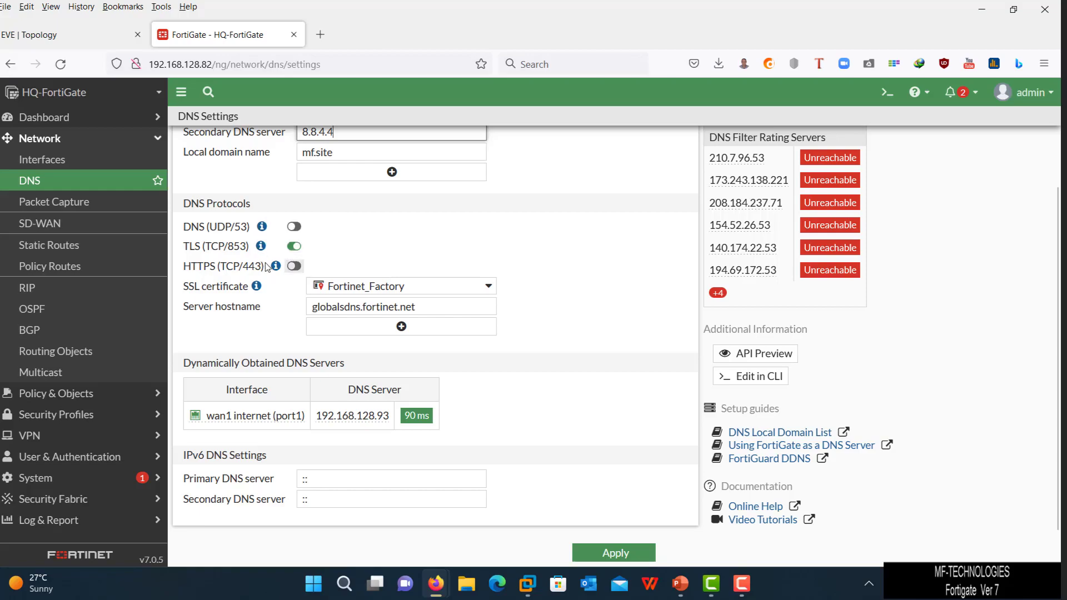
- Toggle DNS (UDP/53) on and TLS (TCP/853) off, then revert to FortiGuard servers 96.45.45.45 and 96.45.46.46
{"action": "left_click", "coordinate": [291, 228]}
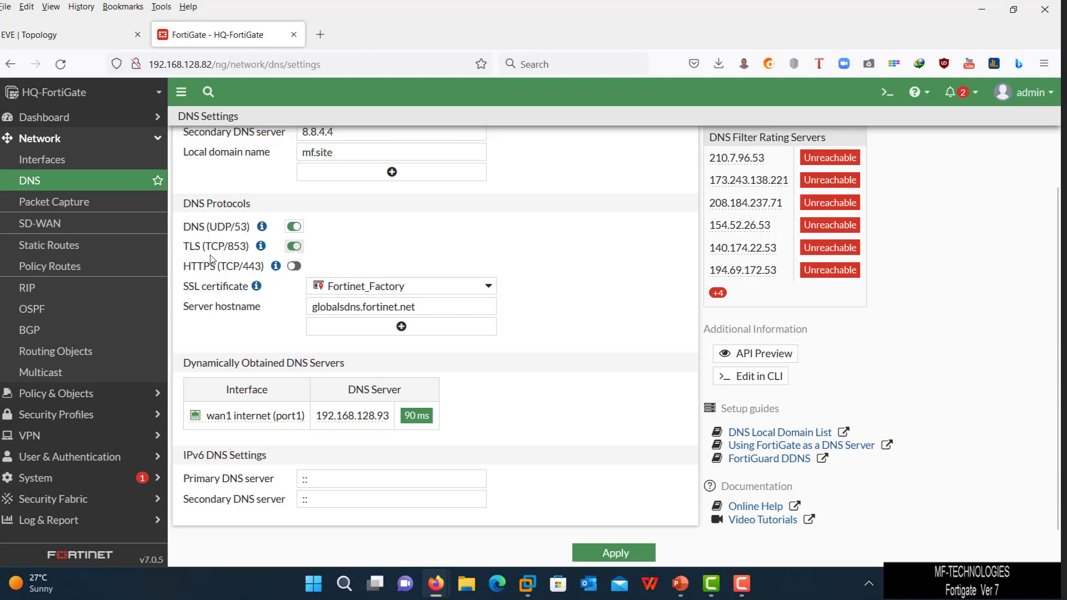
{"action": "left_click", "coordinate": [286, 246]}
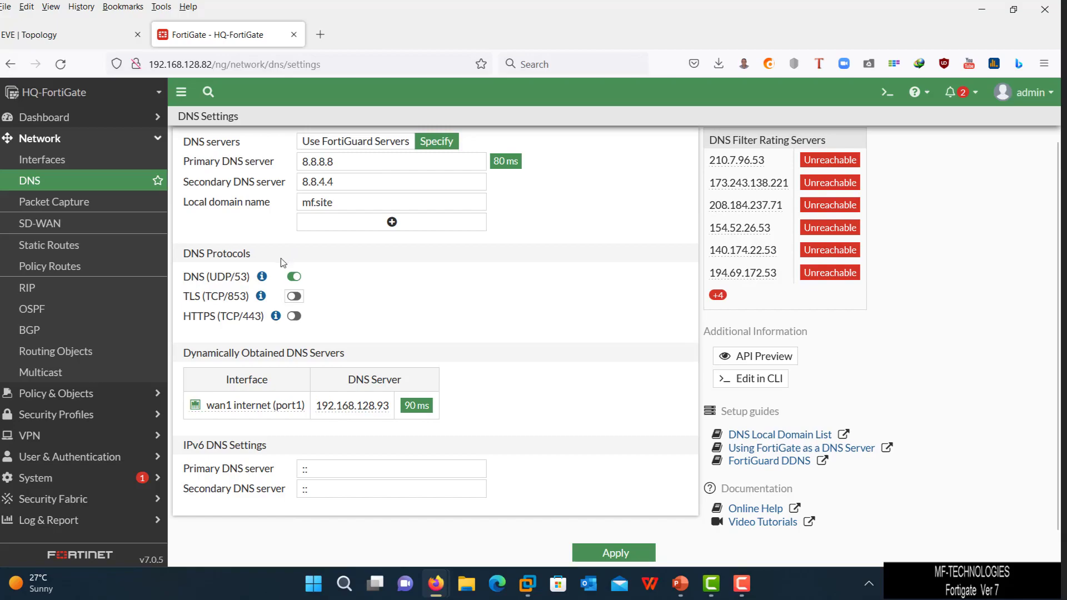
{"action": "scroll", "coordinate": [317, 256], "scroll_direction": "up", "scroll_amount": 1}
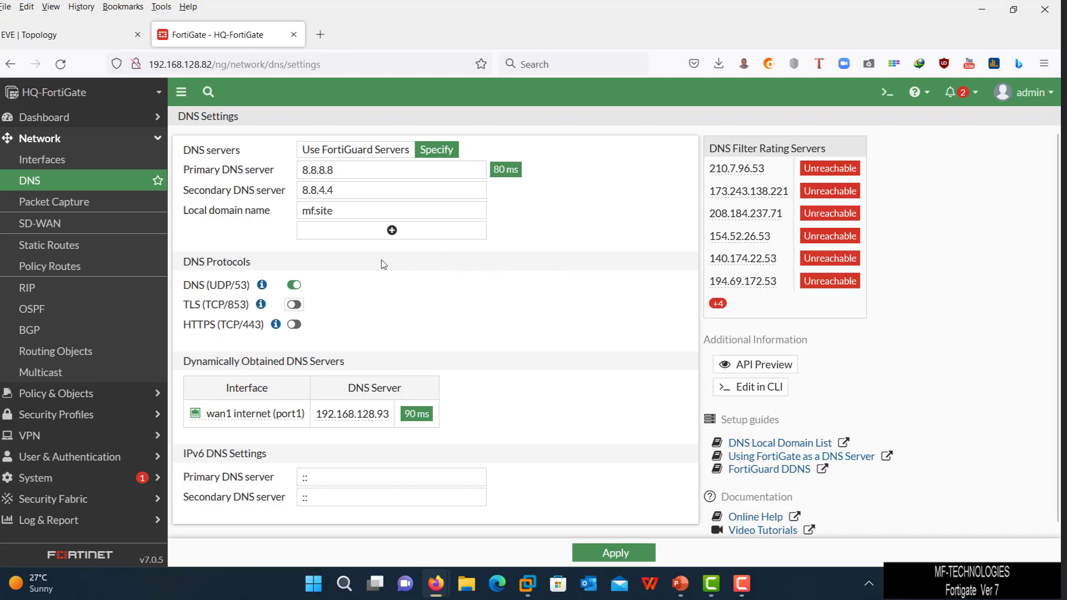
{"action": "left_click", "coordinate": [367, 150]}
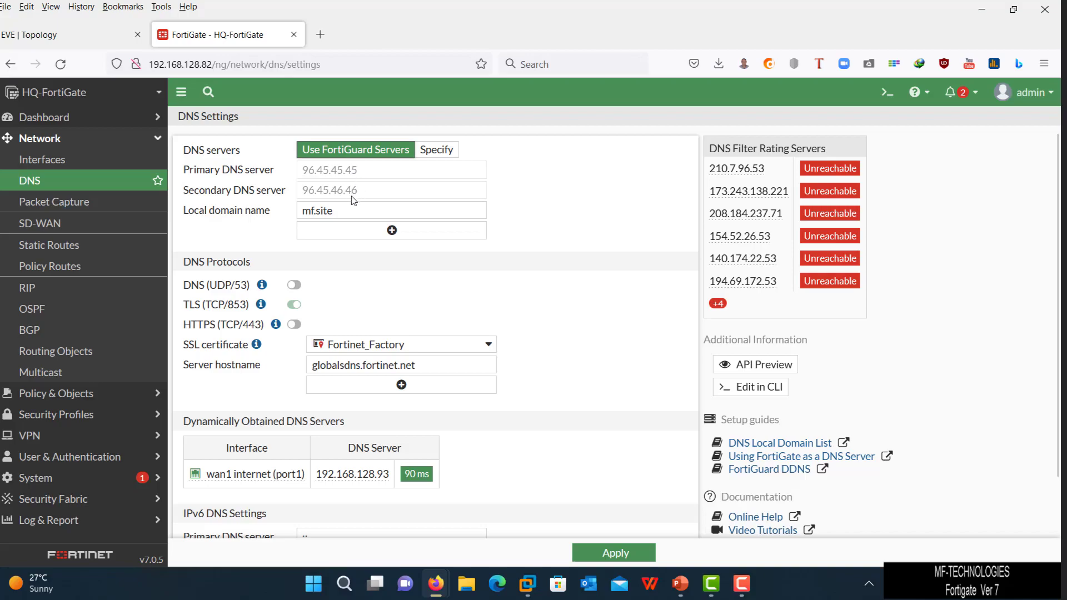
{"action": "scroll", "coordinate": [356, 223], "scroll_direction": "down", "scroll_amount": 2}
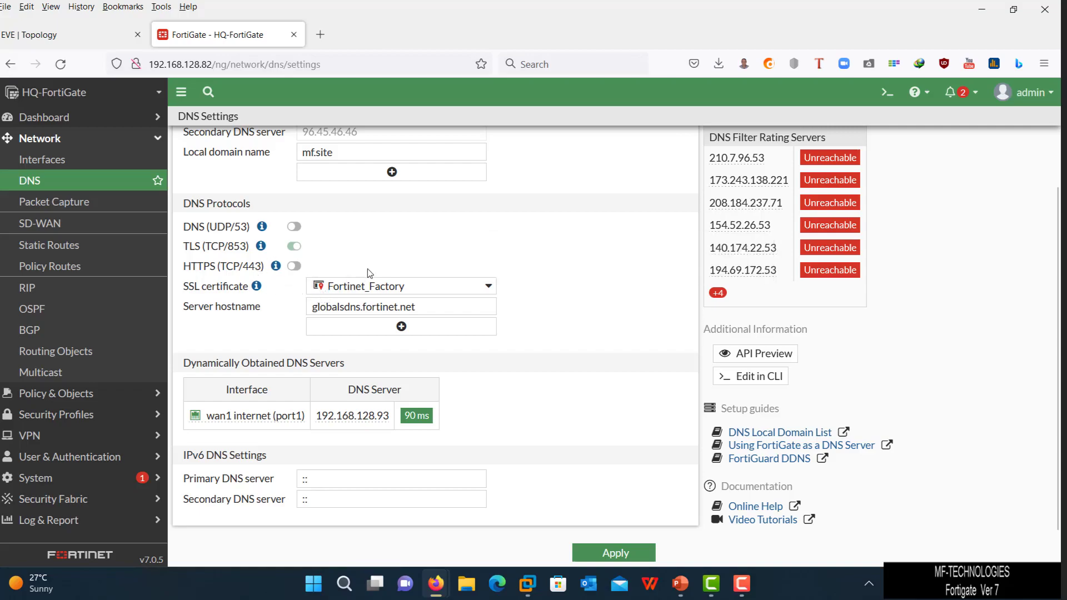
{"action": "mouse_move", "coordinate": [332, 294]}
{"action": "mouse_move", "coordinate": [372, 427]}
{"action": "scroll", "coordinate": [234, 406], "scroll_direction": "up", "scroll_amount": 2}
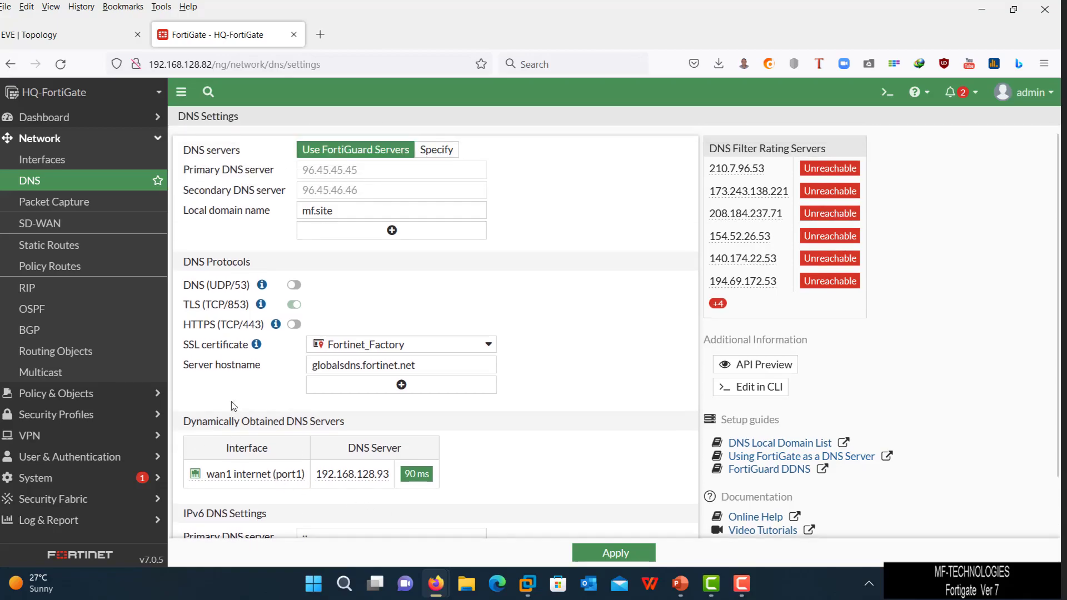
- Inspect the wan1 (port1) interface settings under Network > Interfaces
{"action": "left_click", "coordinate": [50, 159]}
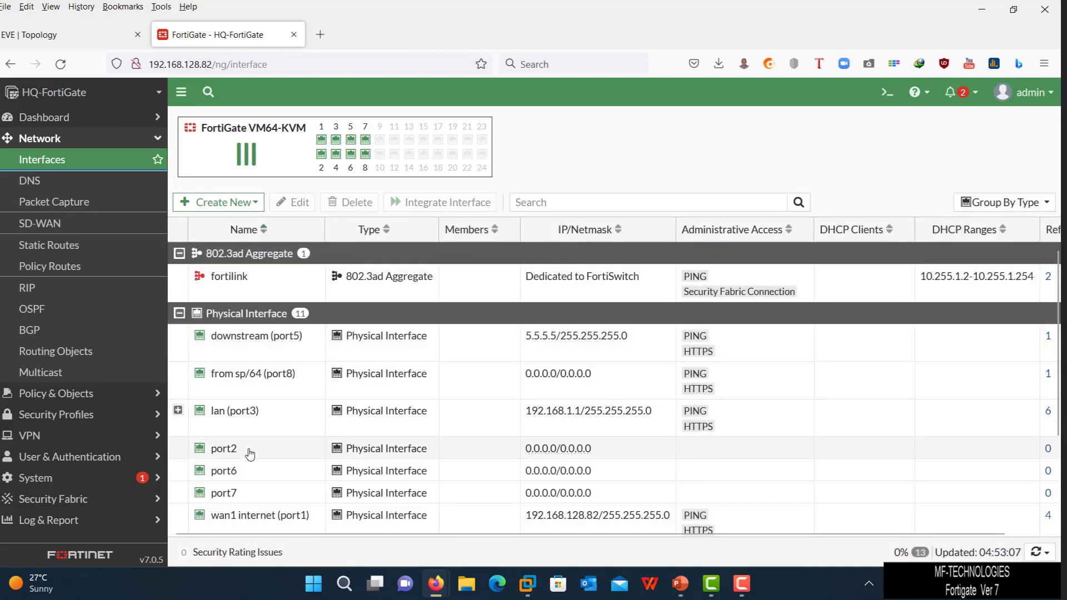
{"action": "scroll", "coordinate": [251, 454], "scroll_direction": "down", "scroll_amount": 2}
{"action": "double_click", "coordinate": [260, 448]}
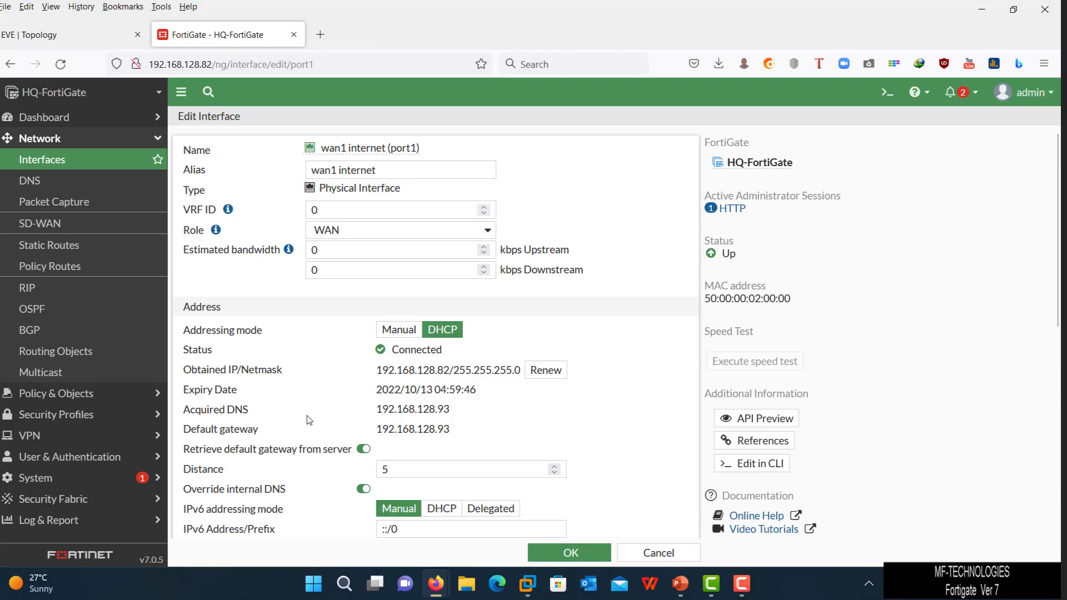
{"action": "scroll", "coordinate": [350, 341], "scroll_direction": "down", "scroll_amount": 2}
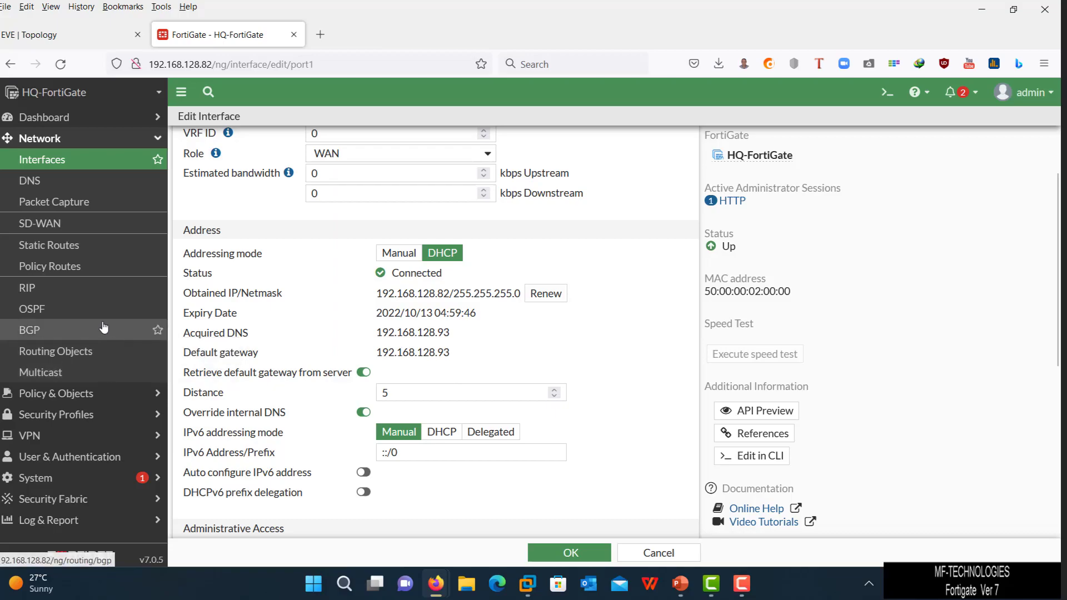
- Return to the DNS settings page, then bring the forti.pptx slides to the front
{"action": "left_click", "coordinate": [30, 182]}
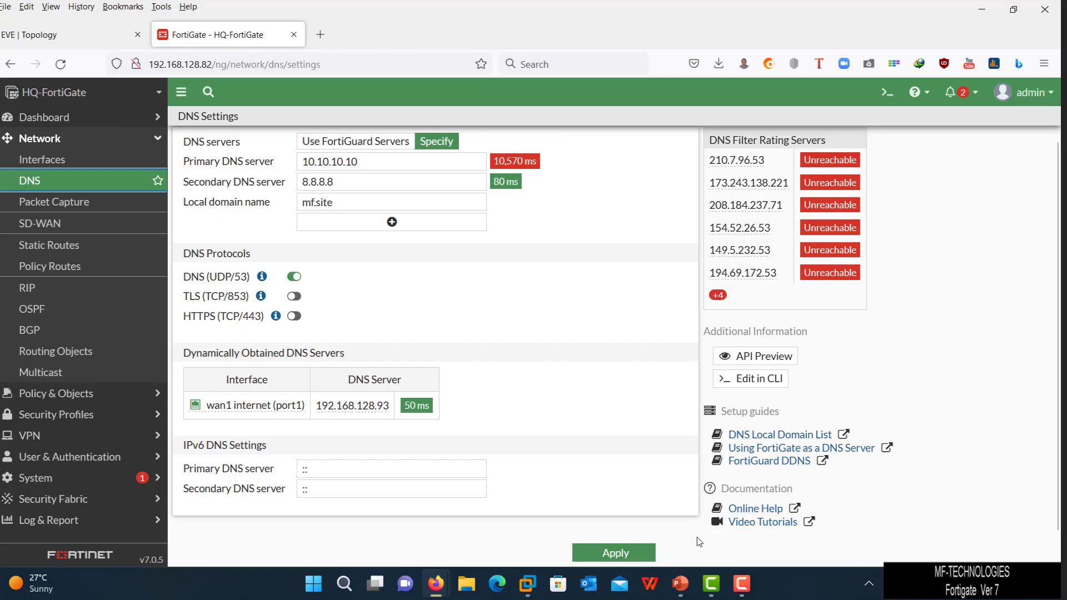
{"action": "mouse_move", "coordinate": [687, 579]}
{"action": "left_click", "coordinate": [714, 520]}
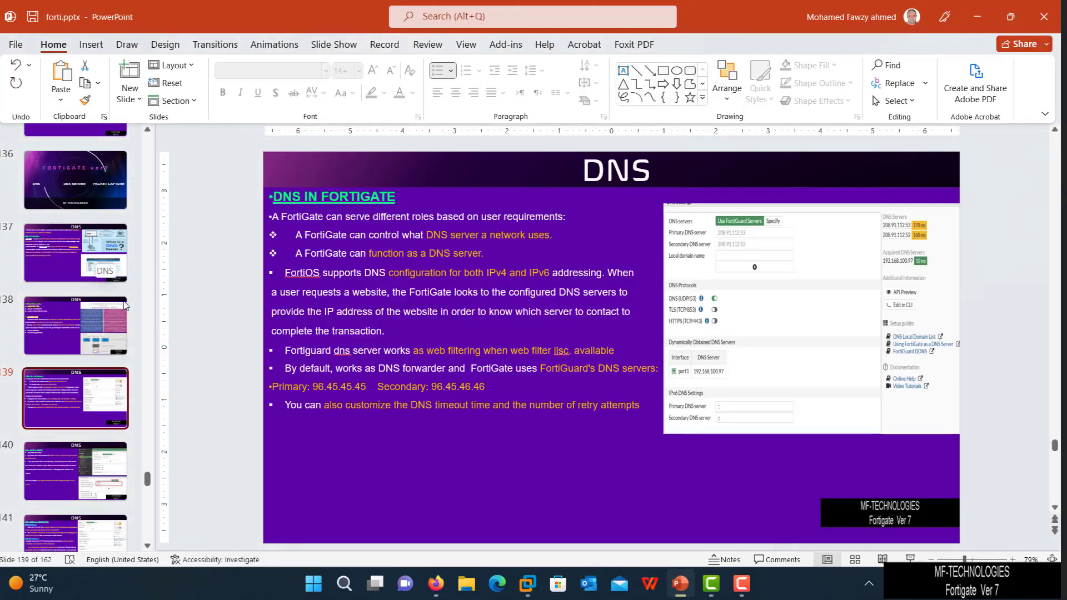
- Display slide 143, 'To config dns forward in the cli', from the thumbnail pane
{"action": "scroll", "coordinate": [107, 335], "scroll_direction": "down", "scroll_amount": 2}
{"action": "scroll", "coordinate": [107, 336], "scroll_direction": "down", "scroll_amount": 2}
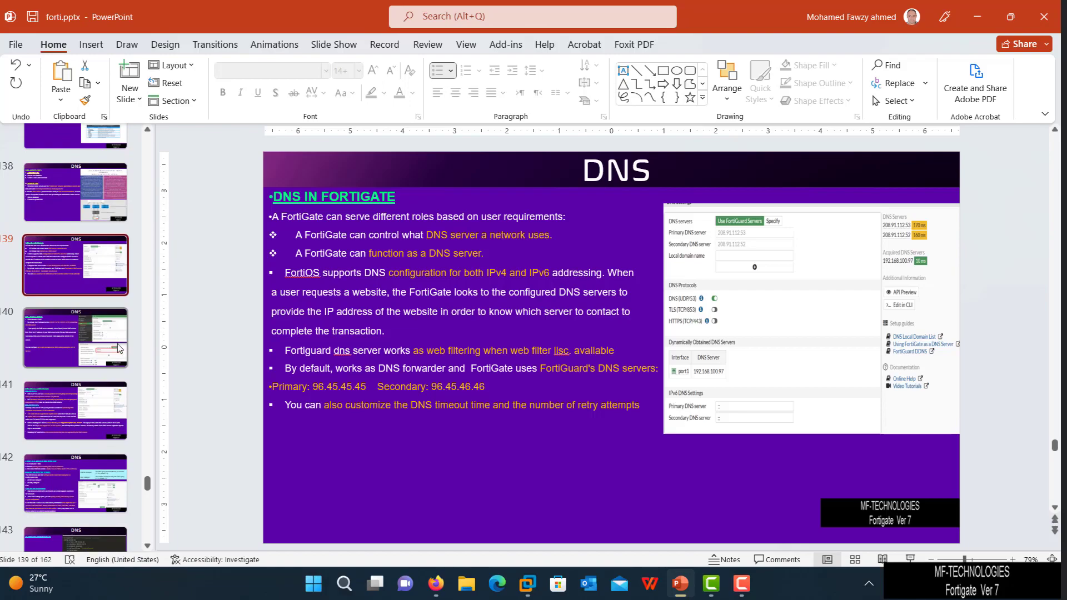
{"action": "left_click", "coordinate": [103, 543]}
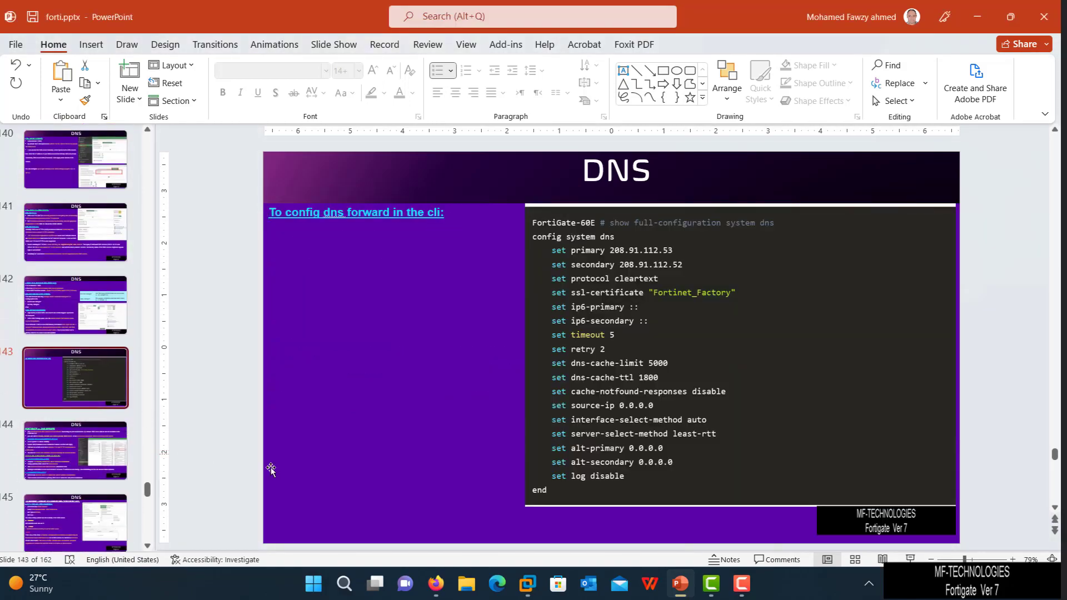
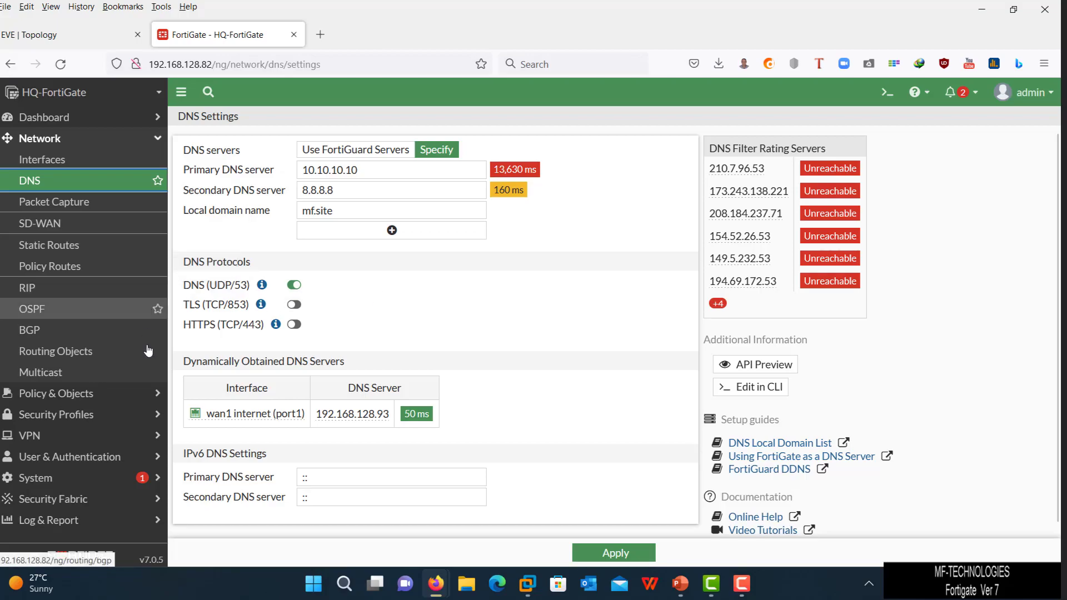
- Enable DNS Database under System > Feature Visibility and apply the change
{"action": "left_click", "coordinate": [114, 478]}
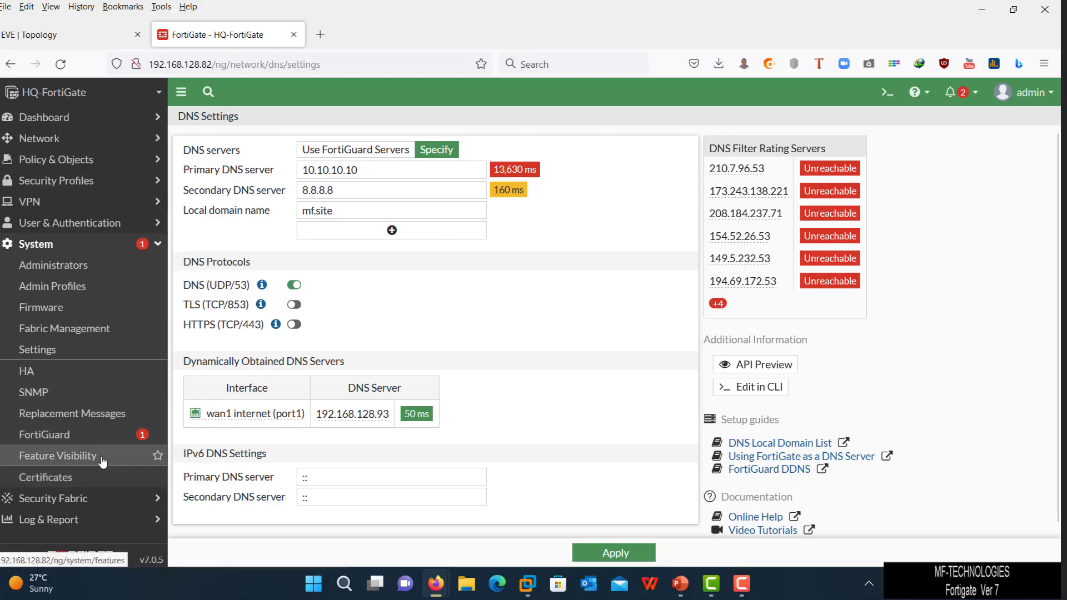
{"action": "left_click", "coordinate": [107, 456]}
{"action": "left_click", "coordinate": [647, 235]}
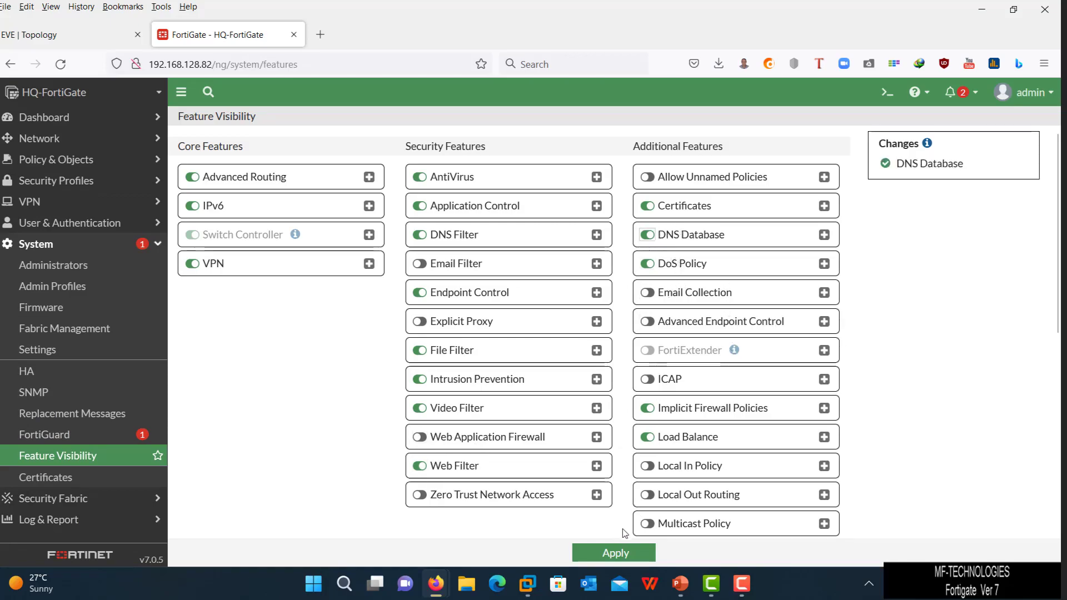
{"action": "left_click", "coordinate": [617, 553]}
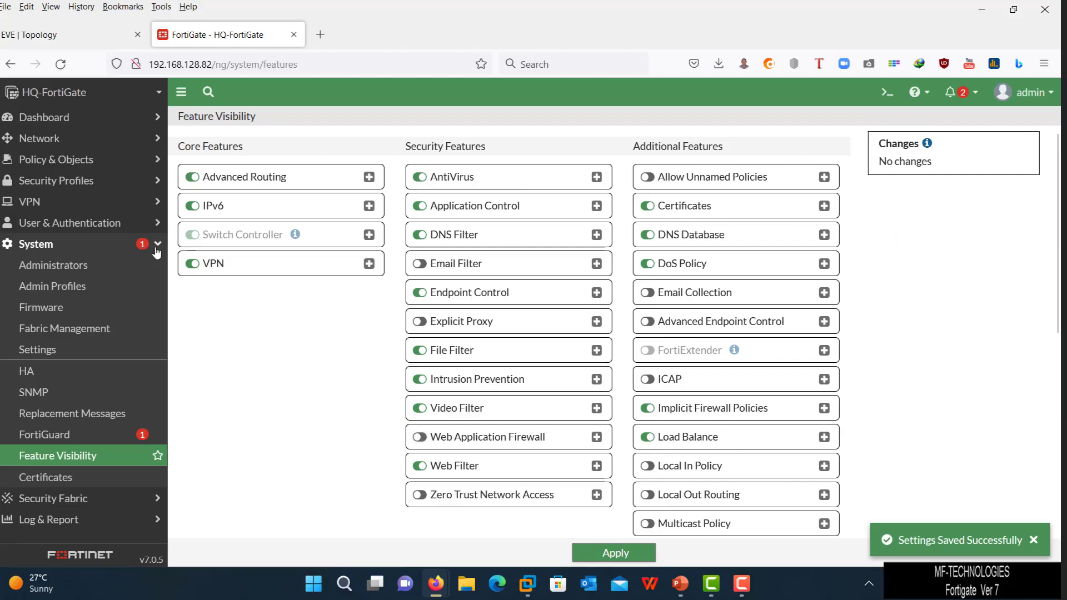
{"action": "left_click", "coordinate": [43, 139]}
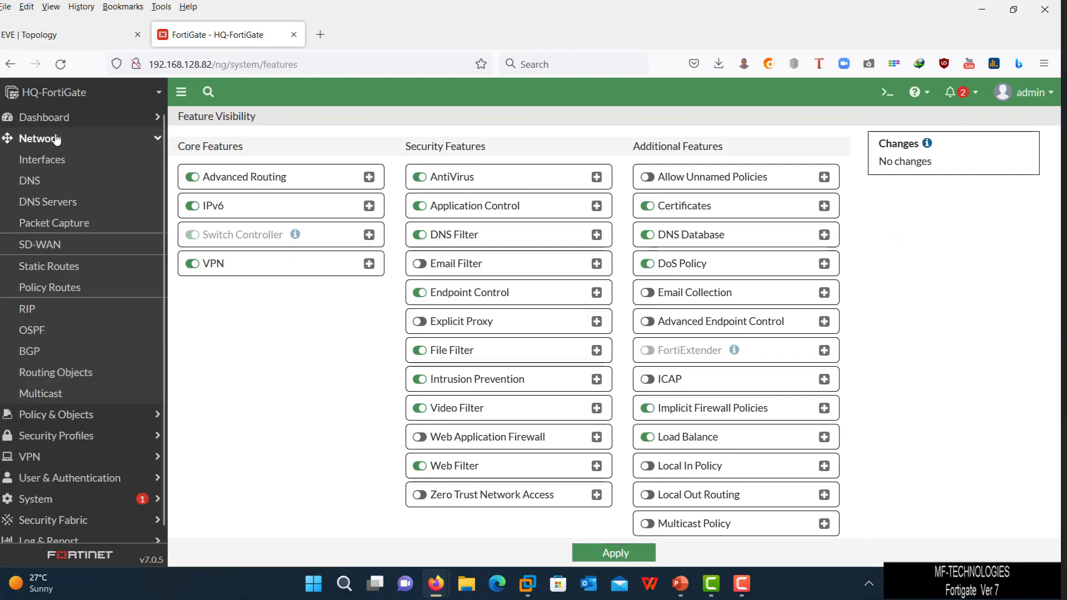
- From Network > DNS Servers, begin a new DNS zone under DNS Database
{"action": "left_click", "coordinate": [73, 205]}
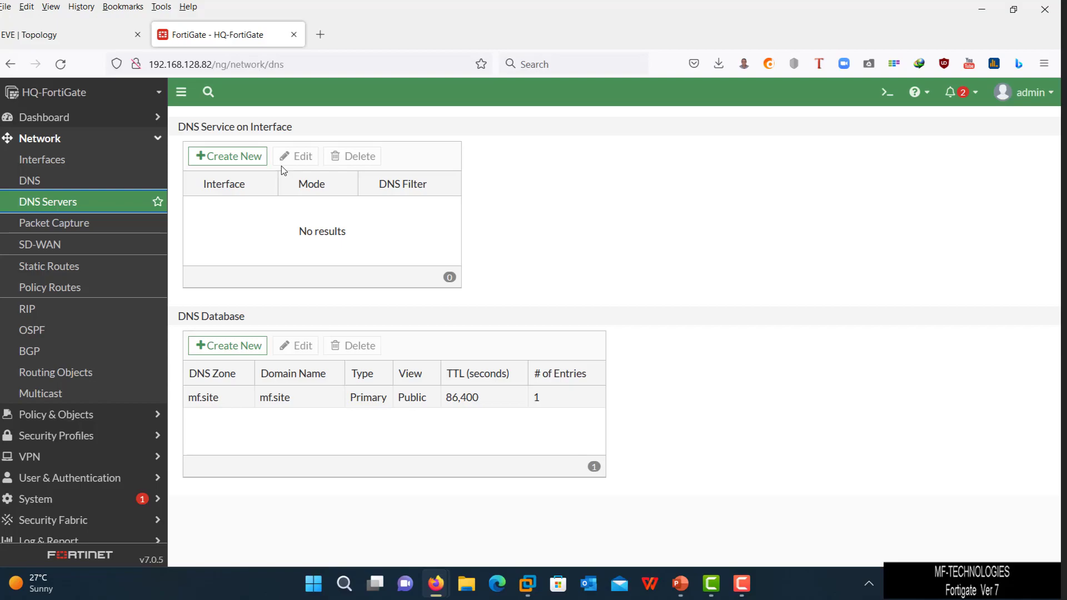
{"action": "left_click", "coordinate": [226, 357]}
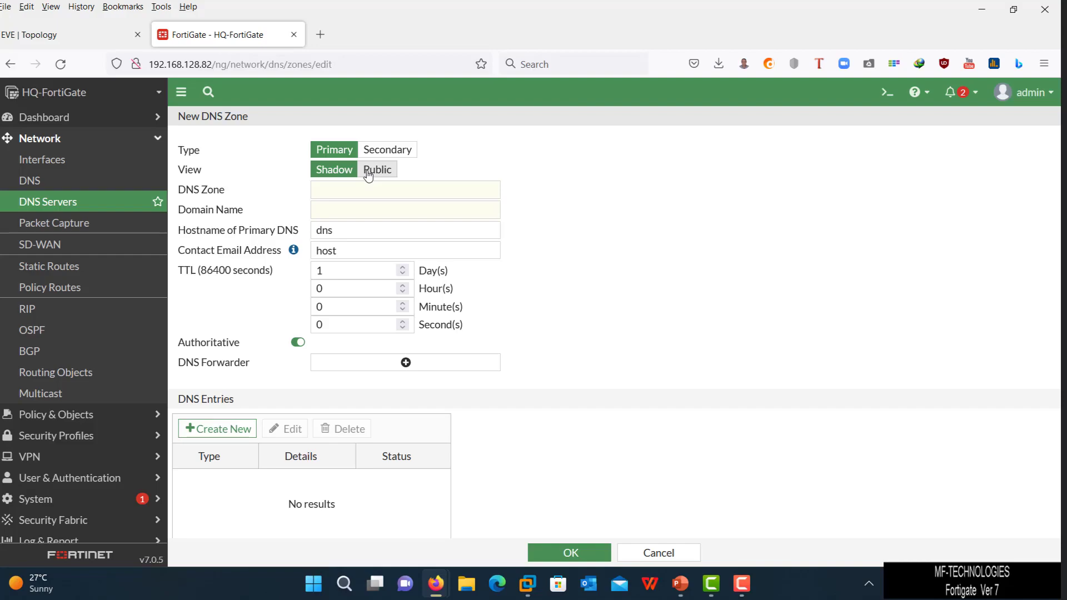
{"action": "left_click", "coordinate": [368, 175]}
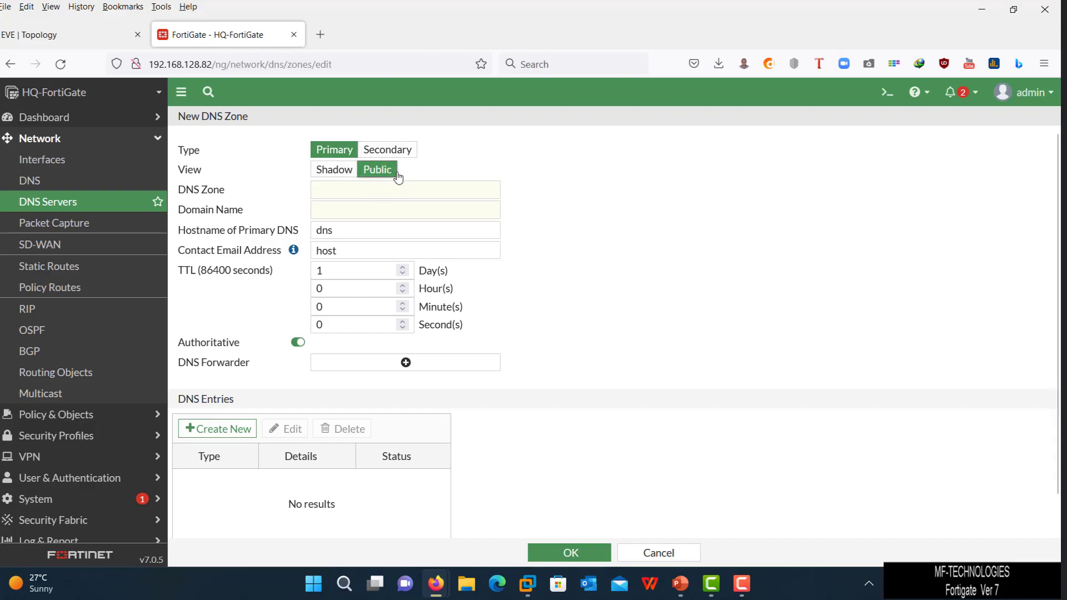
{"action": "left_click", "coordinate": [334, 170]}
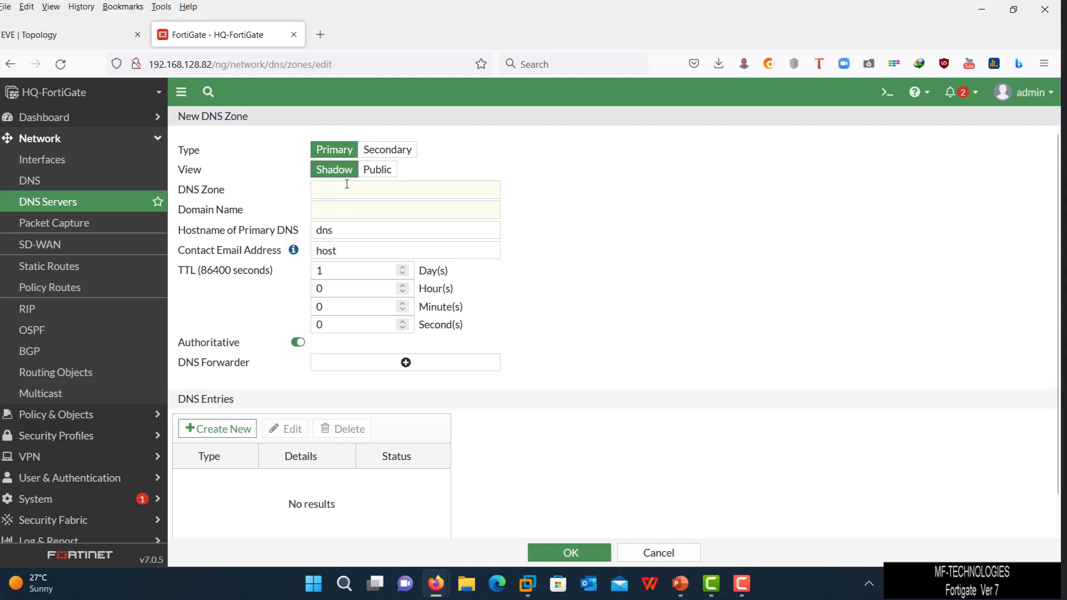
- Name the DNS zone mf with domain name mf.site
{"action": "left_click", "coordinate": [341, 192]}
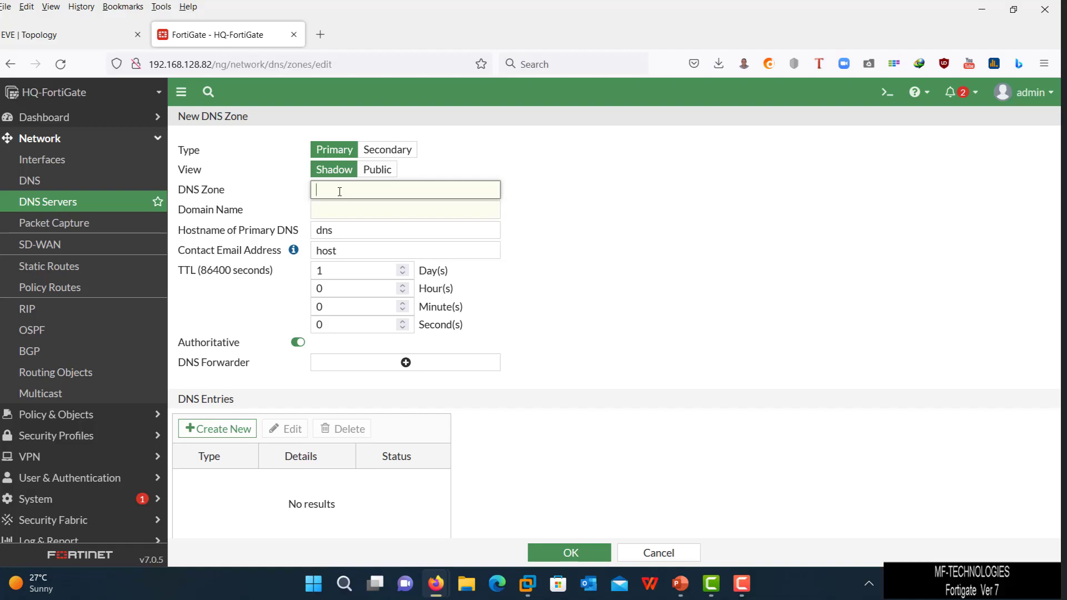
{"action": "type", "text": "mf"}
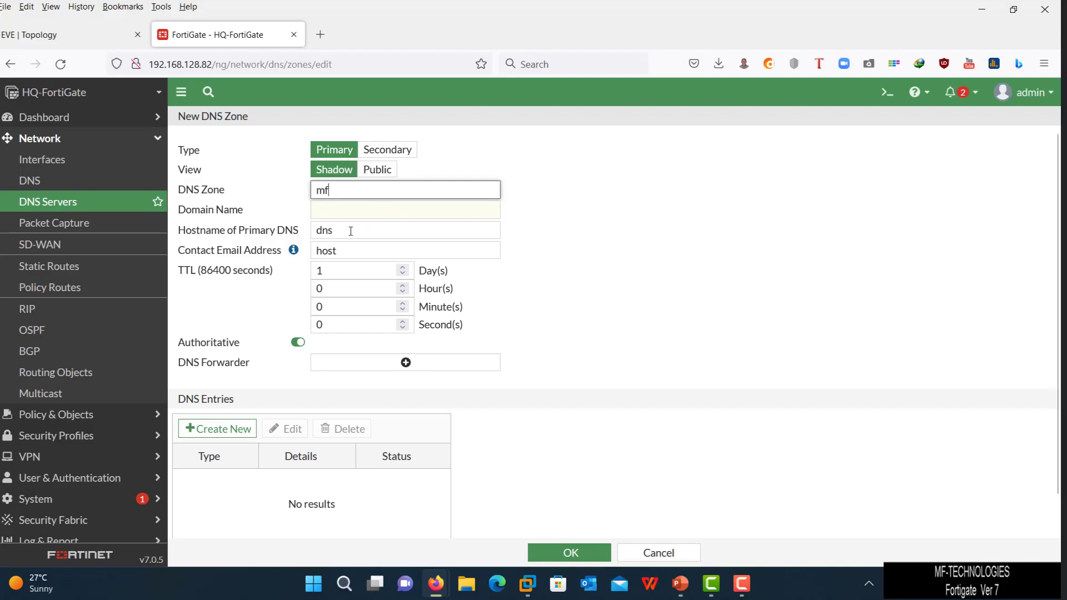
{"action": "left_click", "coordinate": [359, 210]}
{"action": "type", "text": "m"}
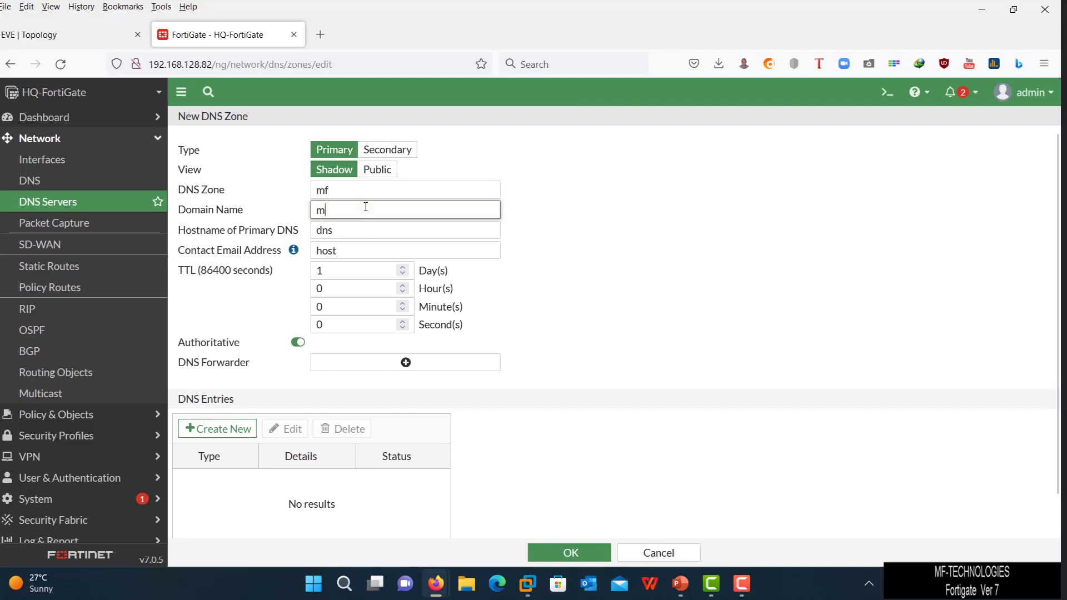
{"action": "type", "text": "f.sit"}
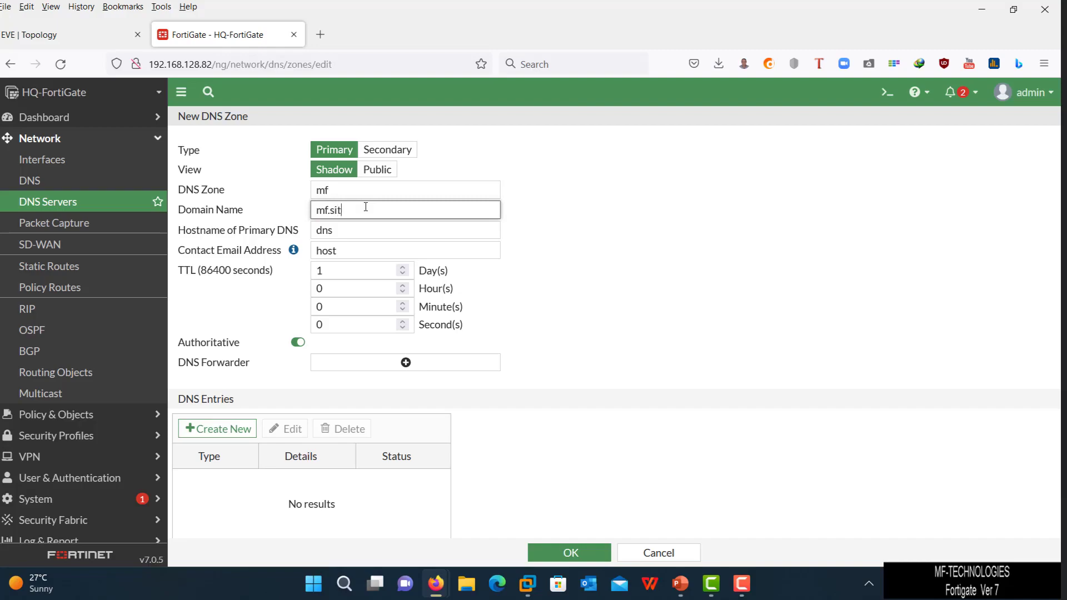
{"action": "type", "text": "e"}
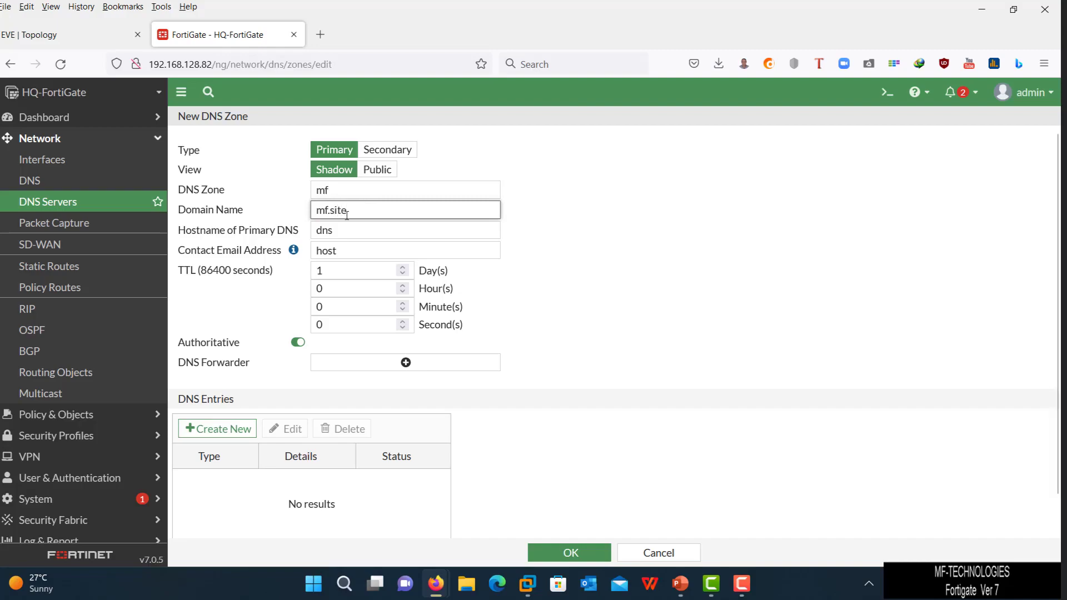
- Set the primary DNS hostname to mfDNS and fill in the admin contact e-mail
{"action": "left_click", "coordinate": [321, 231]}
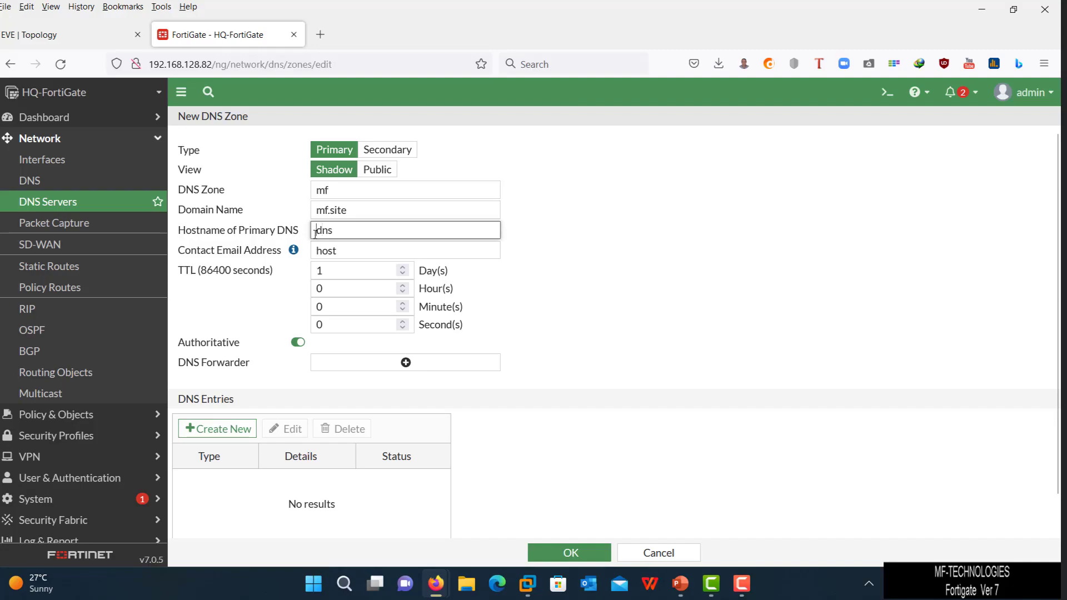
{"action": "type", "text": "mf"}
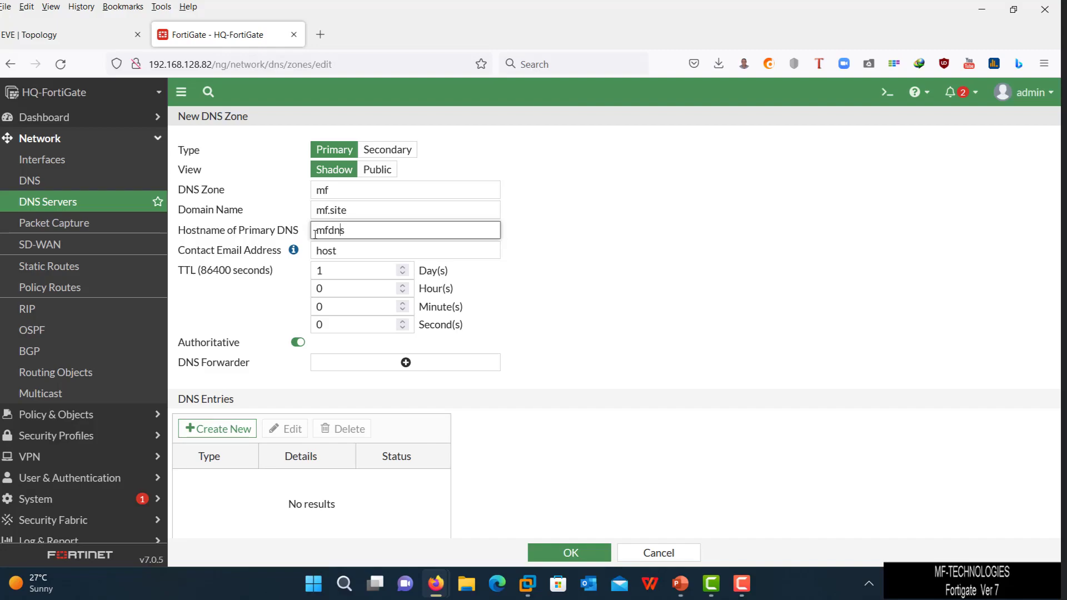
{"action": "key", "text": "BackSpace"}
{"action": "key", "text": "BackSpace"}
{"action": "key", "text": "BackSpace"}
{"action": "type", "text": "DNS"}
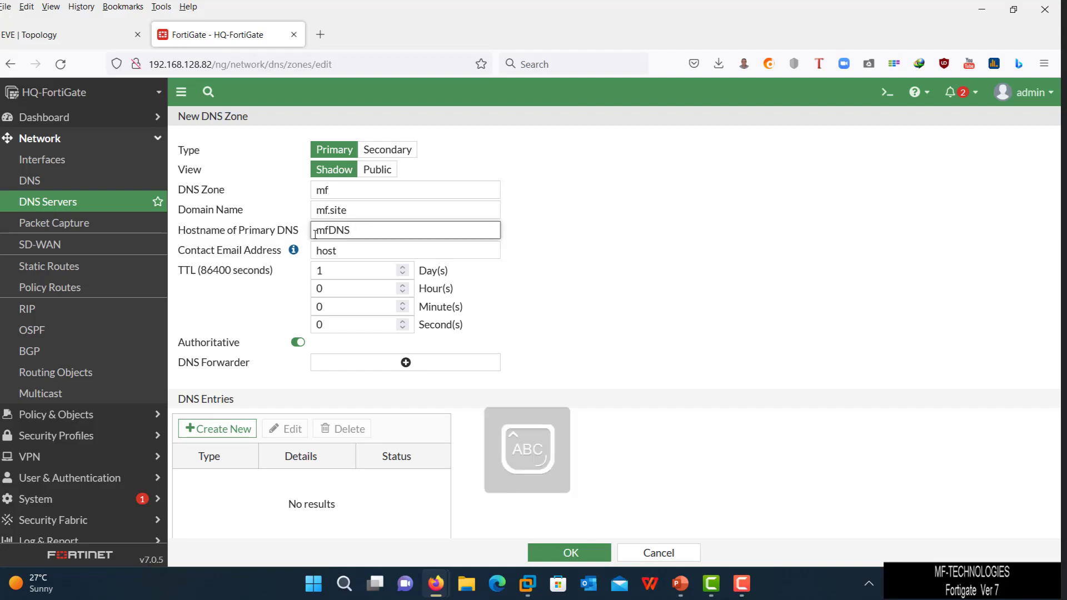
{"action": "double_click", "coordinate": [350, 250]}
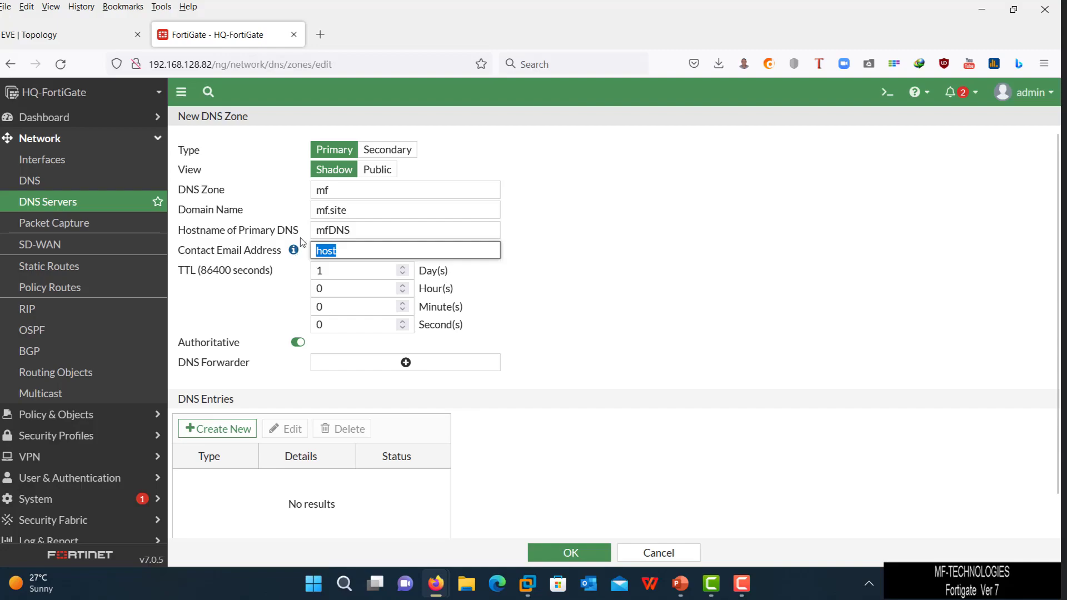
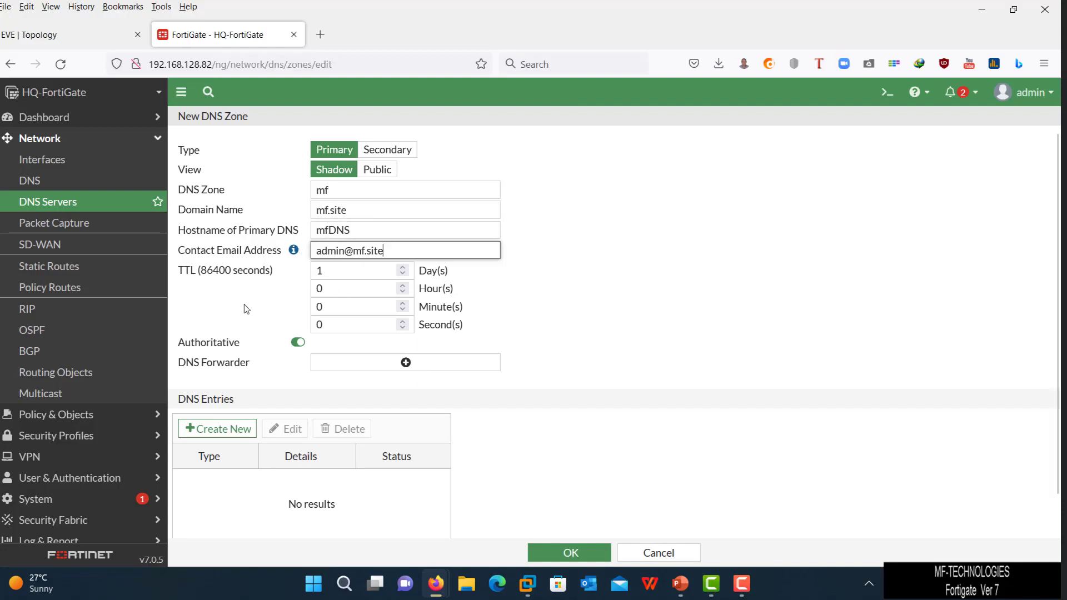
- Make the zone non-authoritative and add DNS forwarders 8.8.8.8 and 8.8.4.4
{"action": "scroll", "coordinate": [421, 291], "scroll_direction": "down", "scroll_amount": 1}
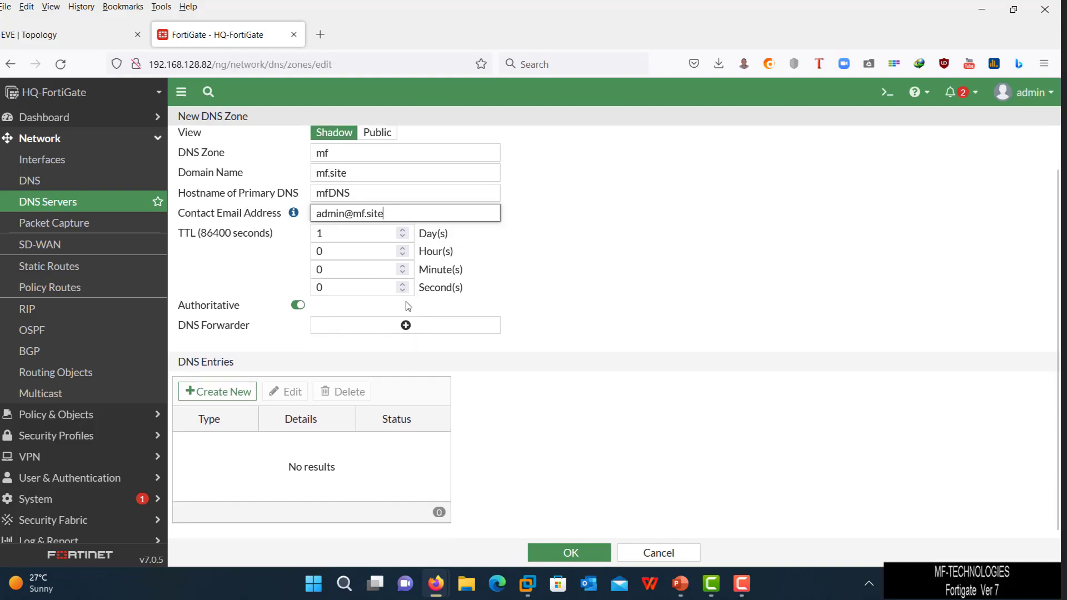
{"action": "left_click", "coordinate": [297, 310]}
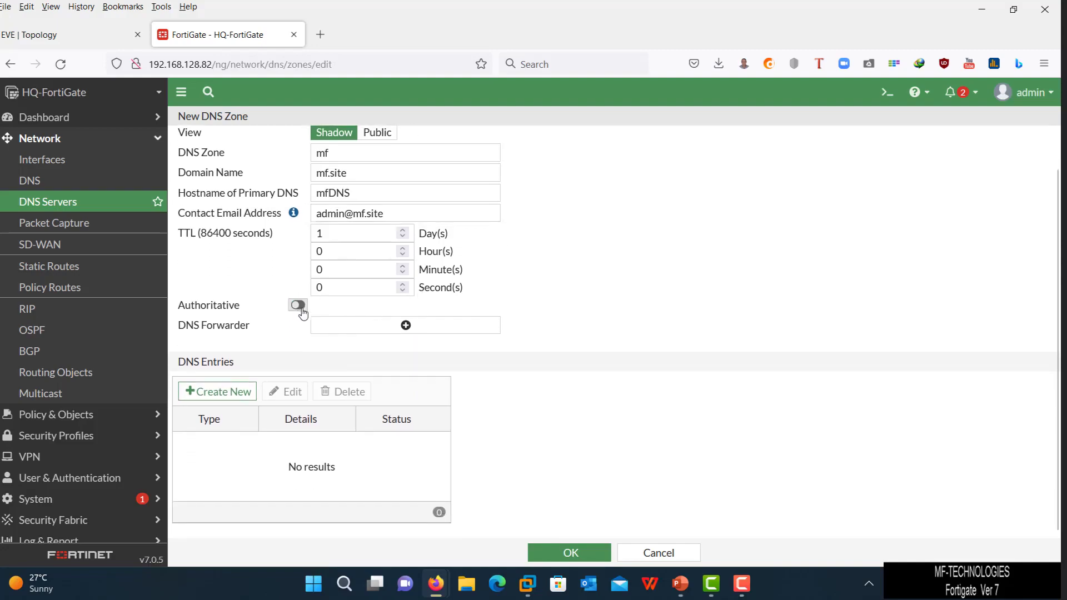
{"action": "left_click", "coordinate": [382, 328]}
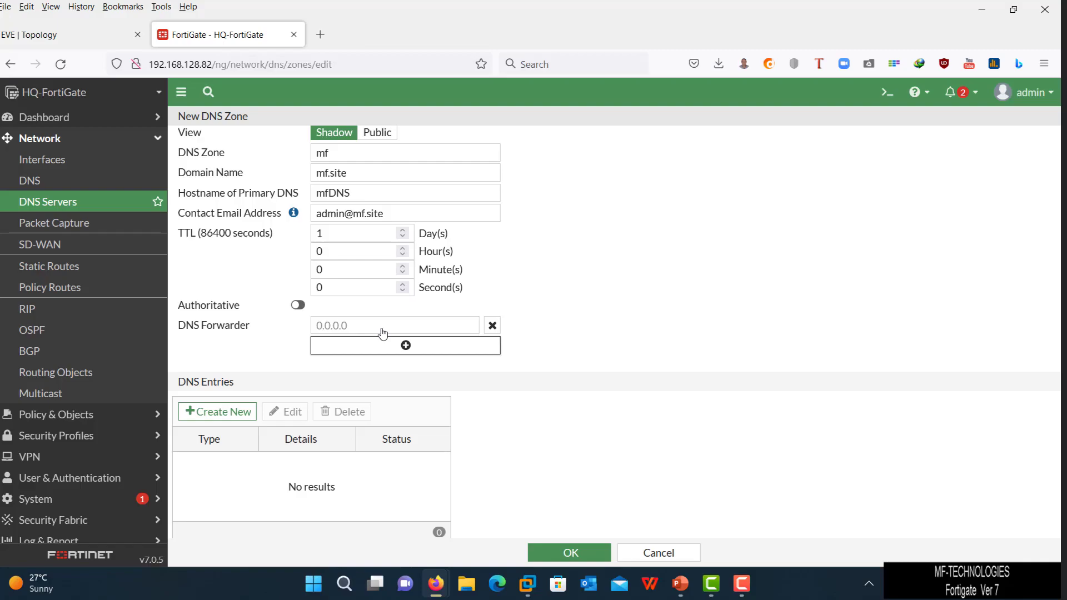
{"action": "left_click", "coordinate": [382, 328]}
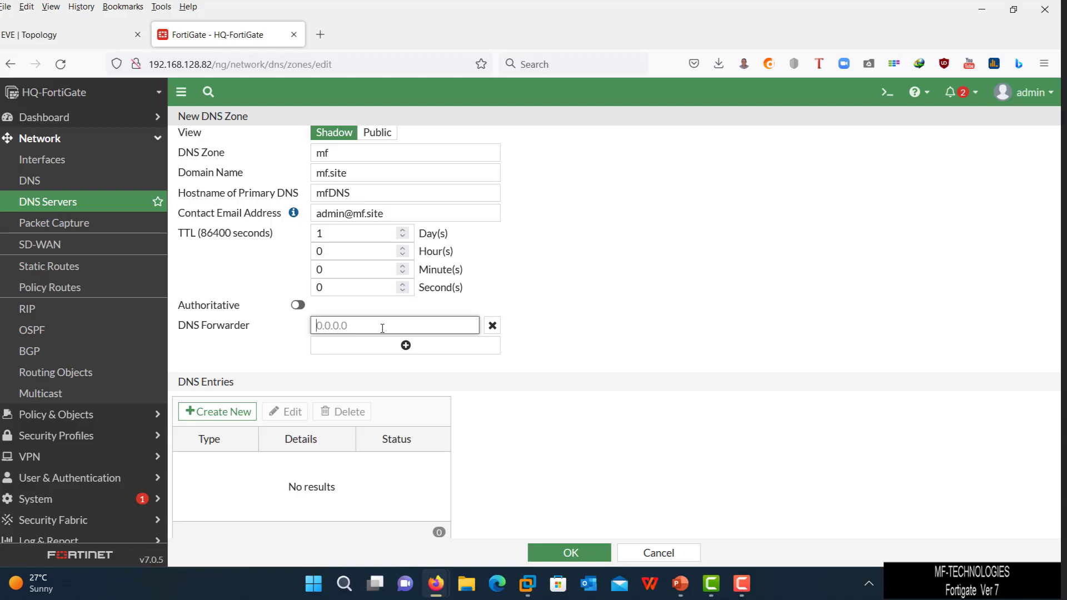
{"action": "type", "text": "8"}
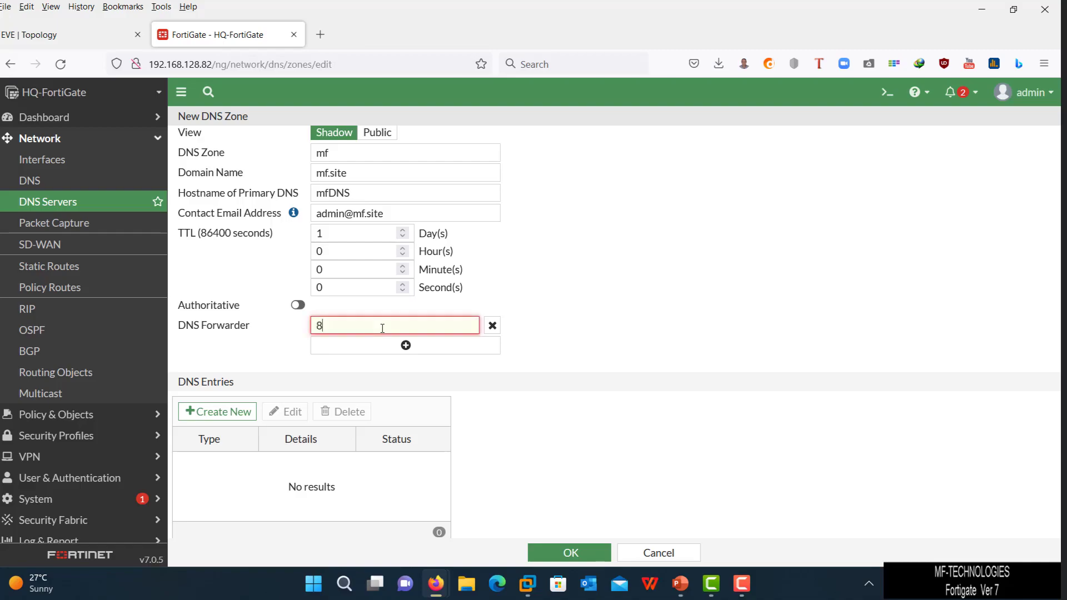
{"action": "type", "text": ".8.8.8"}
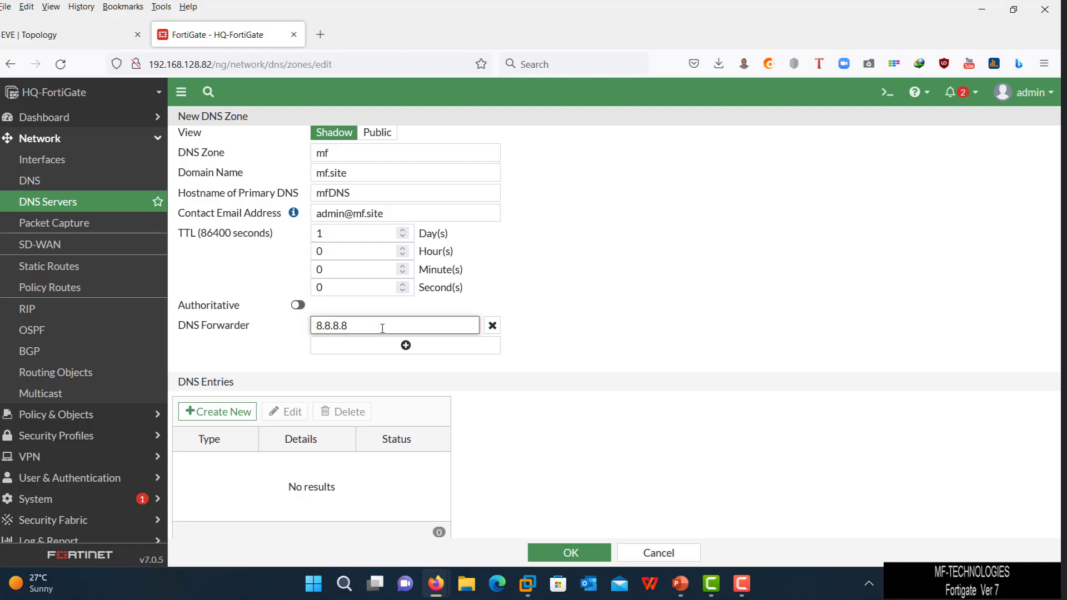
{"action": "left_click", "coordinate": [406, 347]}
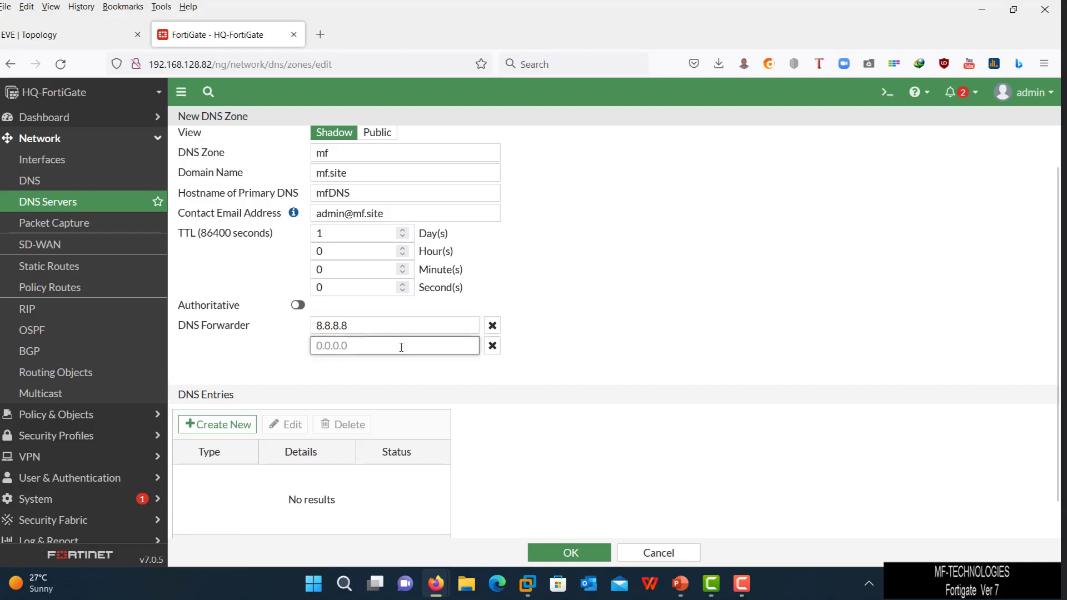
{"action": "type", "text": "8.8."}
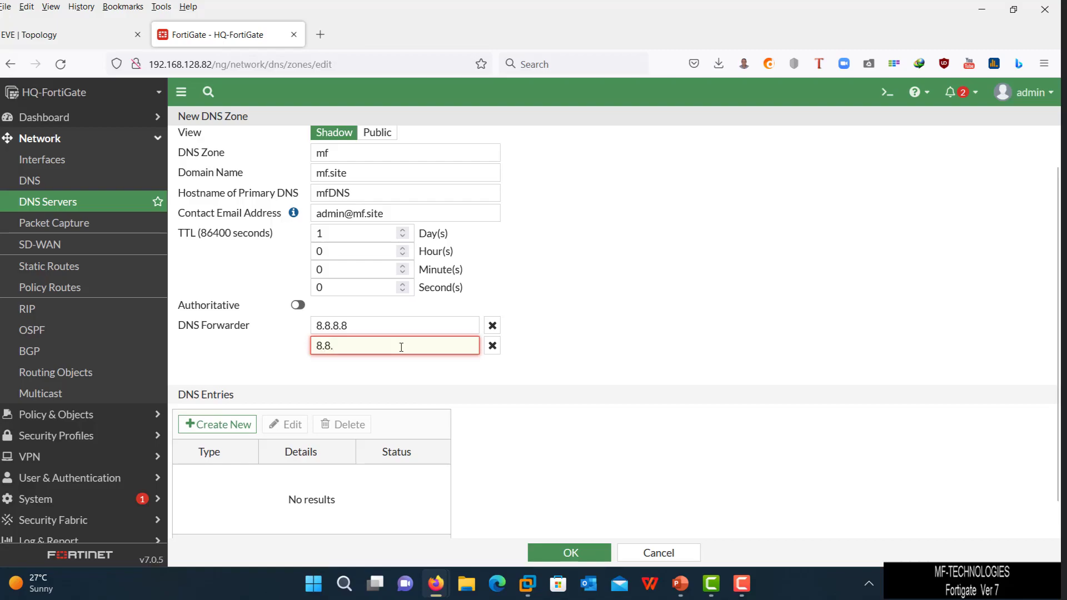
{"action": "type", "text": "4.4"}
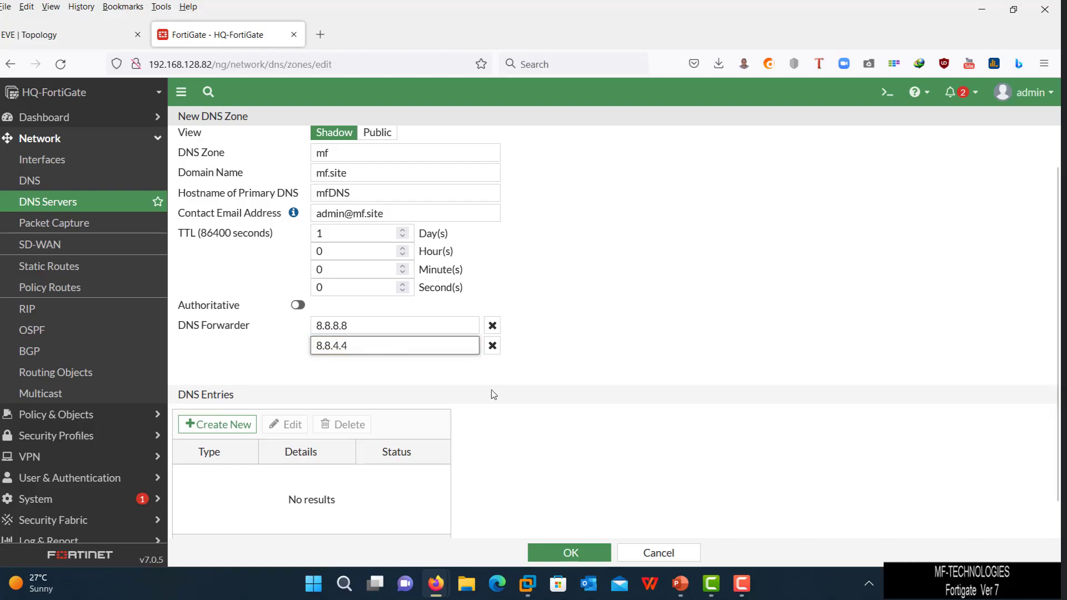
{"action": "left_click", "coordinate": [584, 322]}
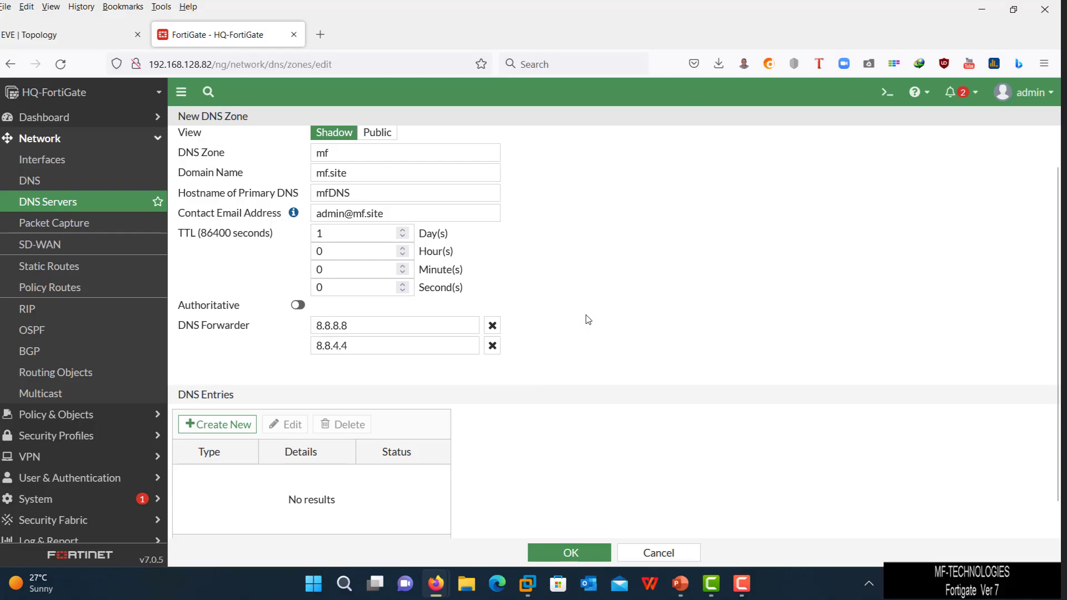
{"action": "scroll", "coordinate": [586, 316], "scroll_direction": "down", "scroll_amount": 1}
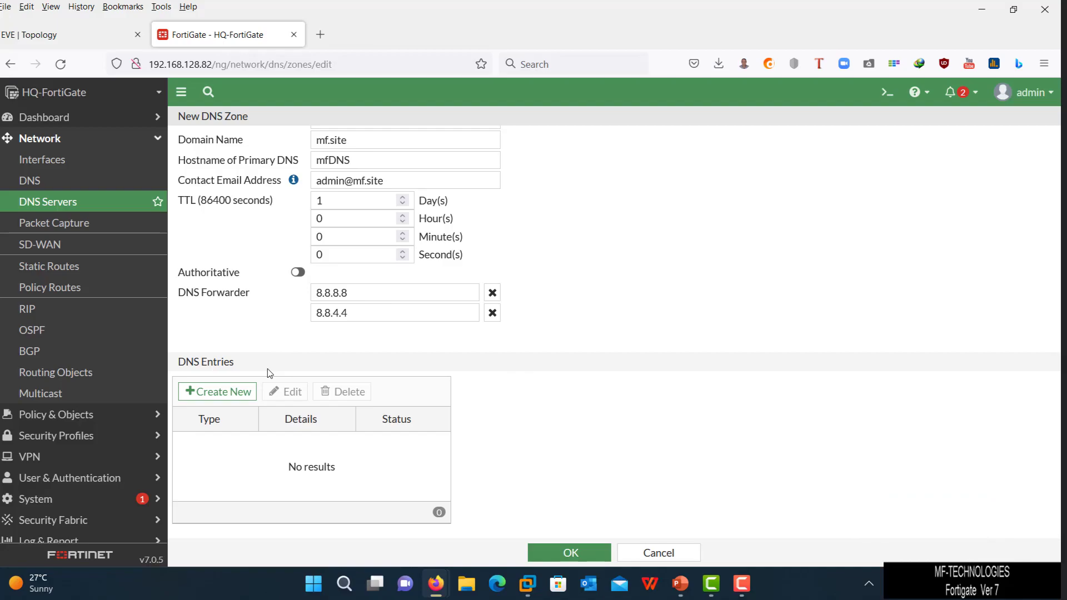
- Add an Address (A) record adc pointing to 10.10.10.20
{"action": "left_click", "coordinate": [236, 391]}
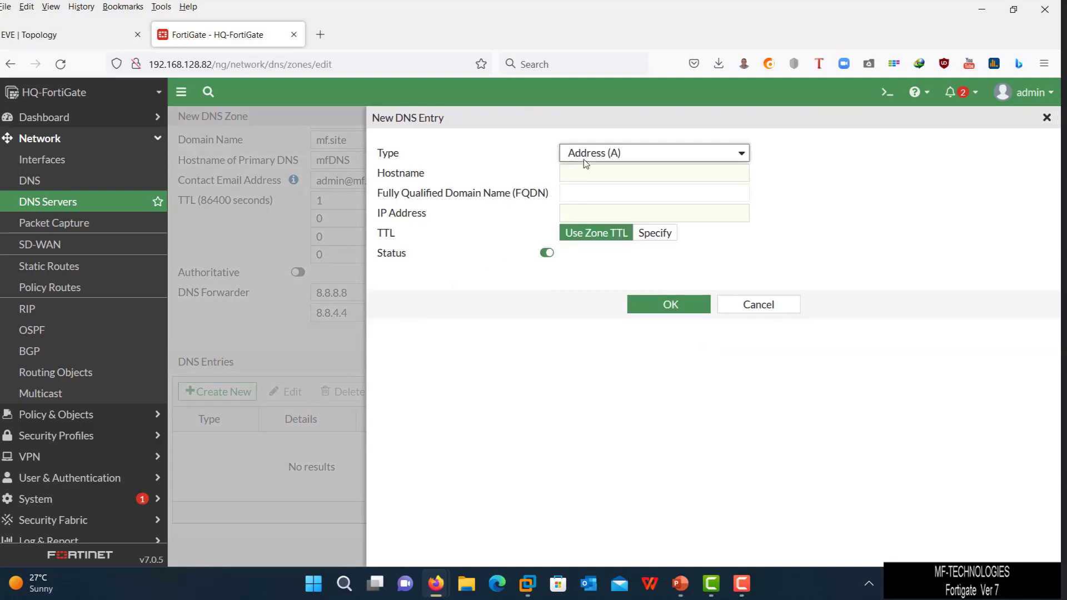
{"action": "left_click", "coordinate": [584, 160]}
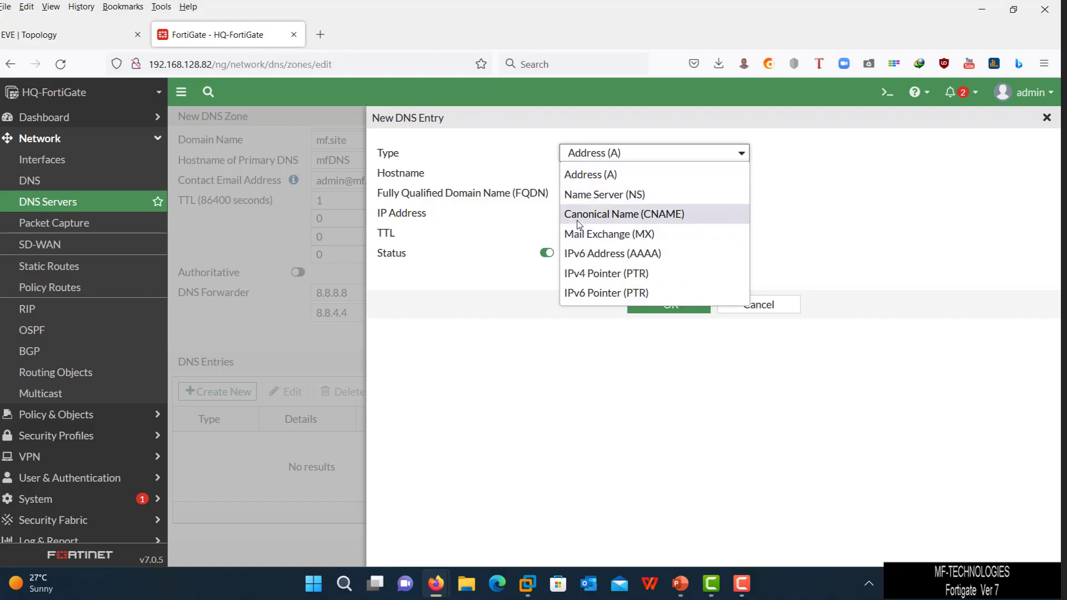
{"action": "left_click", "coordinate": [509, 149]}
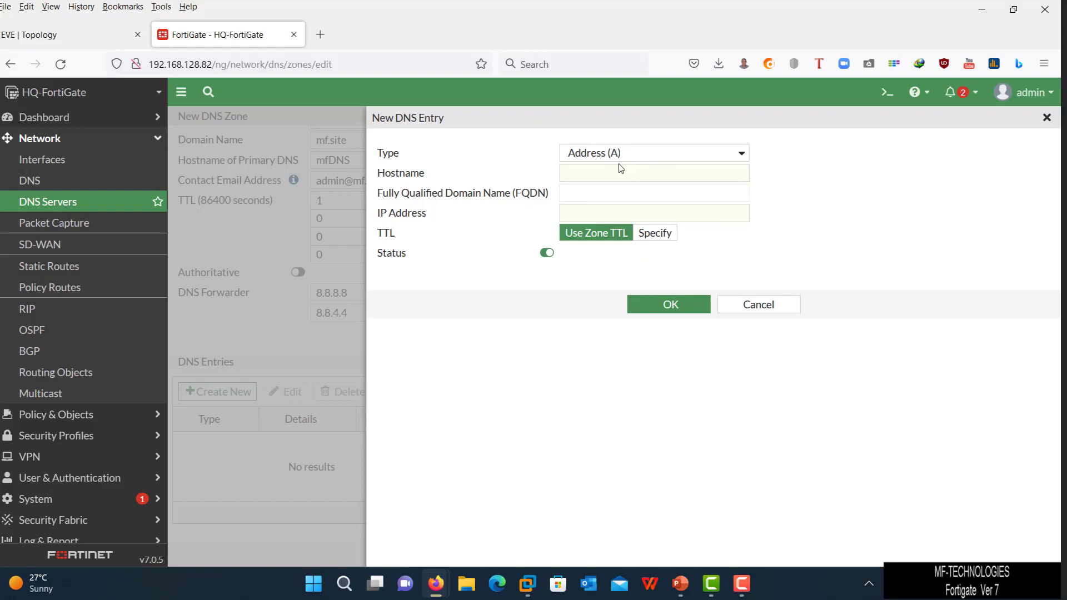
{"action": "left_click", "coordinate": [576, 174]}
{"action": "type", "text": "adc"}
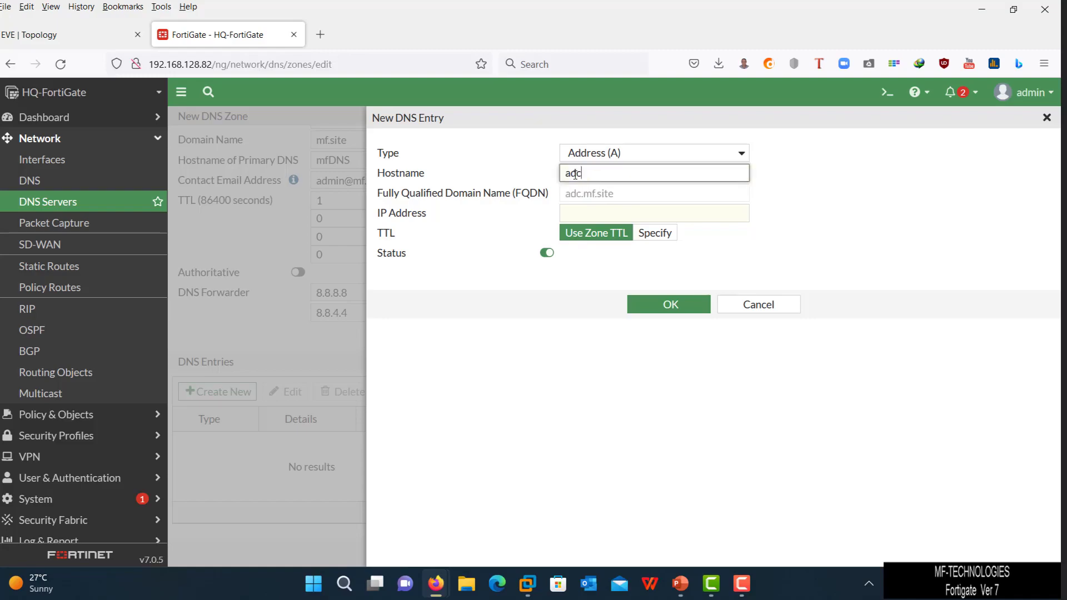
{"action": "left_click", "coordinate": [572, 213]}
{"action": "type", "text": "1"}
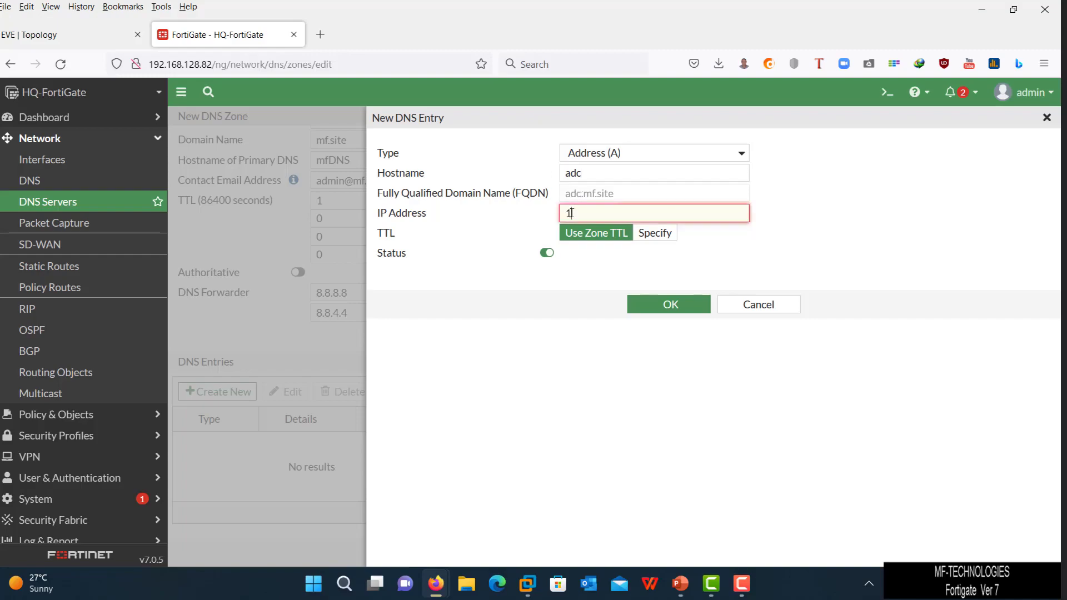
{"action": "type", "text": "0.10.10.20"}
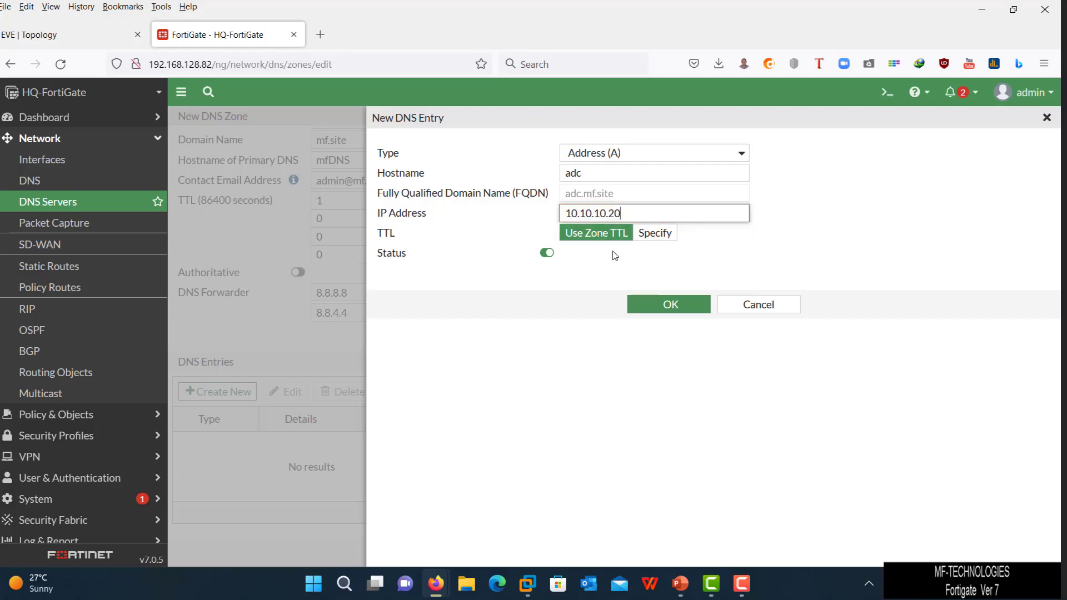
{"action": "left_click", "coordinate": [638, 305]}
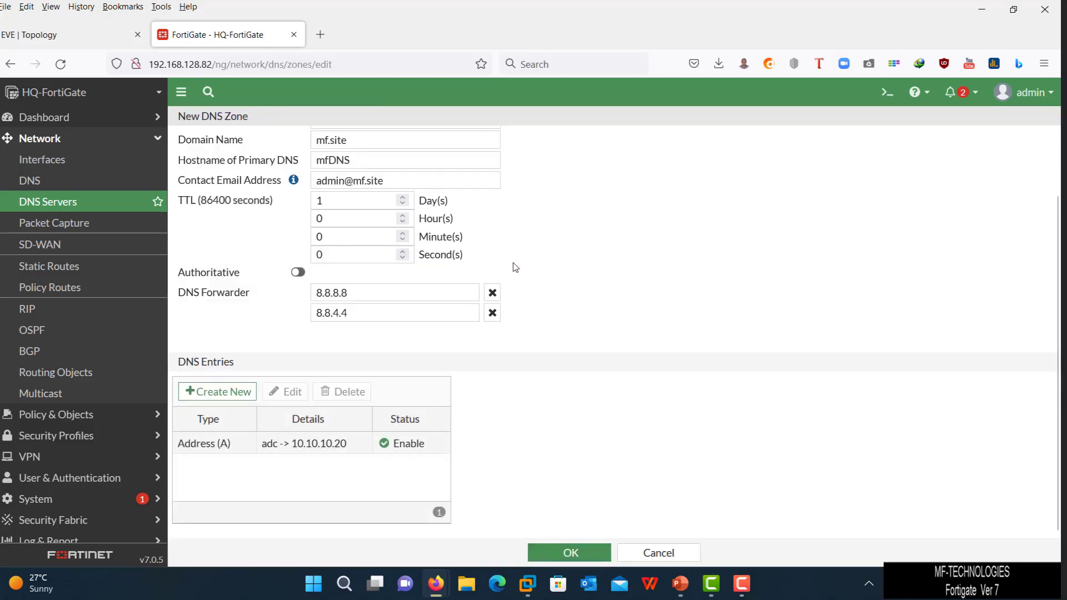
- Add a second A record it1 pointing to 10.10.10.90
{"action": "left_click", "coordinate": [240, 396]}
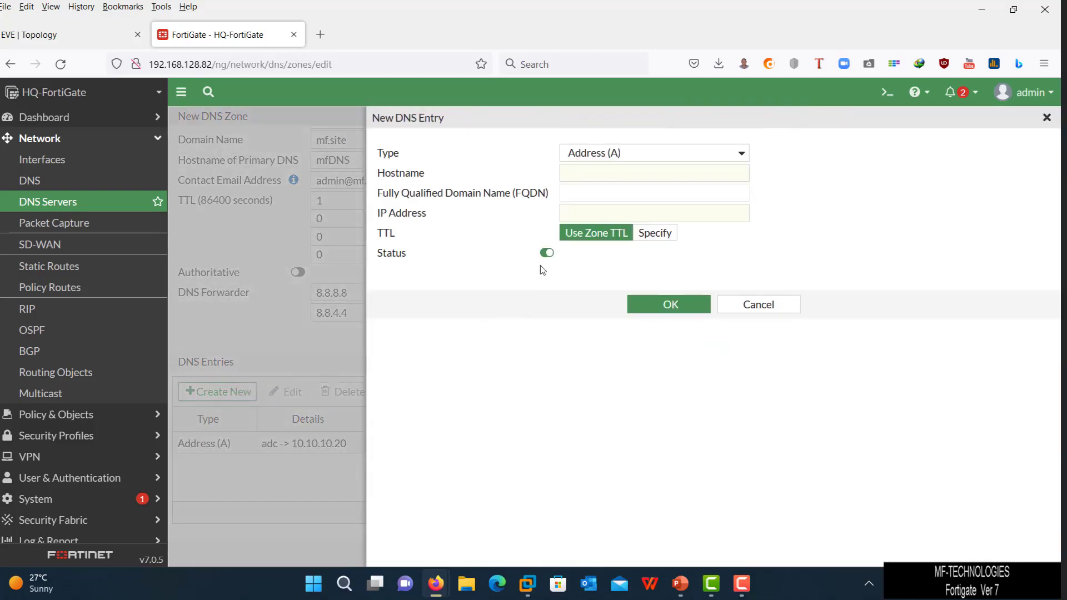
{"action": "left_click", "coordinate": [587, 172]}
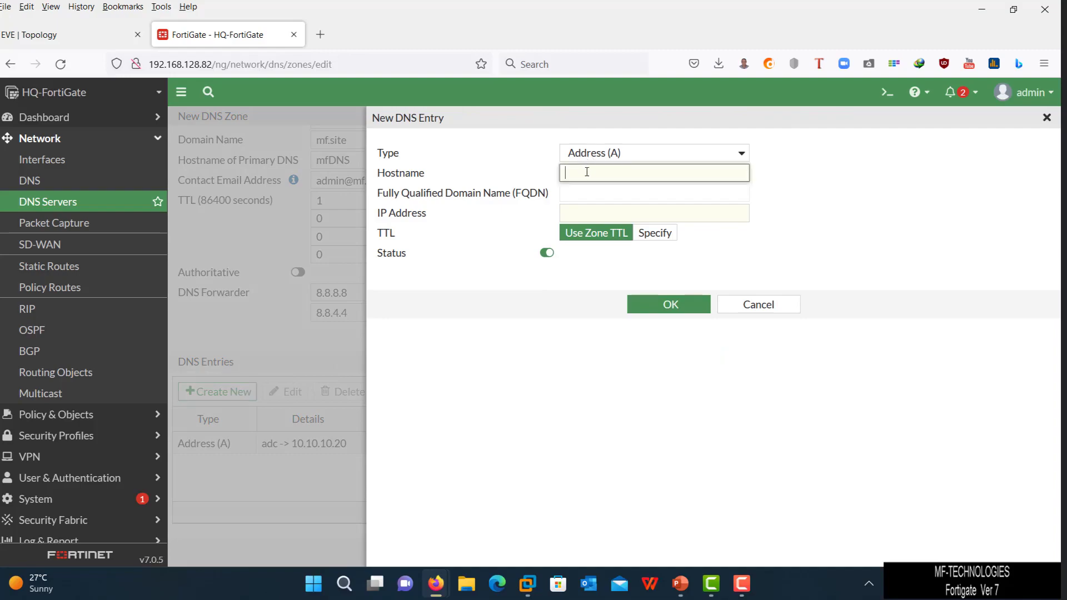
{"action": "type", "text": "it1"}
{"action": "left_click", "coordinate": [595, 221]}
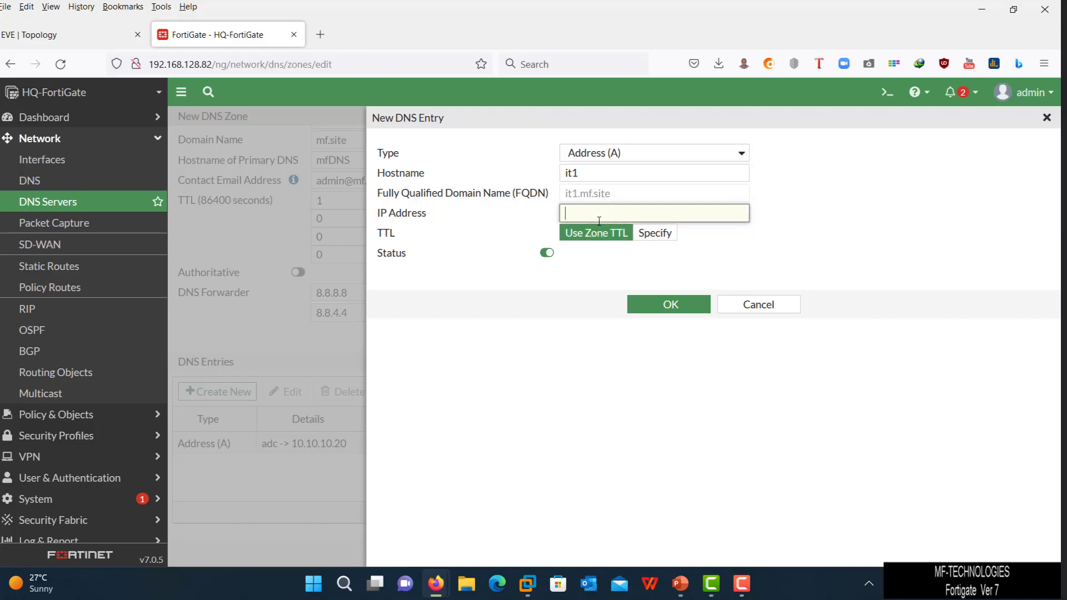
{"action": "type", "text": "10.10..10"}
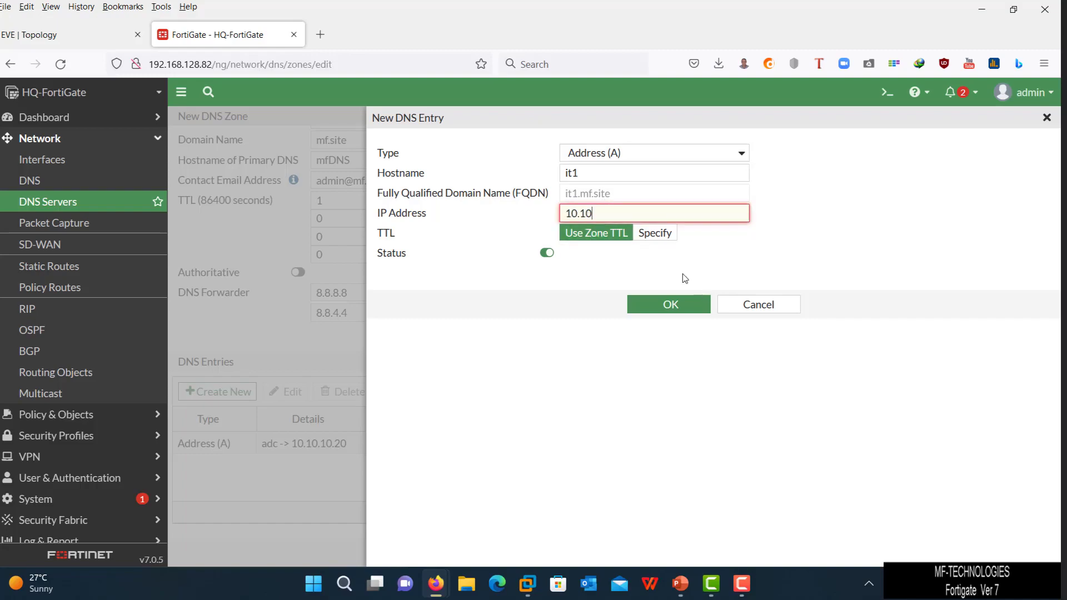
{"action": "key", "text": "BackSpace"}
{"action": "key", "text": "BackSpace"}
{"action": "type", "text": "10.90"}
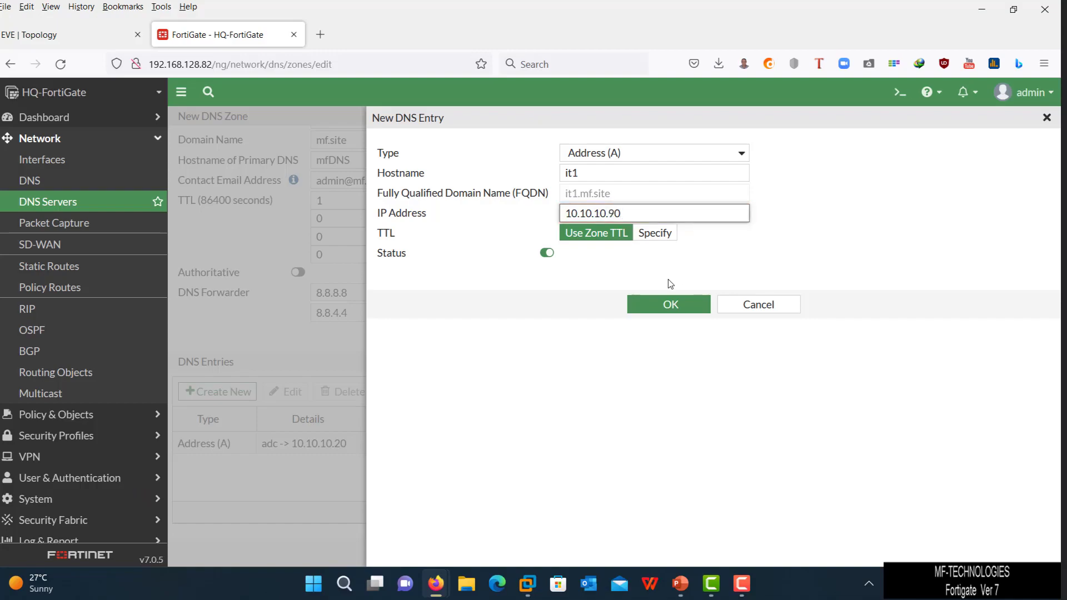
{"action": "left_click", "coordinate": [674, 301]}
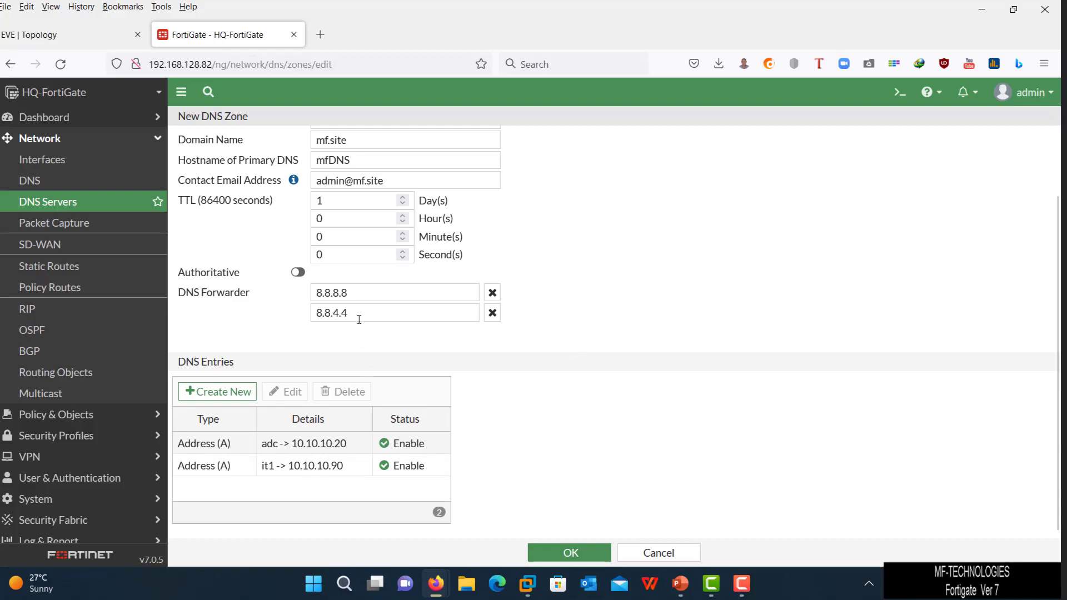
- Save the mf.site zone and start a new DNS service on an interface
{"action": "left_click", "coordinate": [575, 558]}
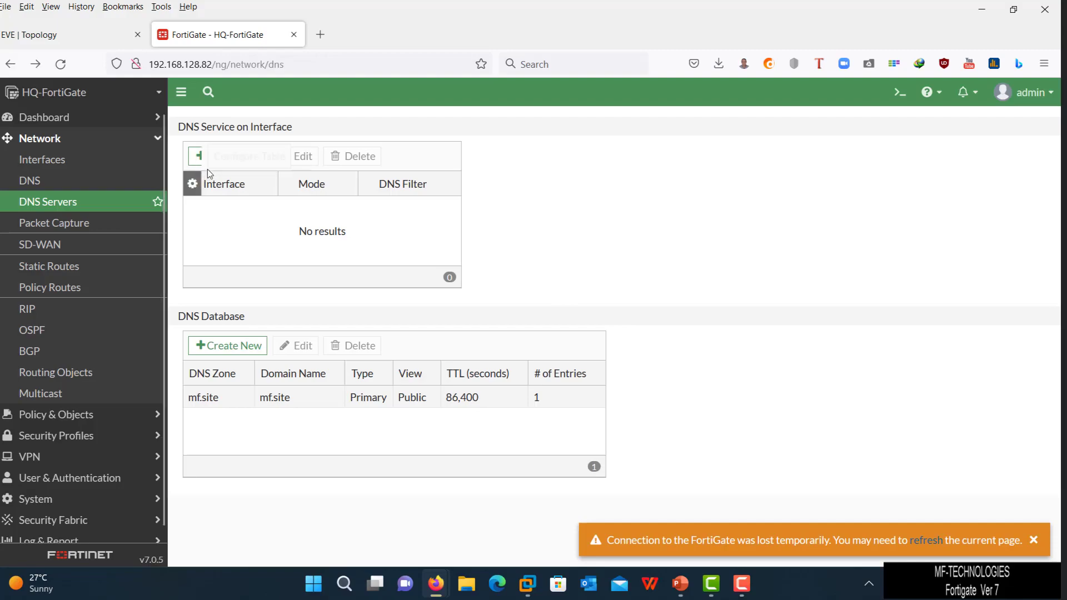
{"action": "left_click", "coordinate": [231, 157]}
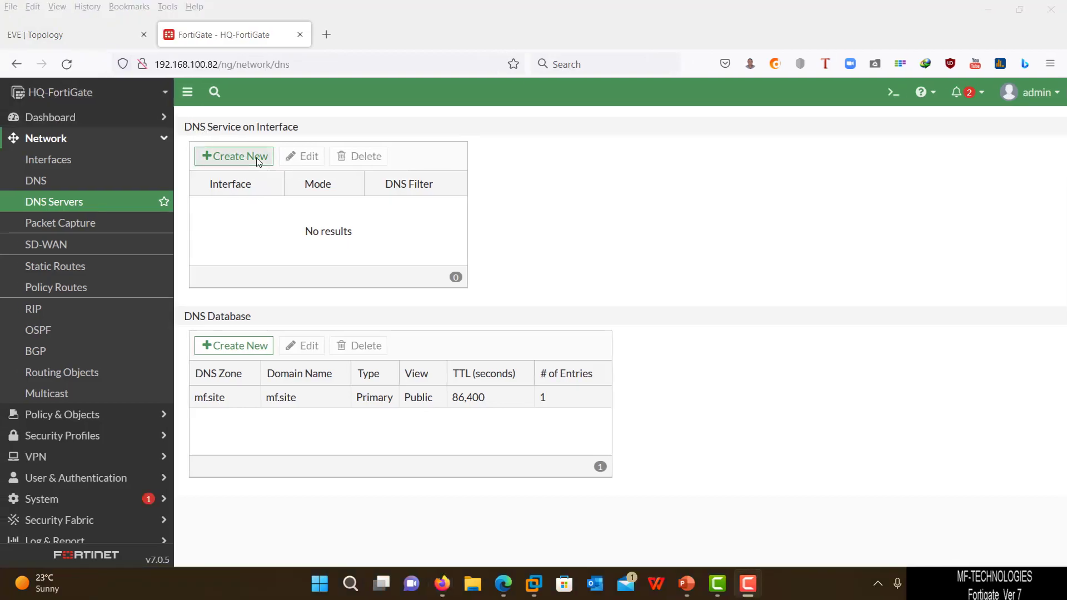
{"action": "left_click", "coordinate": [258, 160]}
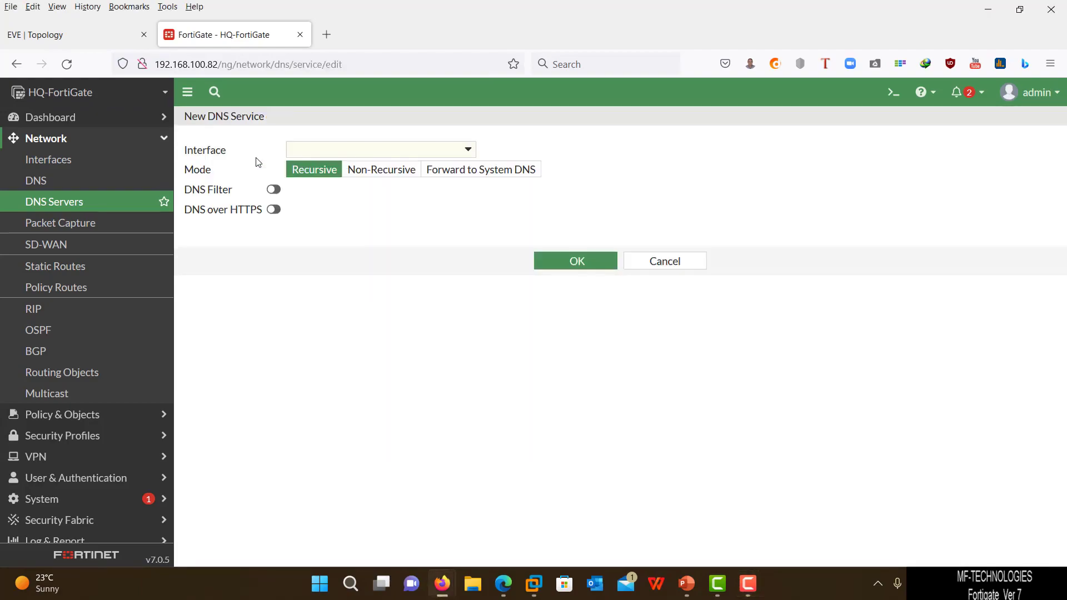
- Set the DNS service interface to lan (port3)
{"action": "left_click", "coordinate": [304, 149]}
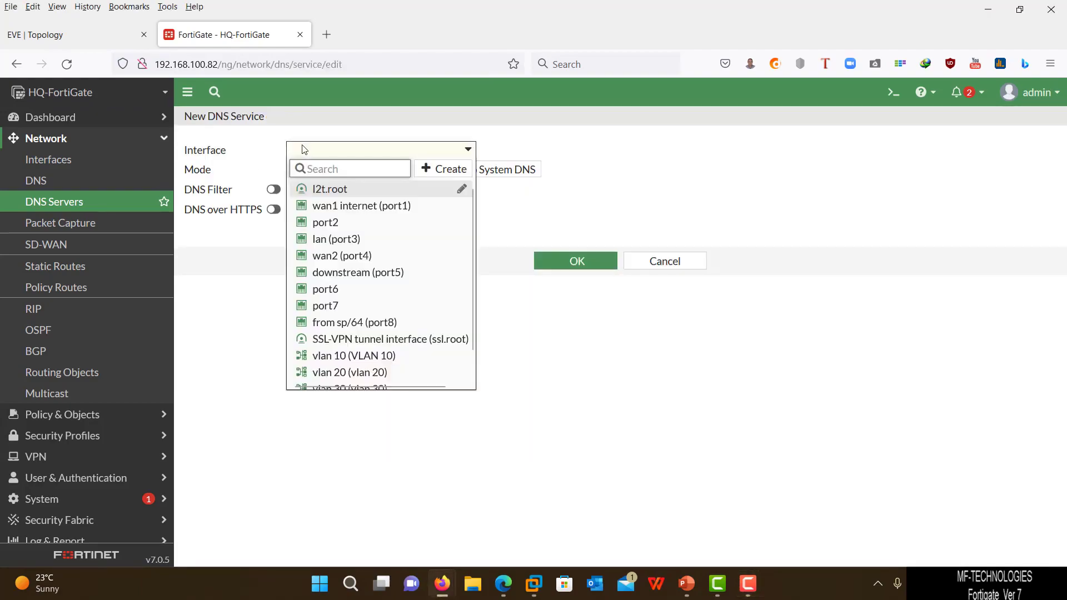
{"action": "mouse_move", "coordinate": [315, 239]}
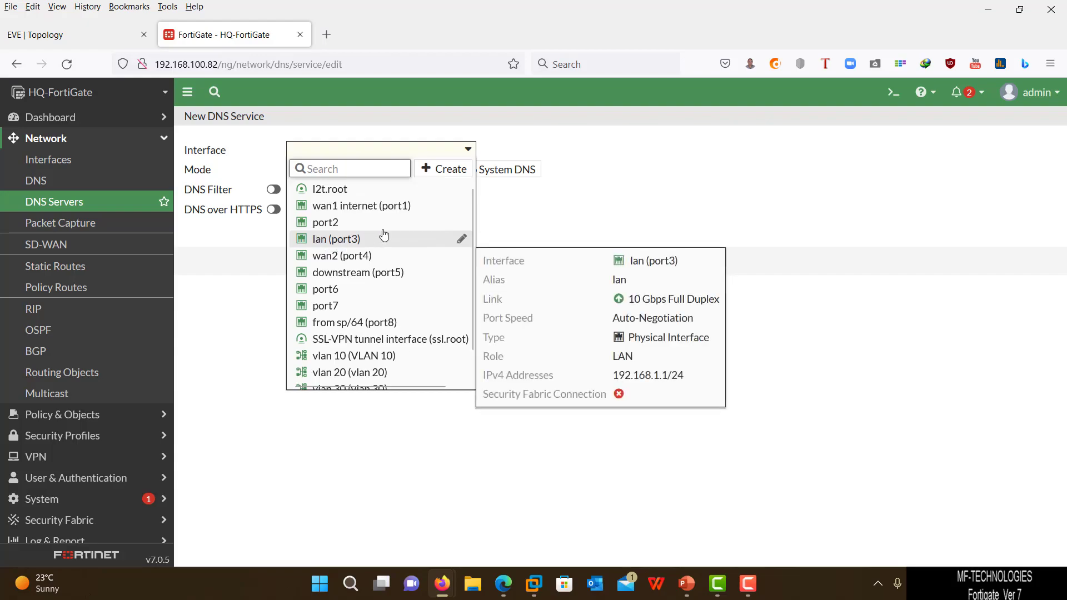
{"action": "left_click", "coordinate": [354, 240]}
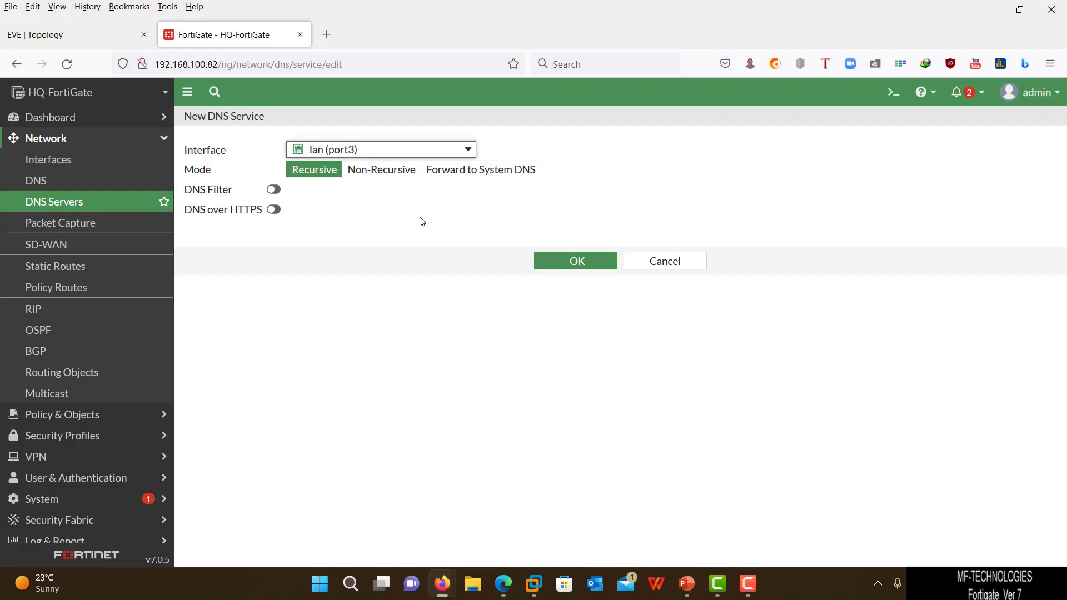
- Enable DNS filtering and begin creating a new DNS filter profile
{"action": "left_click", "coordinate": [275, 190]}
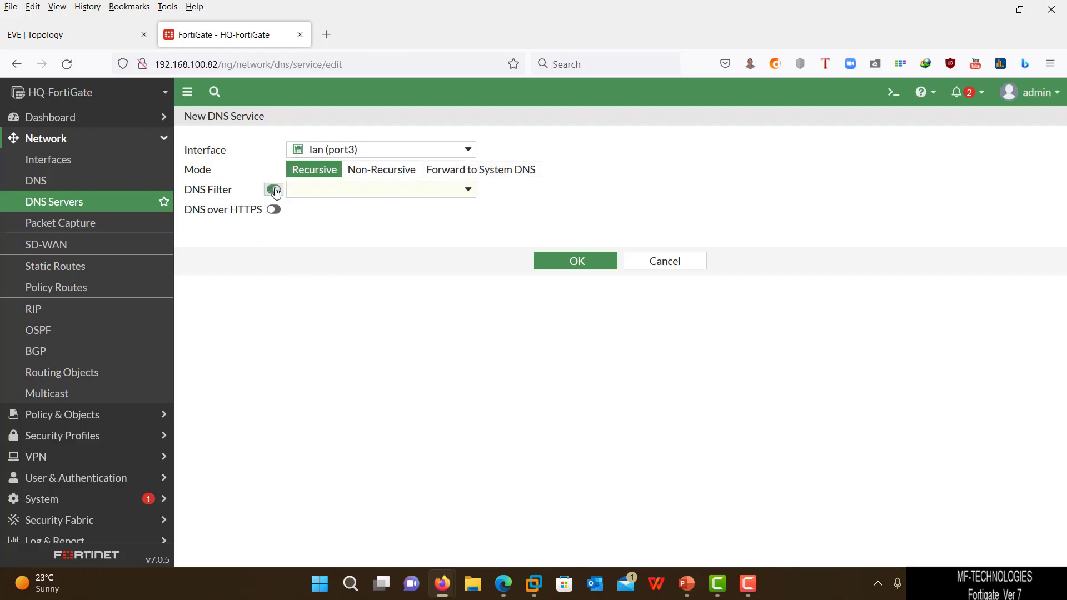
{"action": "left_click", "coordinate": [300, 190]}
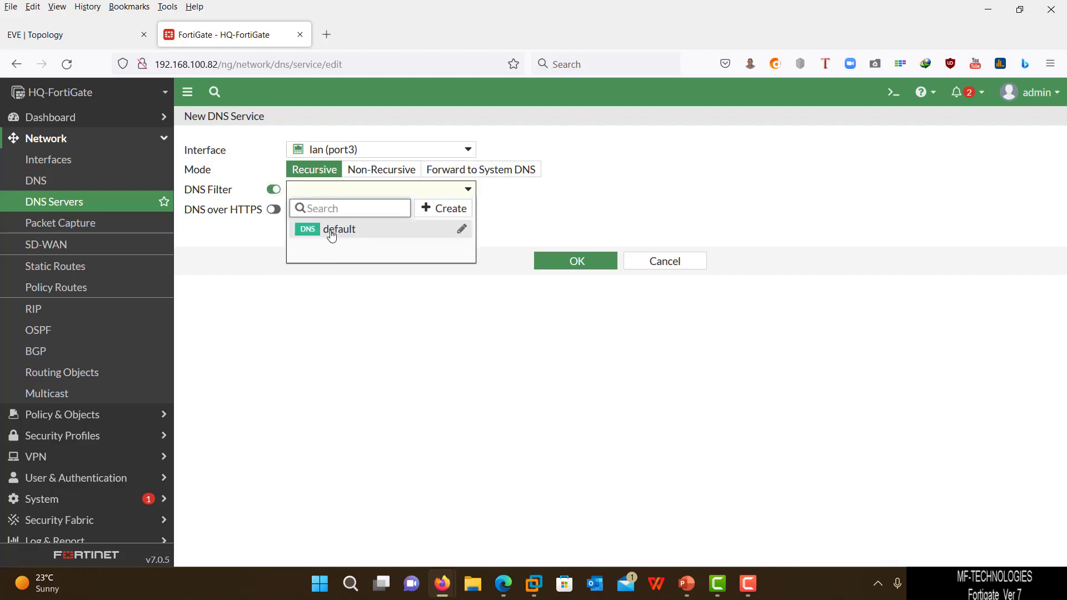
{"action": "mouse_move", "coordinate": [376, 235]}
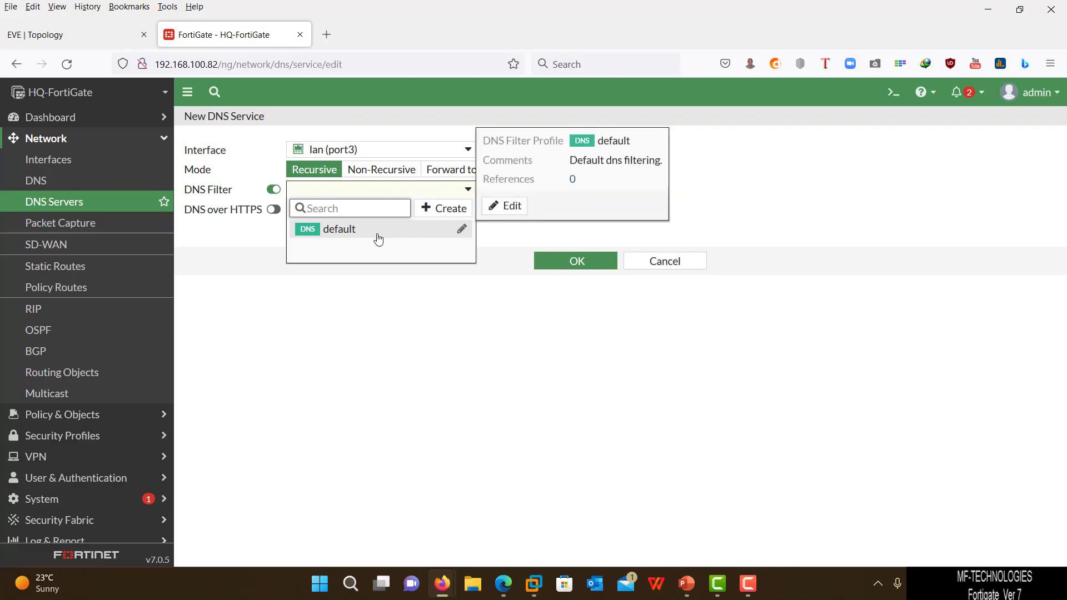
{"action": "left_click", "coordinate": [443, 208]}
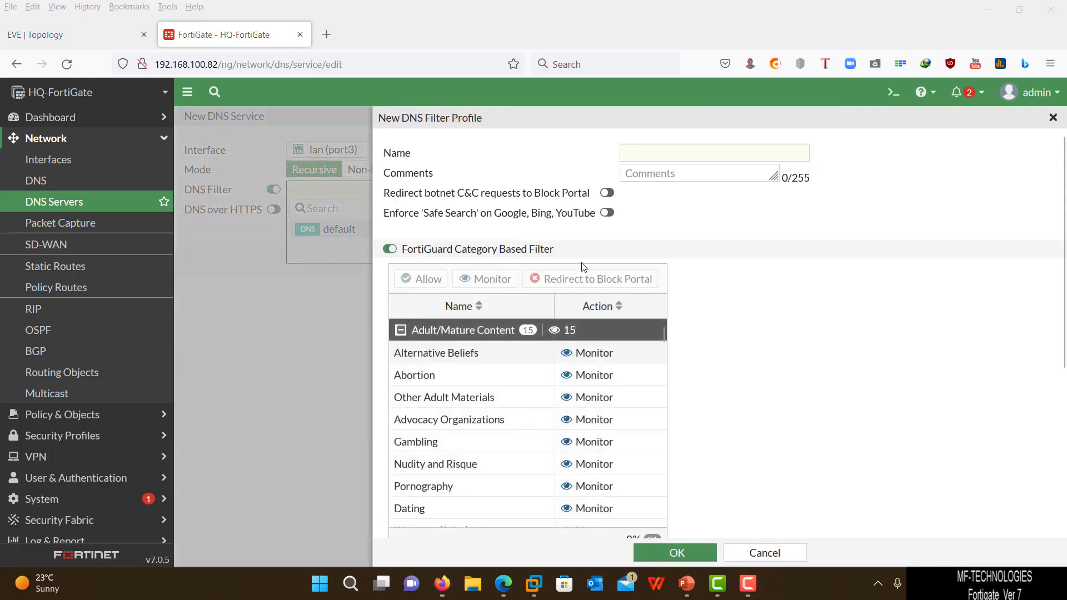
- Try a filter profile named TEST with the Tobacco category, then cancel it
{"action": "left_click", "coordinate": [657, 159]}
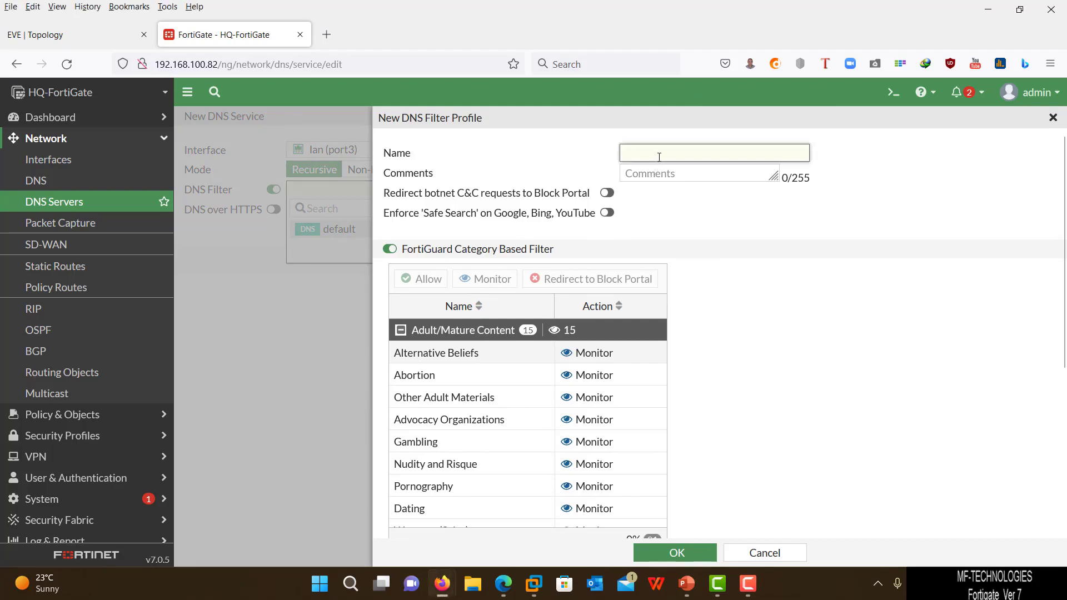
{"action": "type", "text": "TEST"}
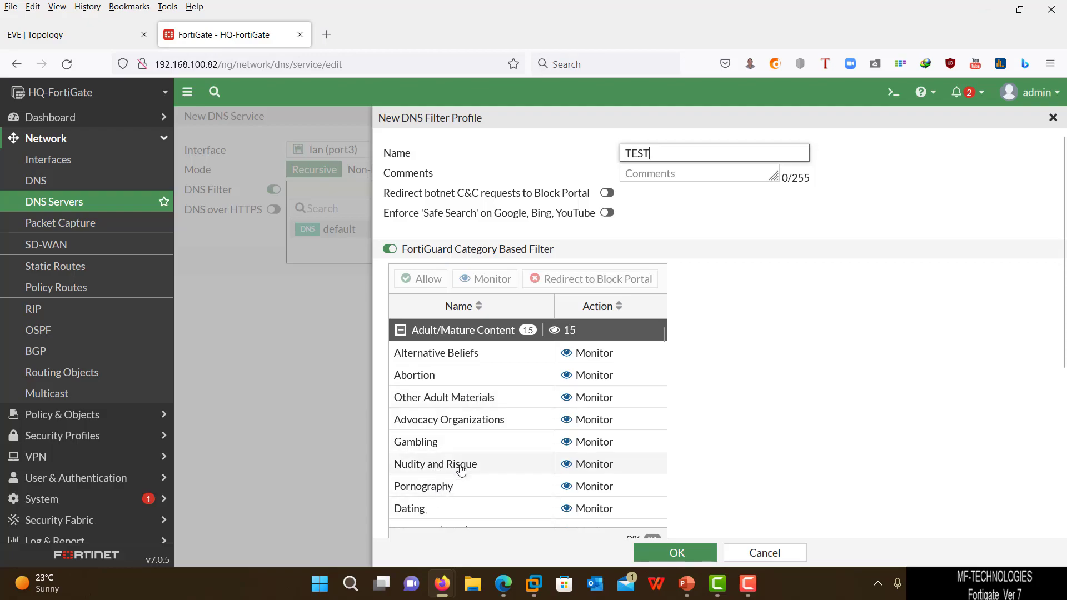
{"action": "scroll", "coordinate": [470, 448], "scroll_direction": "down", "scroll_amount": 2}
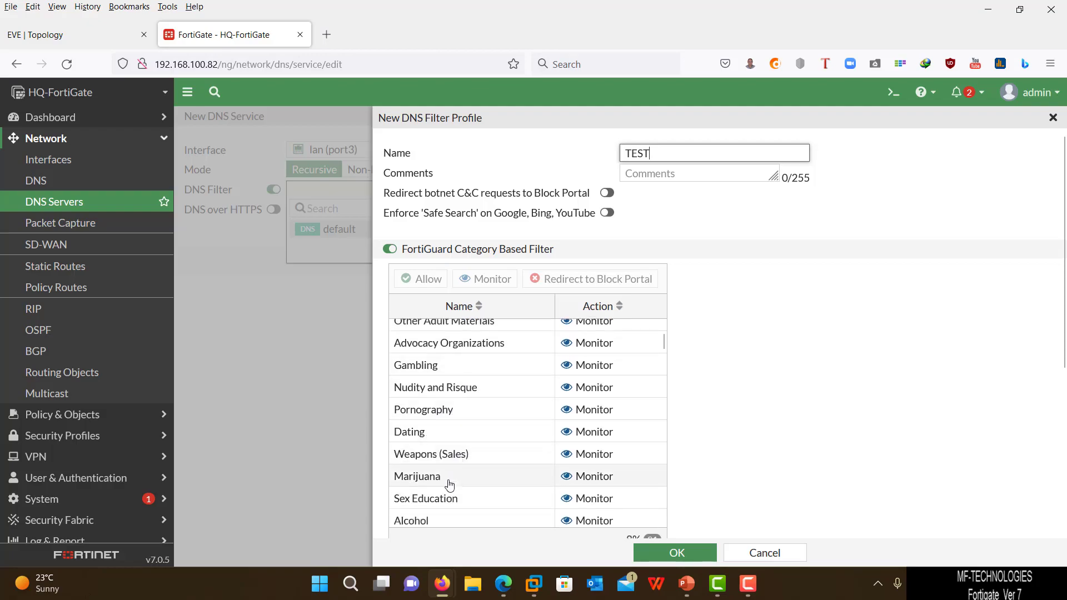
{"action": "scroll", "coordinate": [482, 448], "scroll_direction": "down", "scroll_amount": 2}
{"action": "scroll", "coordinate": [482, 448], "scroll_direction": "down", "scroll_amount": 2}
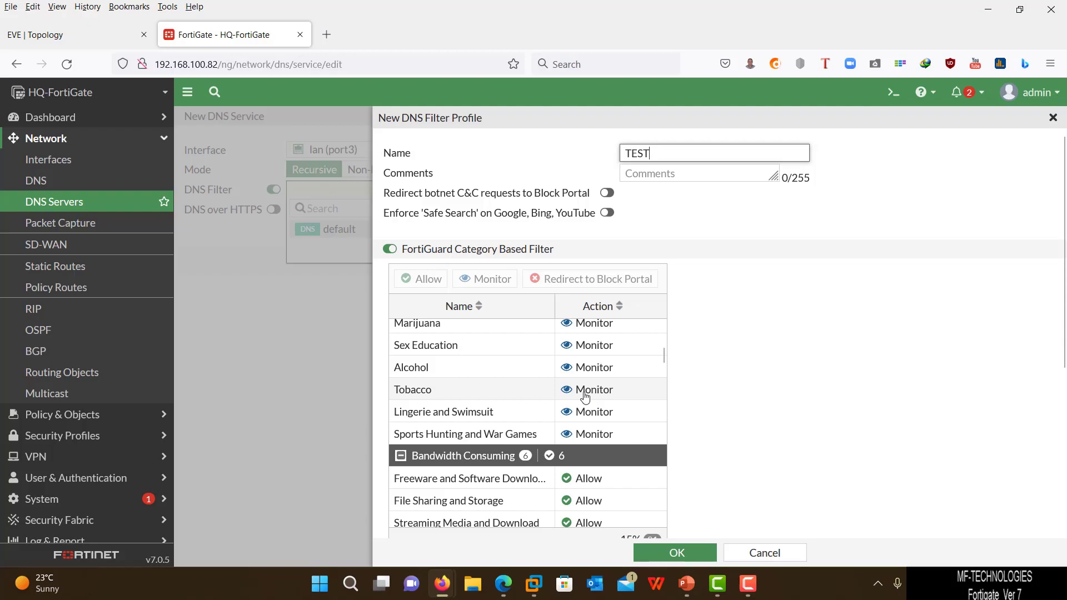
{"action": "left_click", "coordinate": [586, 396]}
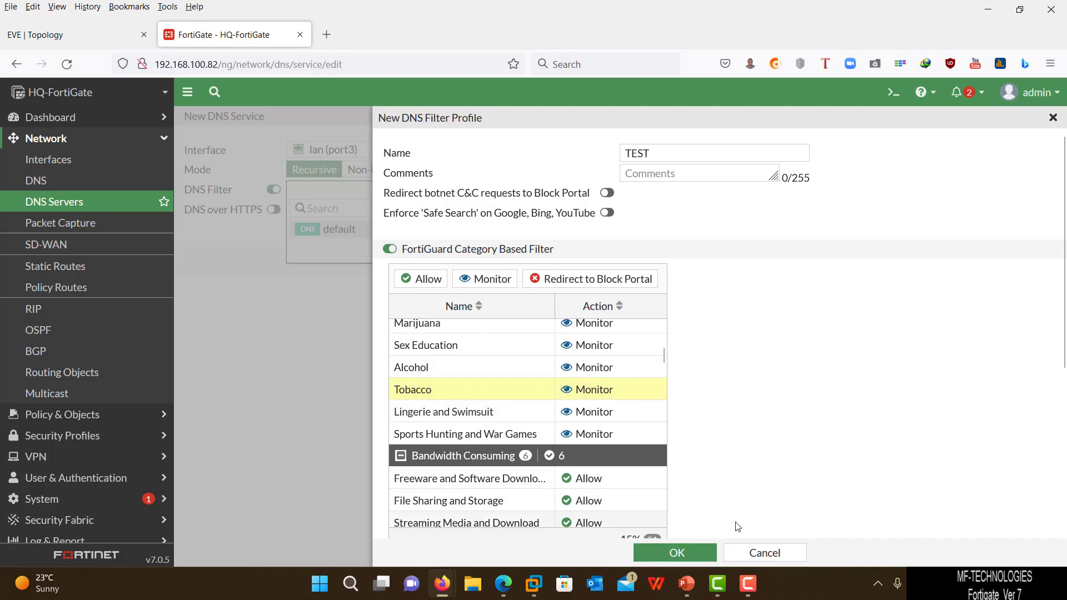
{"action": "left_click", "coordinate": [748, 554]}
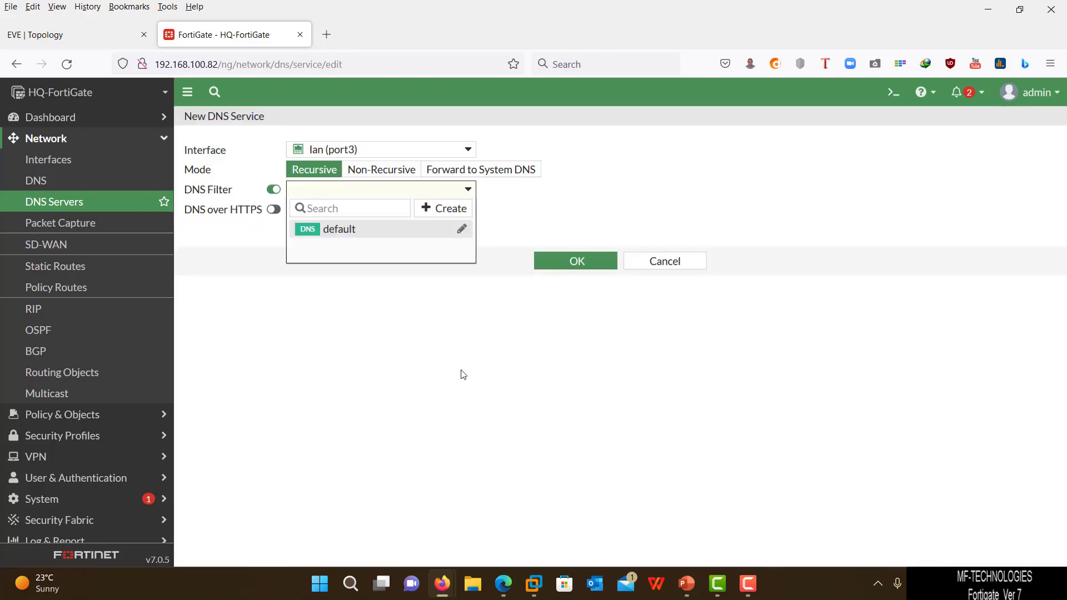
- Assign the default DNS filter, keep DNS over HTTPS off, and save the lan (port3) service
{"action": "left_click", "coordinate": [437, 377]}
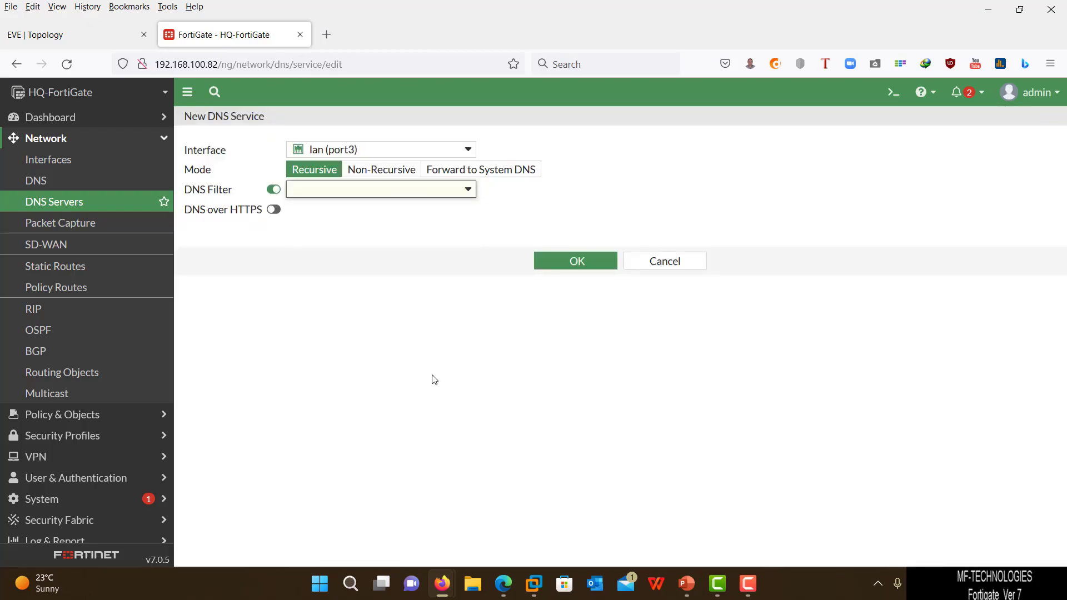
{"action": "left_click", "coordinate": [318, 192]}
{"action": "mouse_move", "coordinate": [330, 239]}
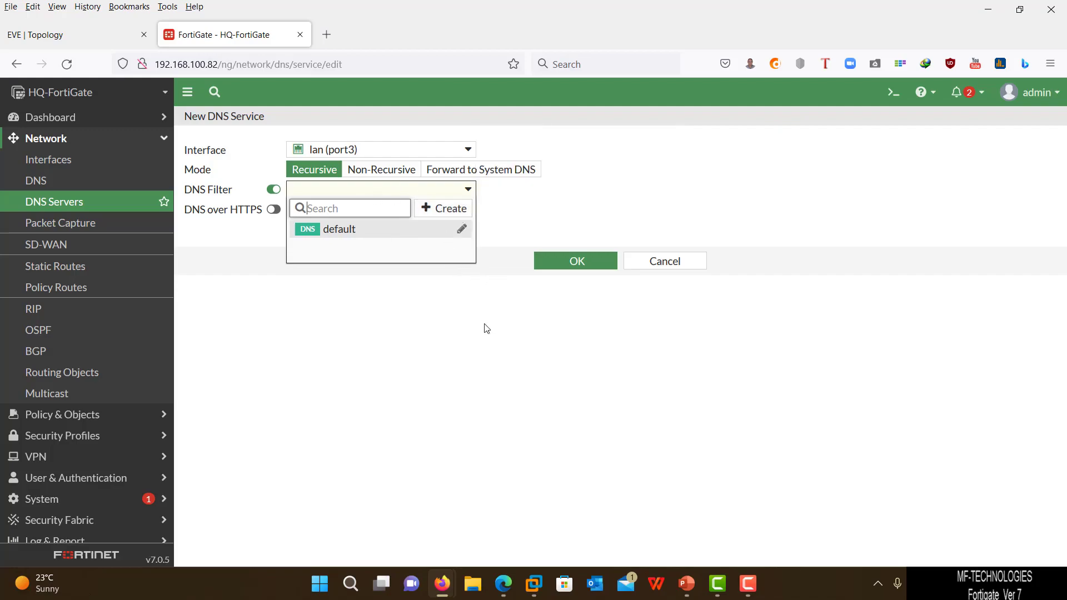
{"action": "left_click", "coordinate": [441, 375]}
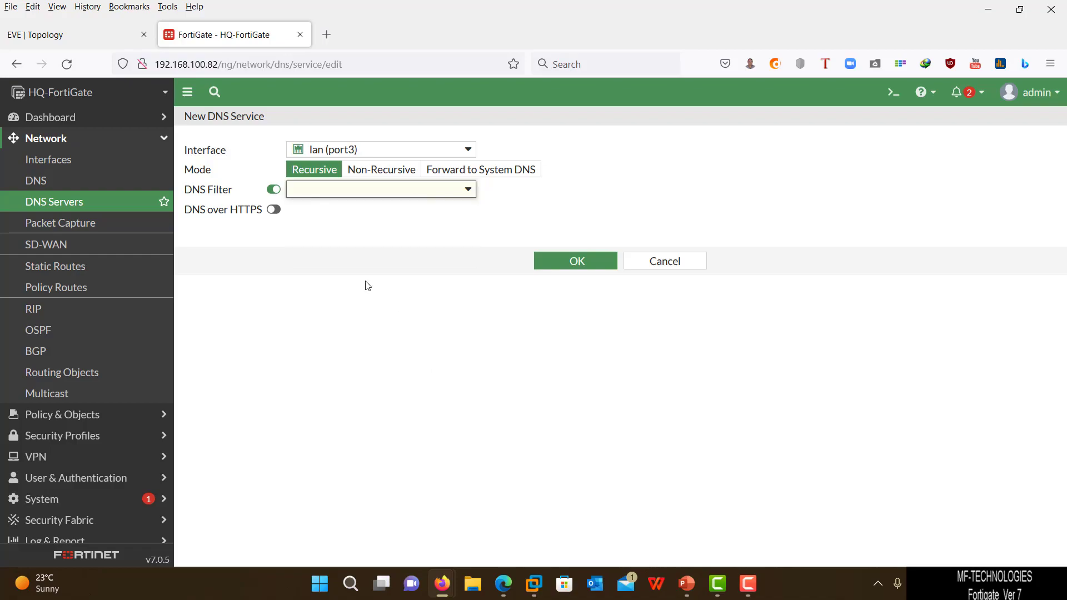
{"action": "left_click", "coordinate": [274, 212]}
{"action": "left_click", "coordinate": [275, 212]}
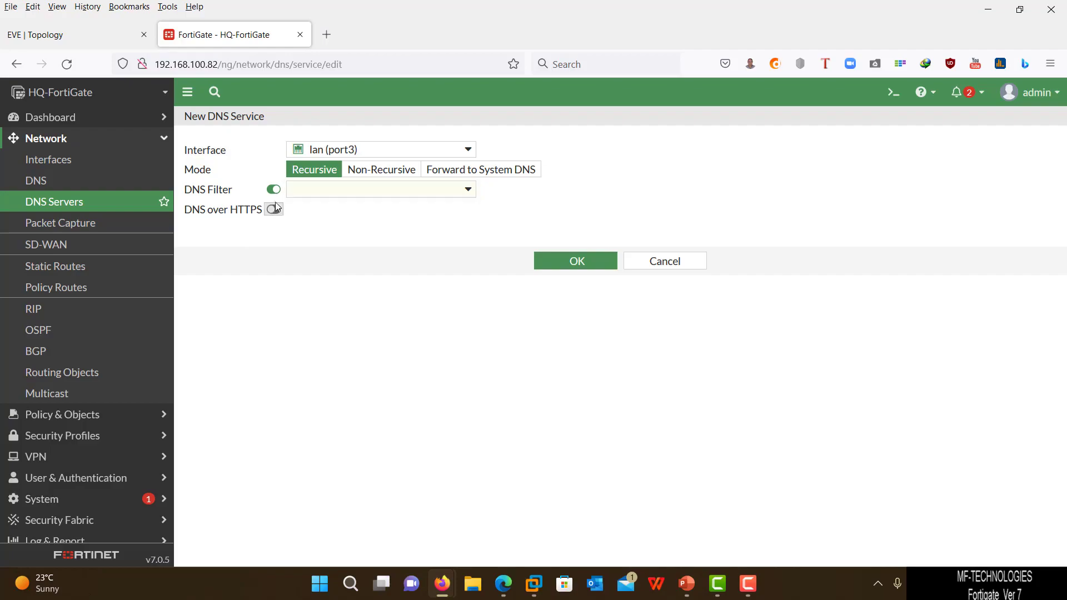
{"action": "left_click", "coordinate": [309, 192]}
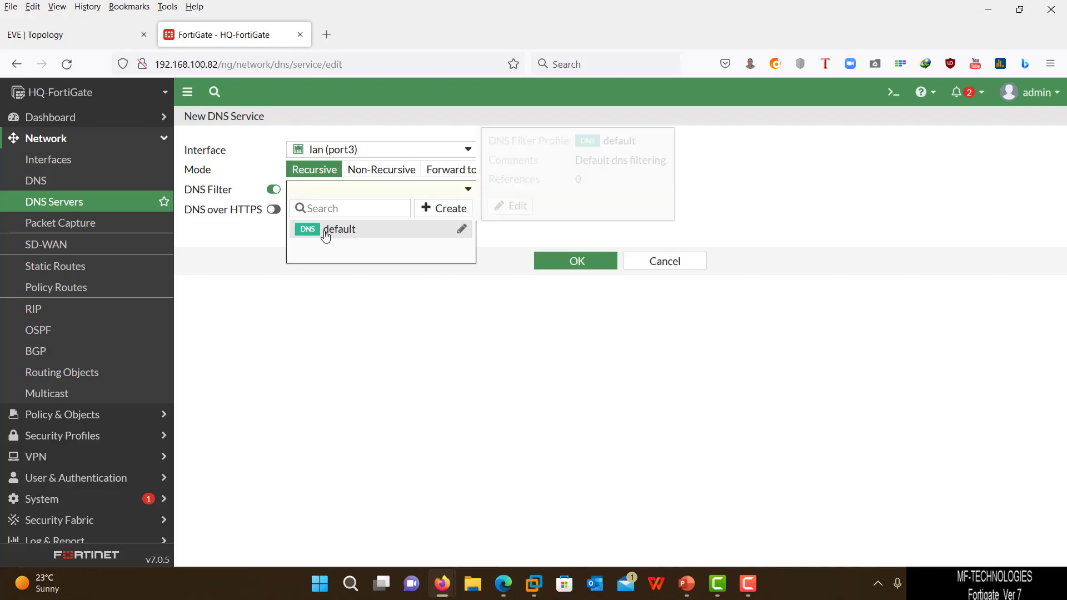
{"action": "left_click", "coordinate": [333, 233]}
{"action": "left_click", "coordinate": [561, 263]}
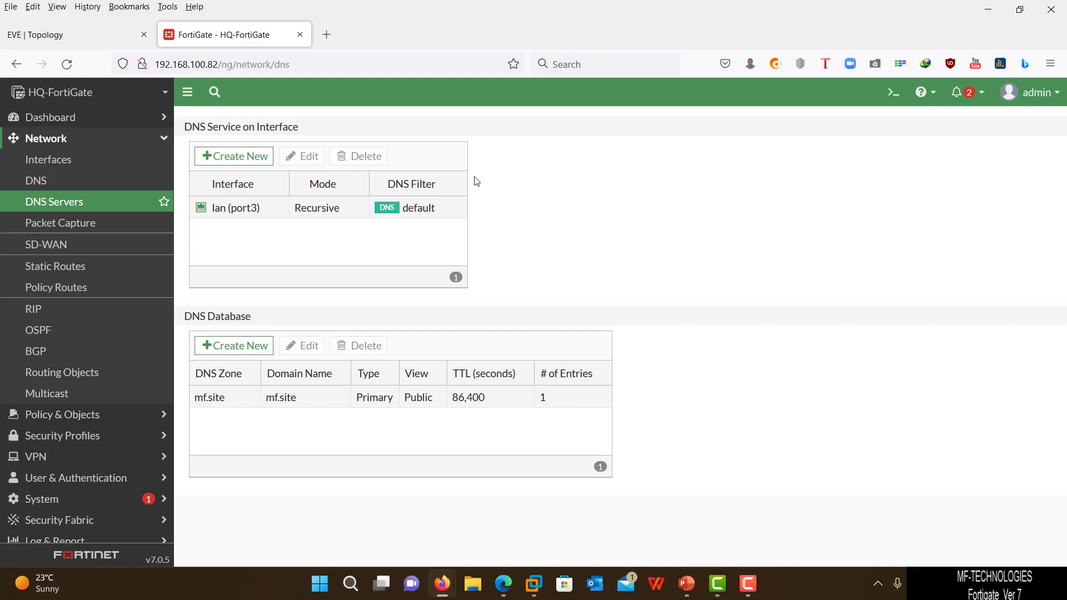
{"action": "left_click", "coordinate": [93, 225]}
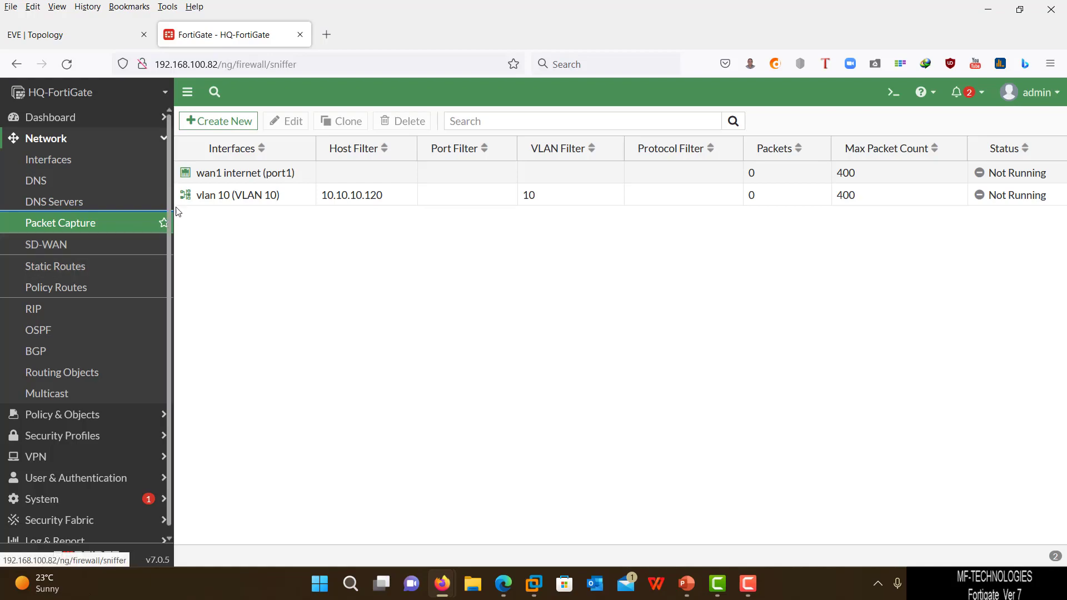
- Start a new packet capture filter from the Packet Capture list
{"action": "left_click", "coordinate": [238, 122]}
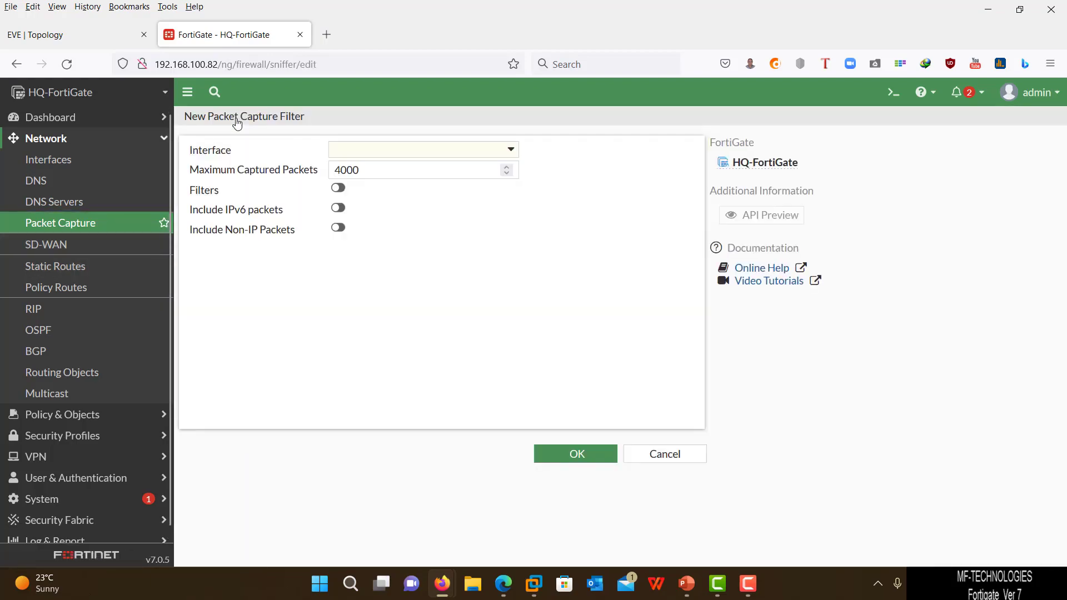
- Lower the new capture's maximum packets from 4000 to 400 and turn on filters
{"action": "left_click", "coordinate": [374, 157]}
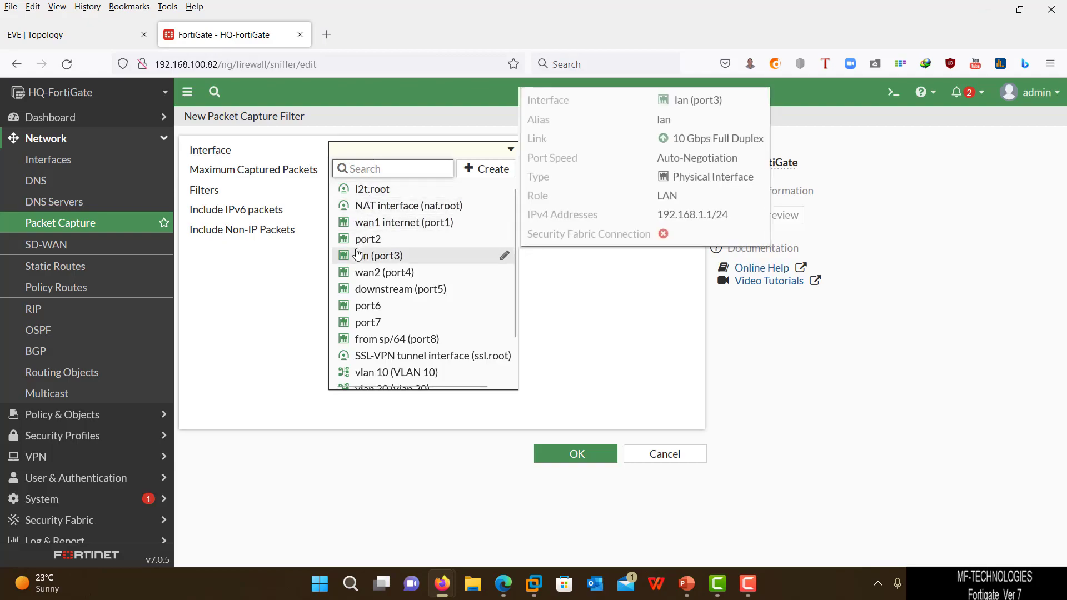
{"action": "mouse_move", "coordinate": [370, 382]}
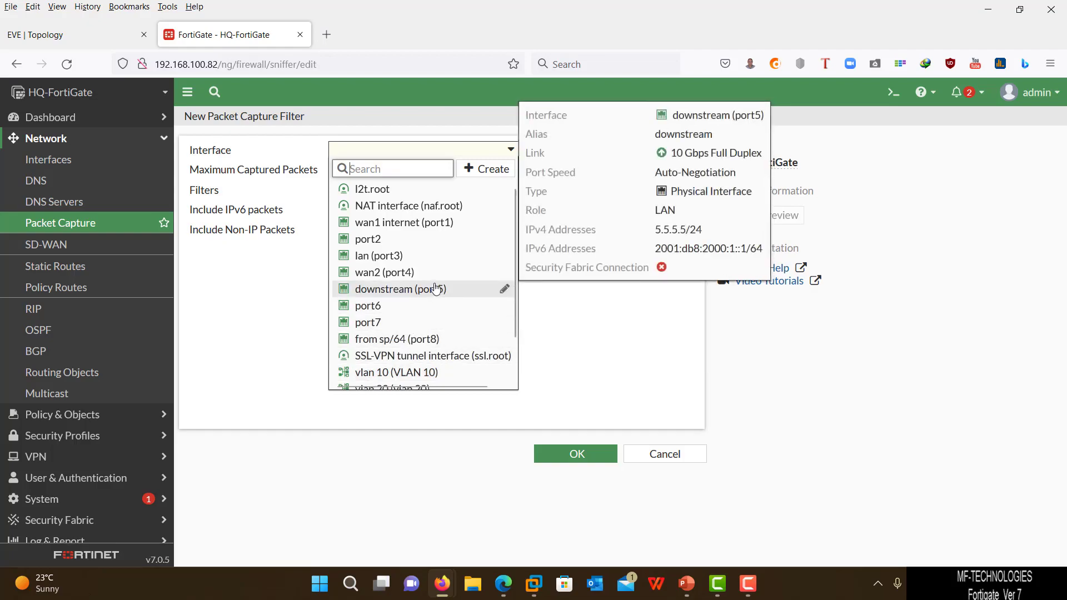
{"action": "left_click", "coordinate": [573, 335]}
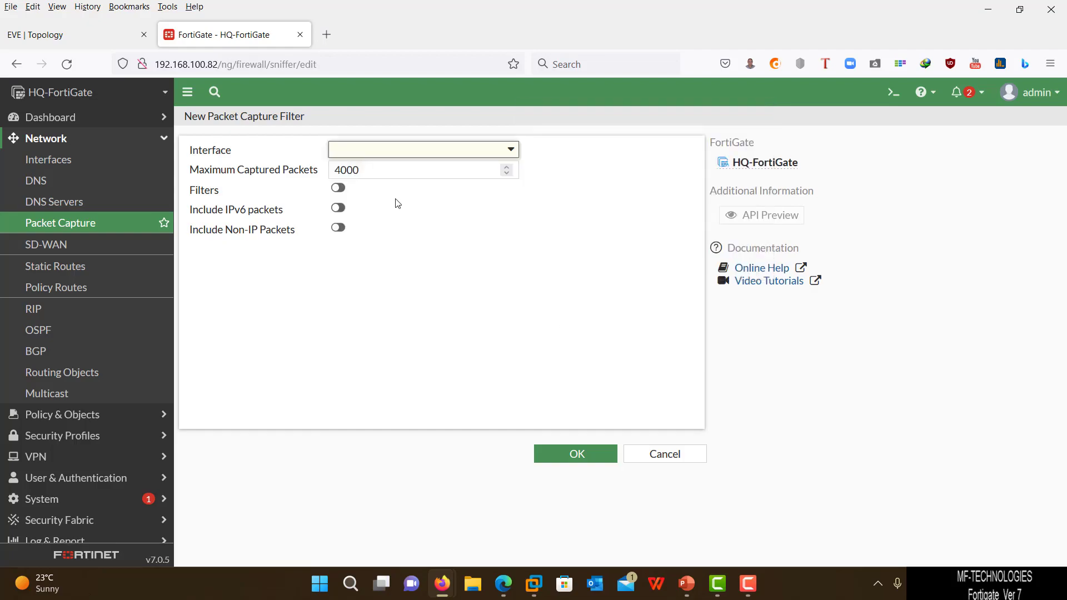
{"action": "left_click", "coordinate": [388, 168]}
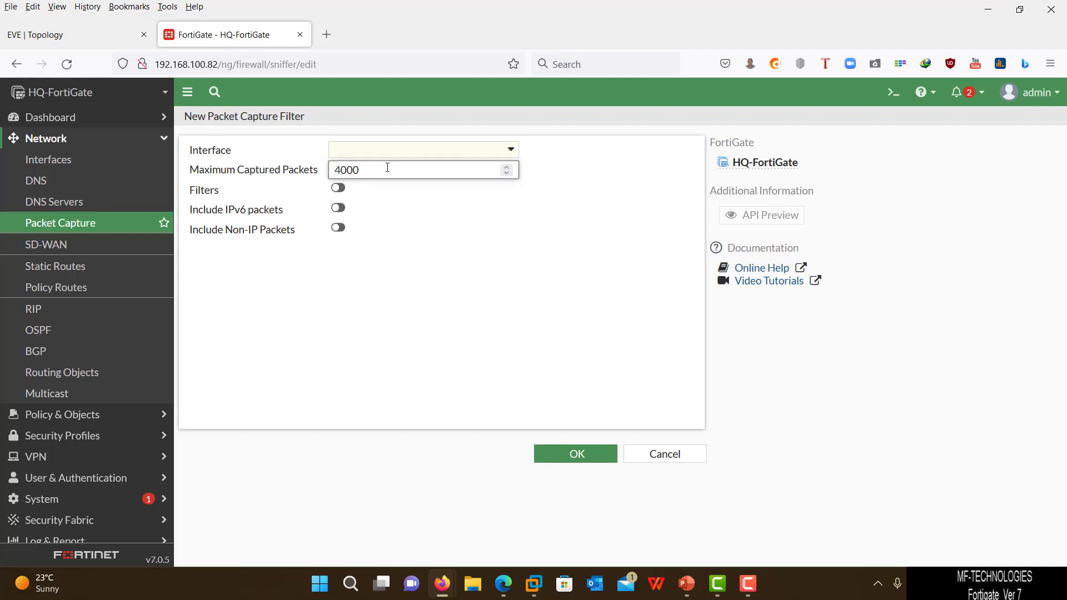
{"action": "key", "text": "BackSpace"}
{"action": "left_click", "coordinate": [340, 188]}
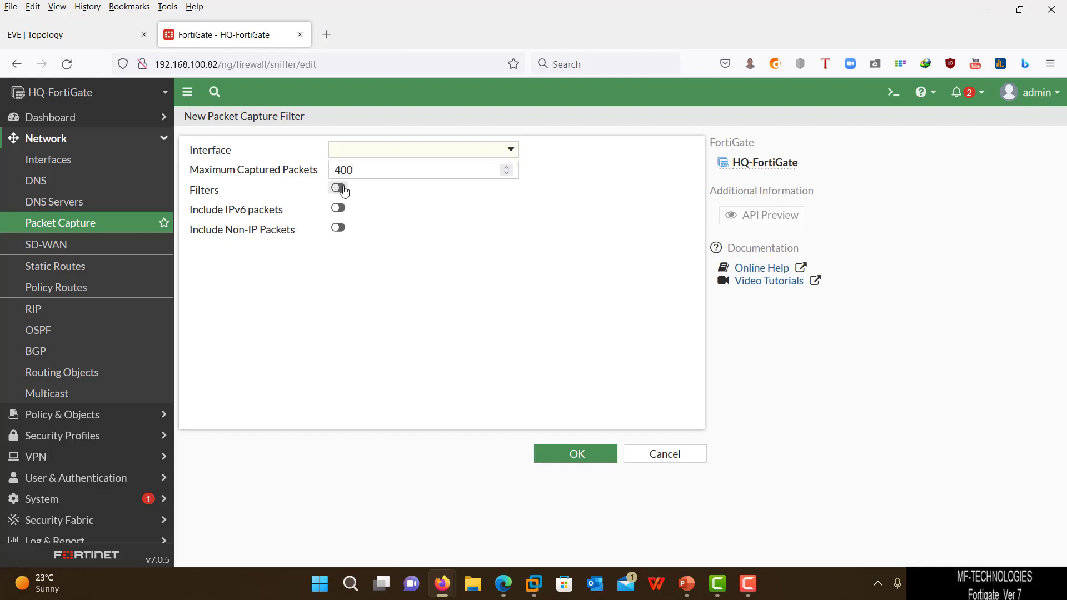
{"action": "left_click", "coordinate": [346, 210]}
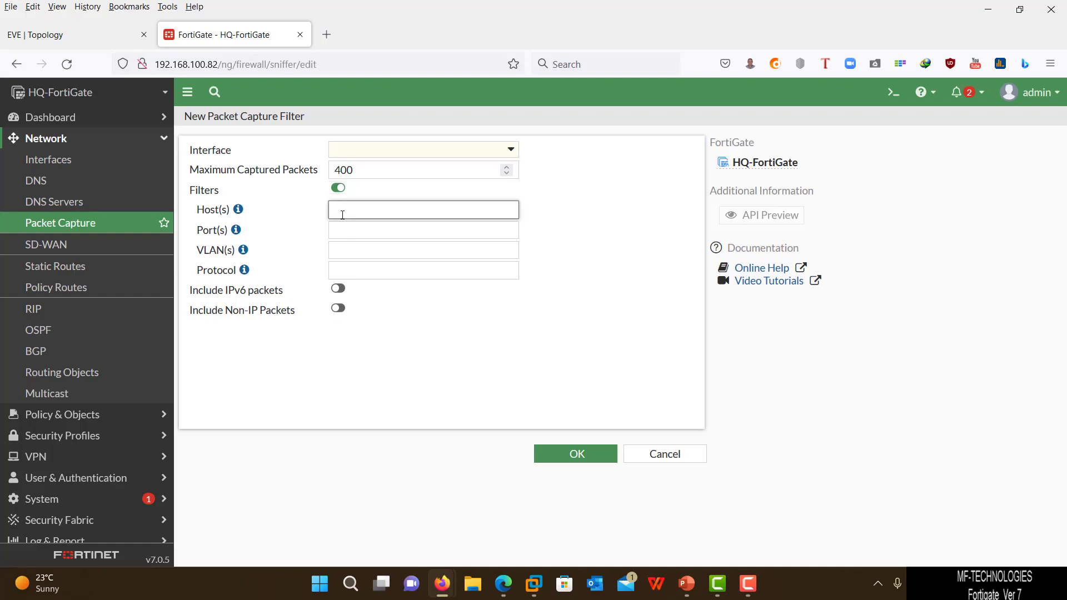
- Fill in interface vlan 10, host 10.10.10.1, port 53, and VLAN 10, then discard the draft
{"action": "left_click", "coordinate": [390, 149]}
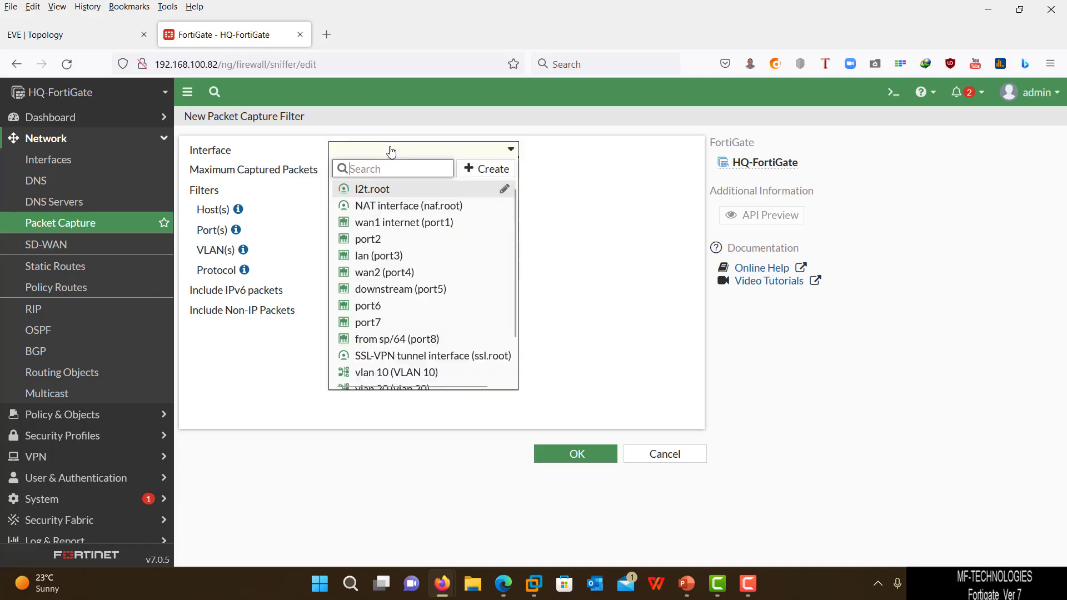
{"action": "left_click", "coordinate": [378, 372]}
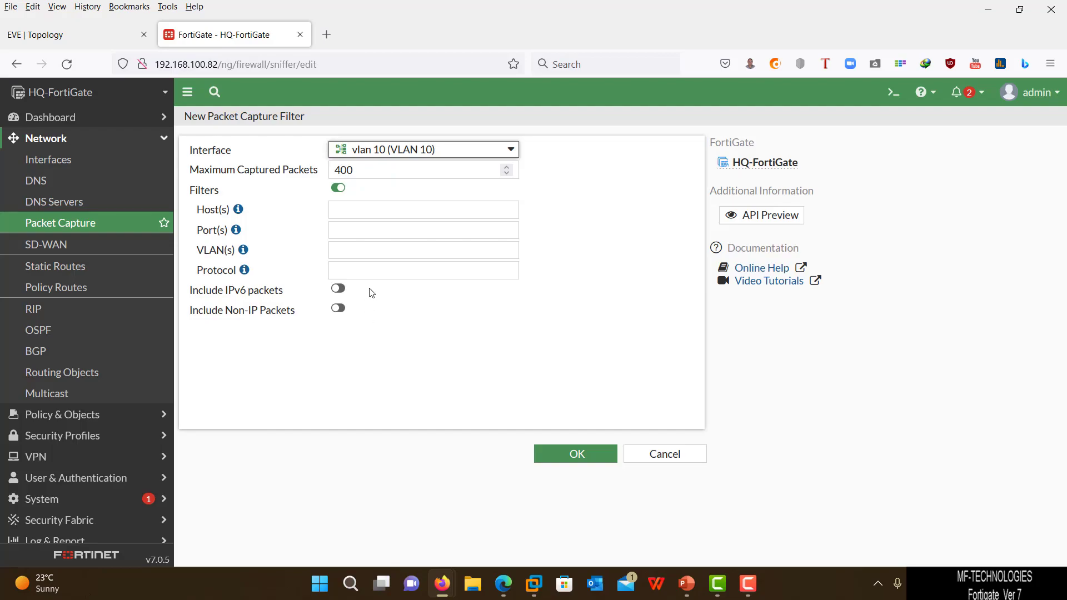
{"action": "left_click", "coordinate": [365, 213]}
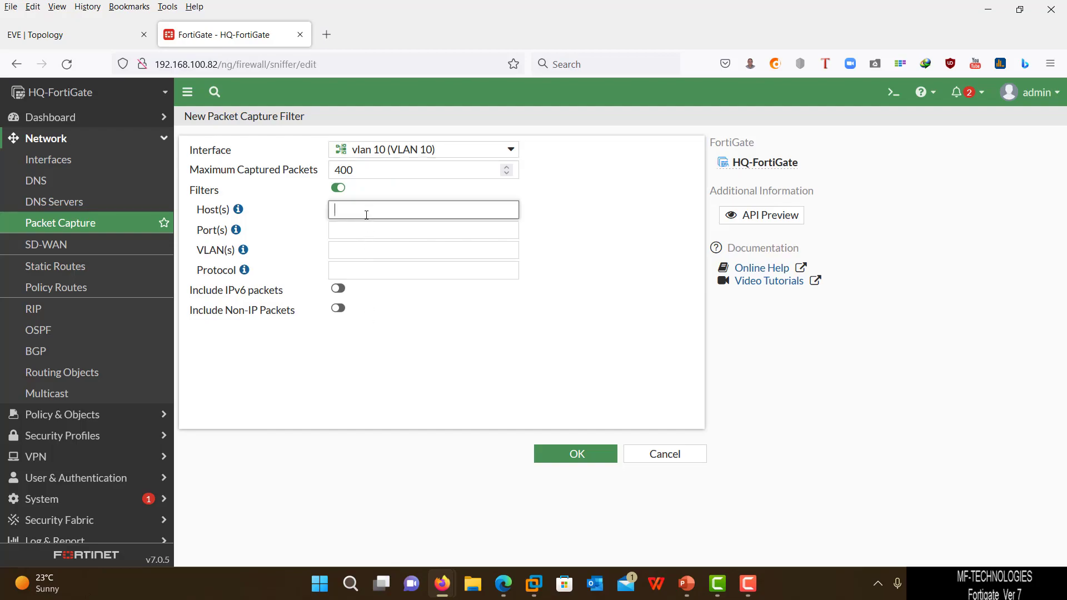
{"action": "type", "text": "10"}
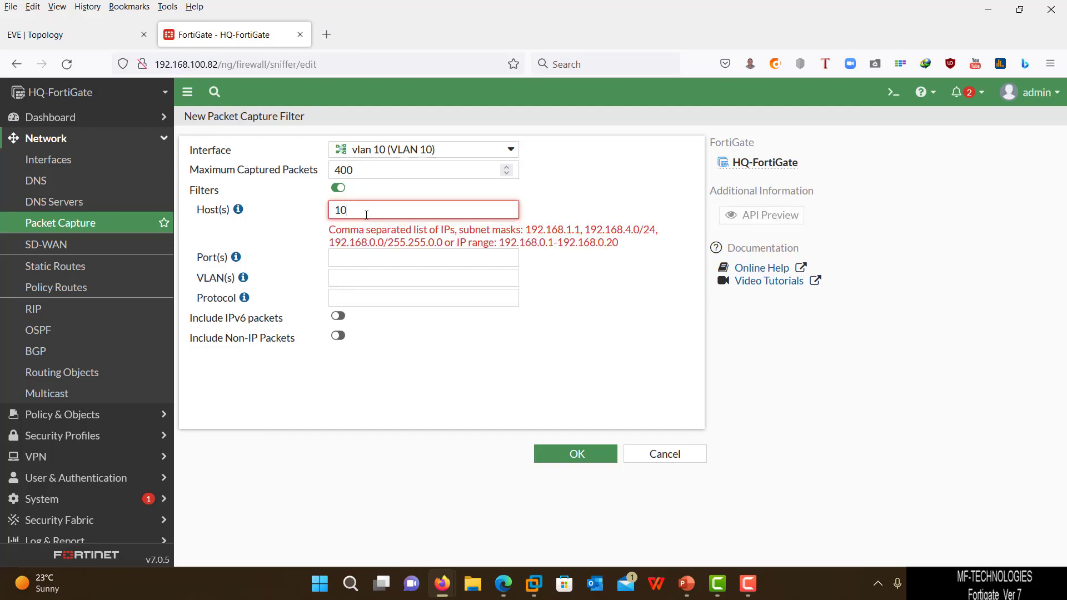
{"action": "type", "text": ".10.10.10"}
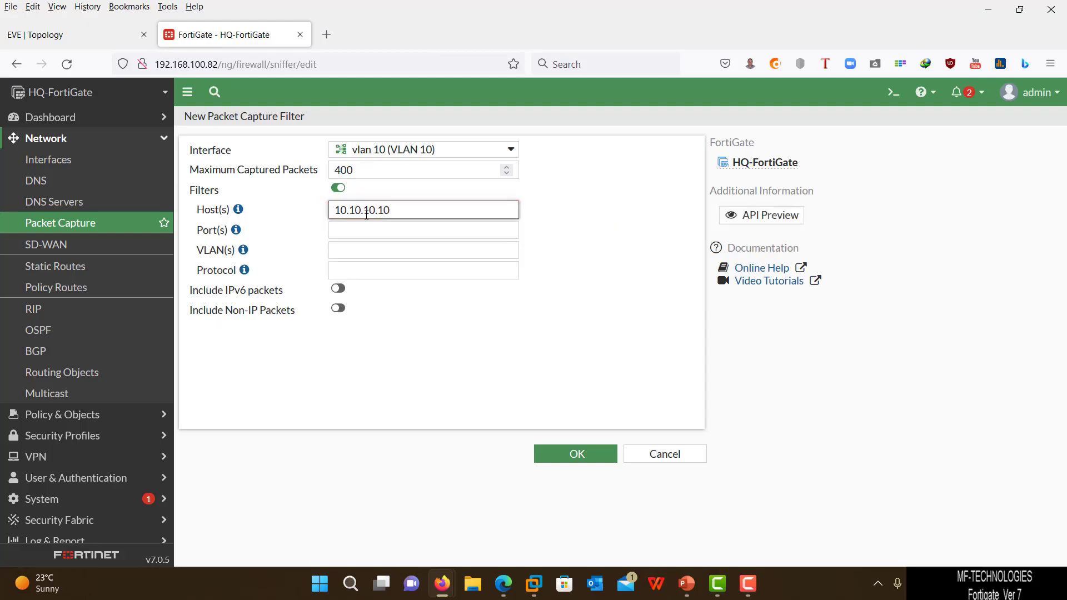
{"action": "left_click", "coordinate": [374, 235]}
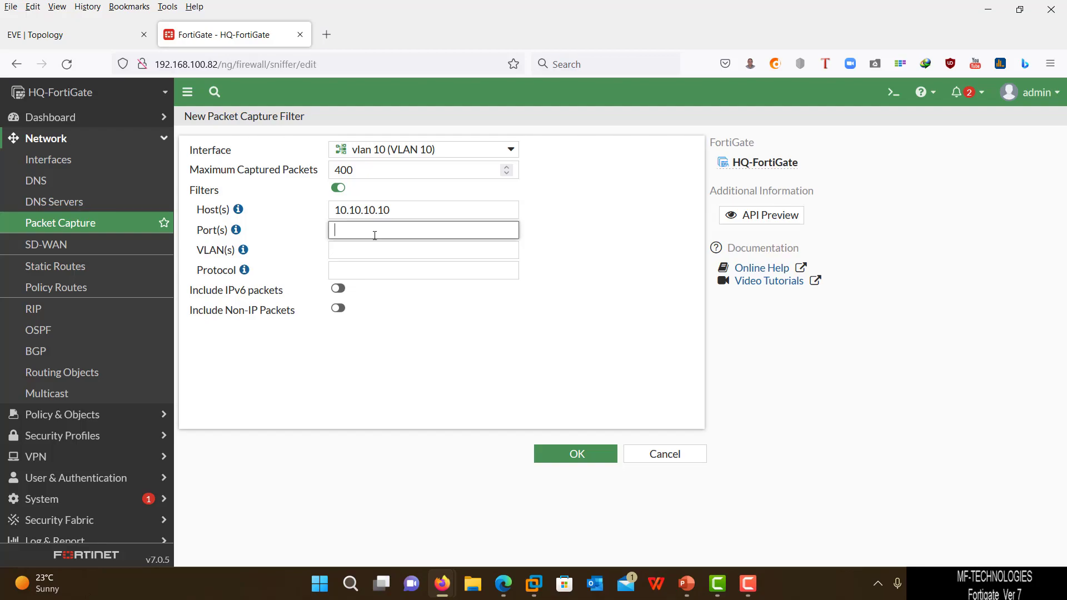
{"action": "type", "text": "53"}
{"action": "left_click", "coordinate": [339, 250]}
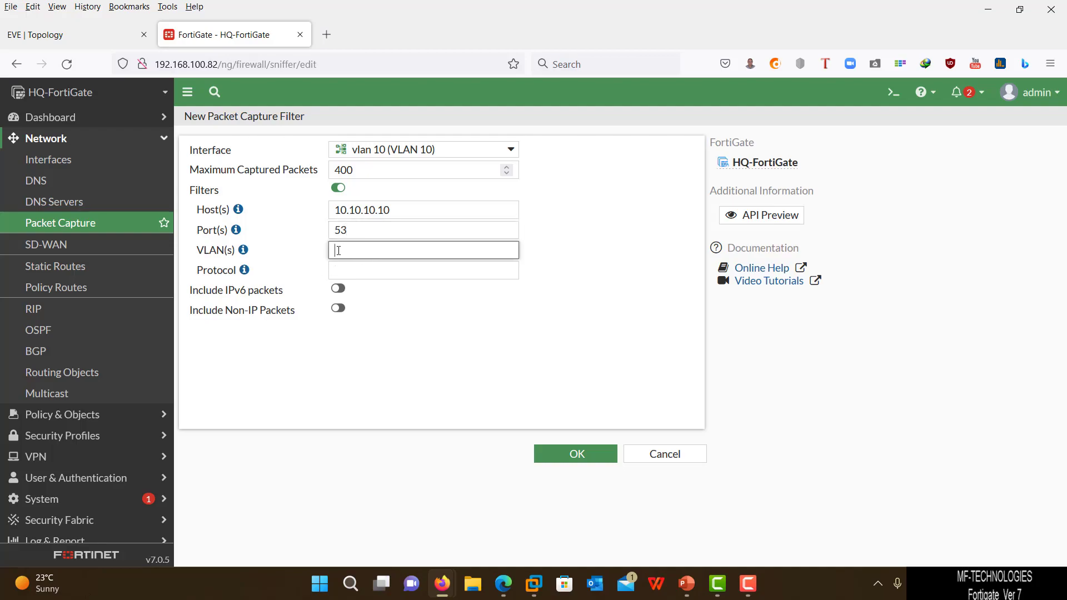
{"action": "type", "text": "10"}
{"action": "left_click", "coordinate": [344, 269]}
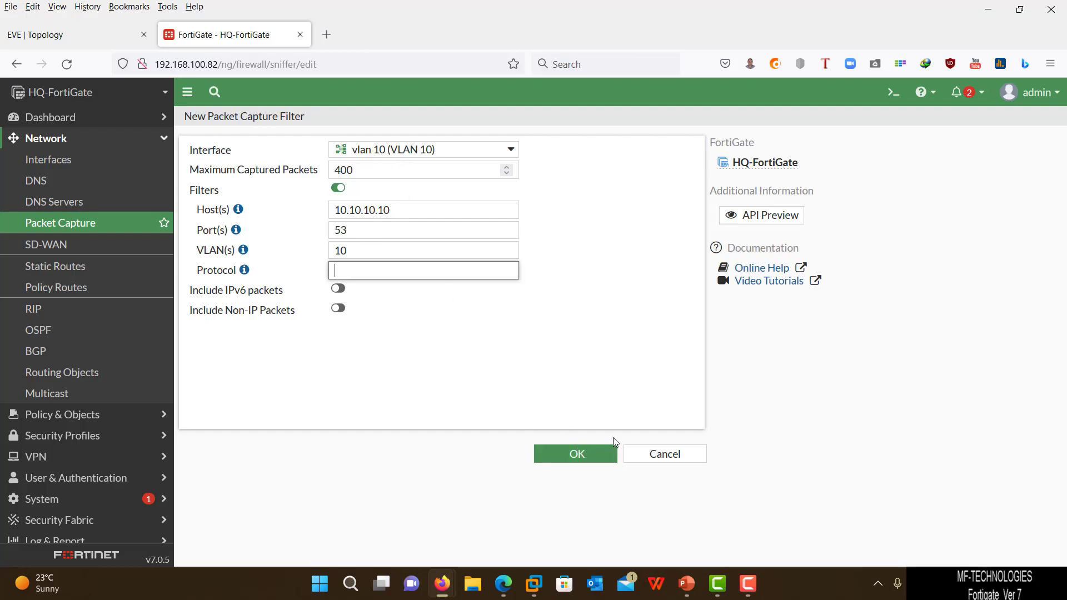
{"action": "left_click", "coordinate": [660, 454]}
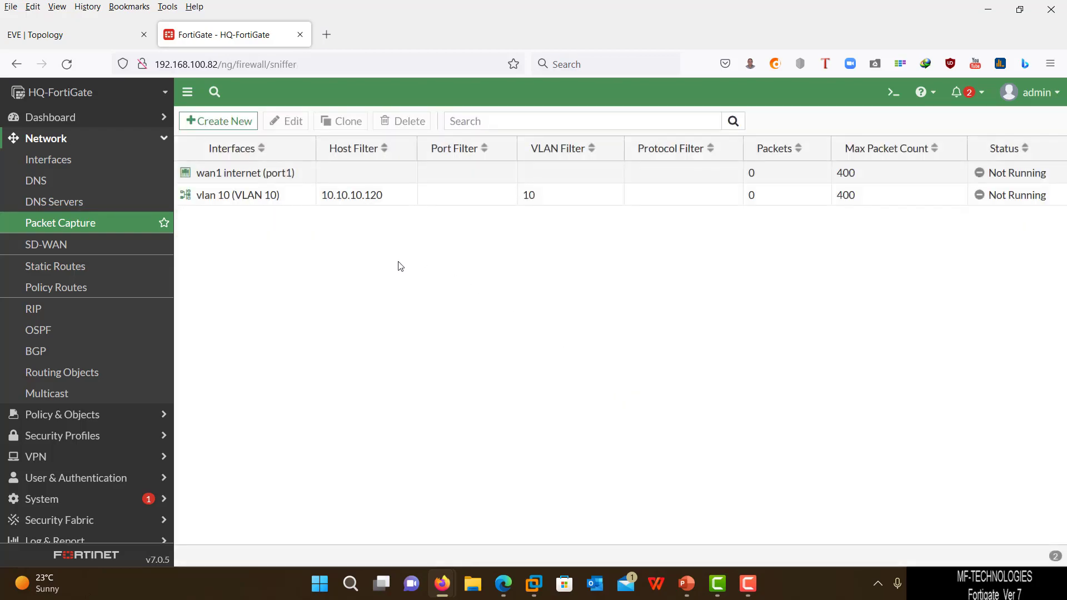
- Save the wan1 internet (port1) capture at 400 packets with filters left off
{"action": "double_click", "coordinate": [267, 172]}
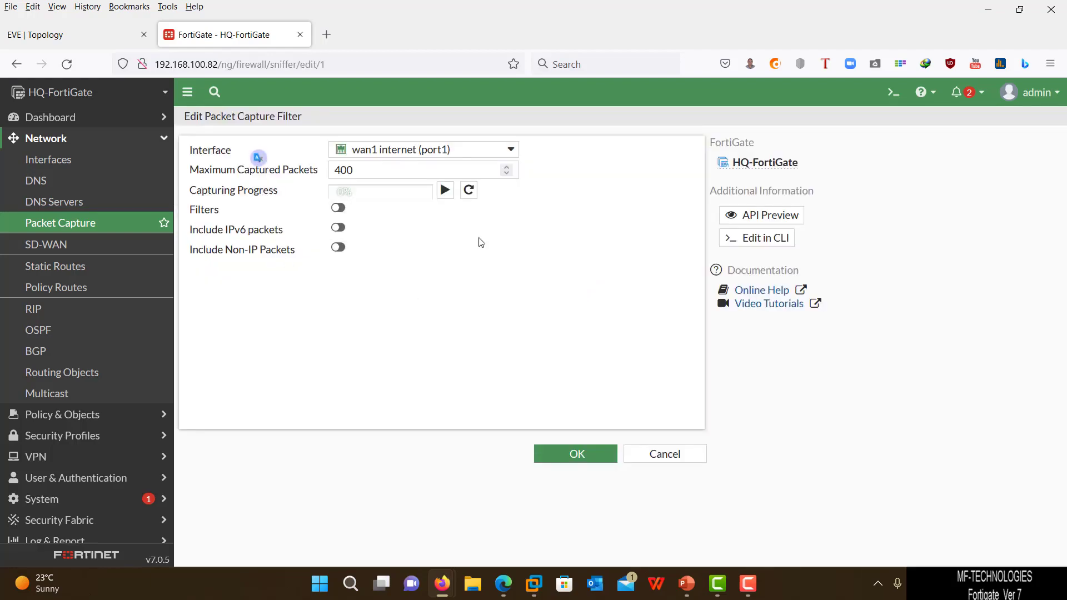
{"action": "left_click", "coordinate": [377, 168]}
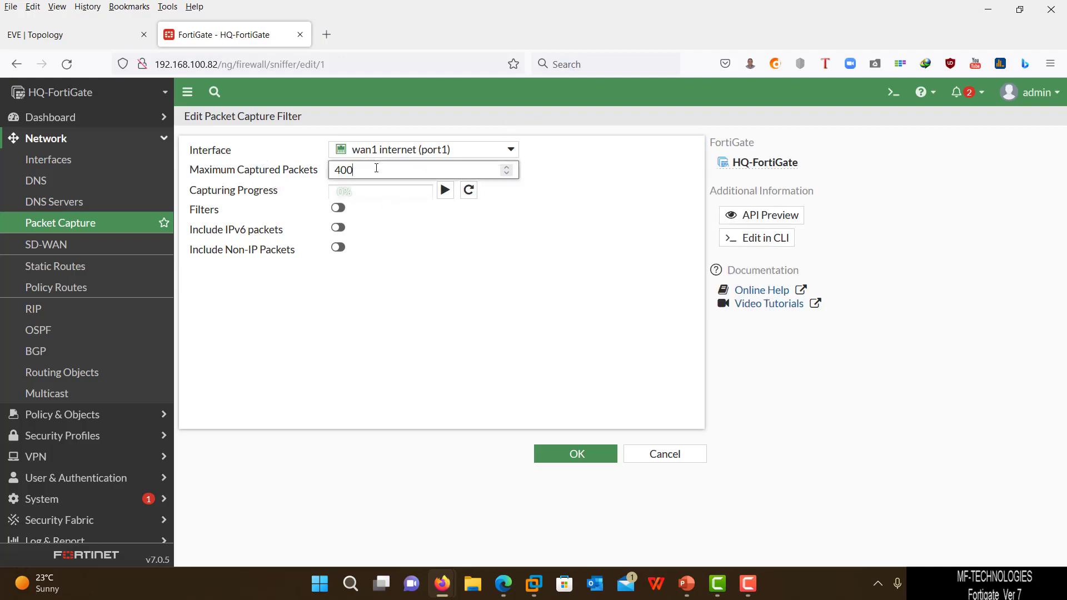
{"action": "left_click", "coordinate": [409, 287]}
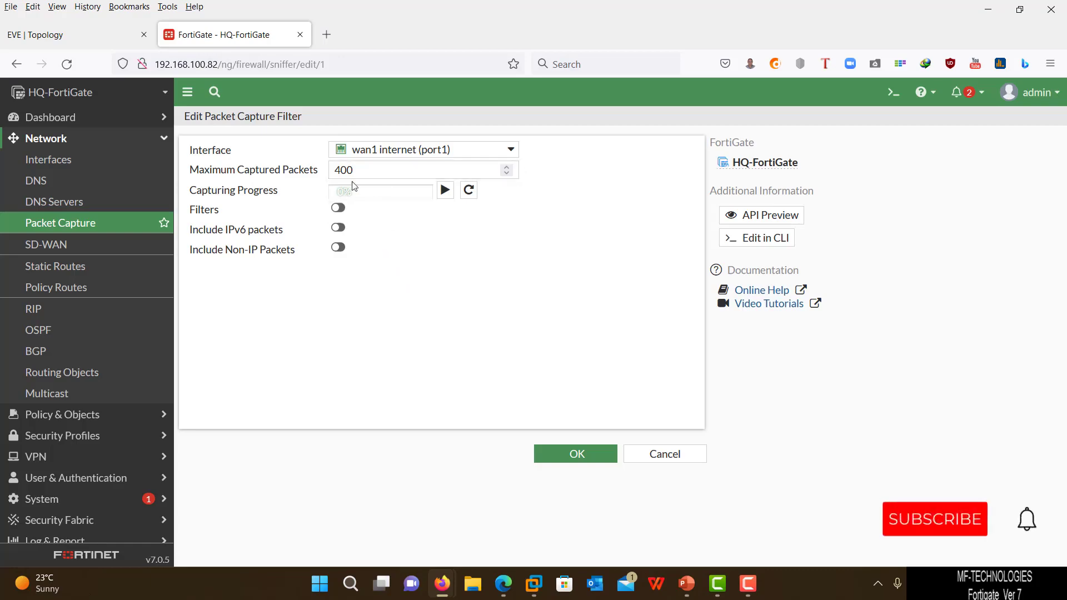
{"action": "left_click", "coordinate": [339, 211]}
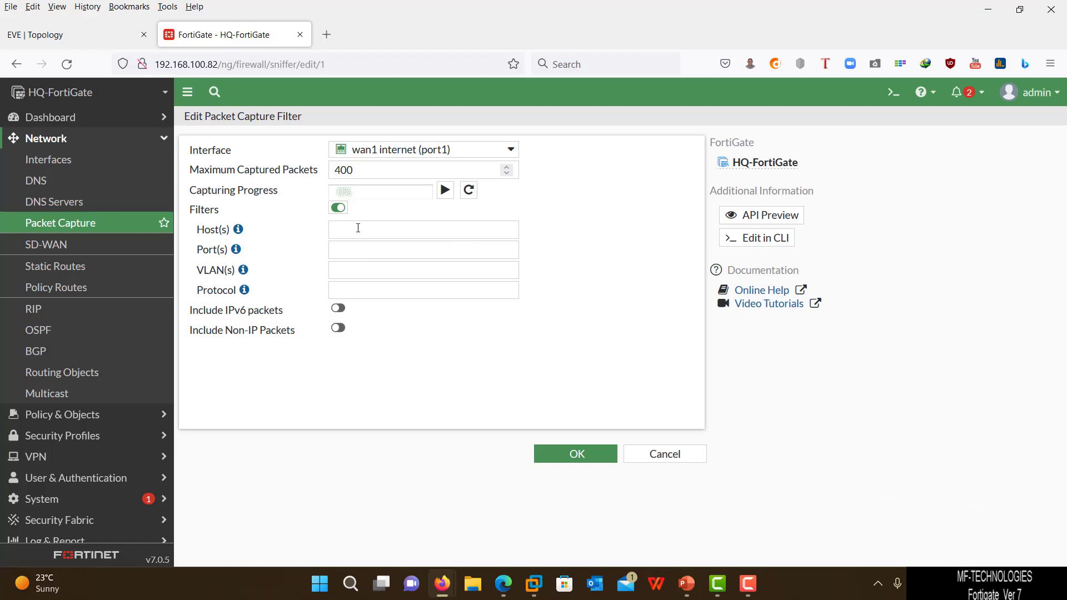
{"action": "left_click", "coordinate": [338, 207]}
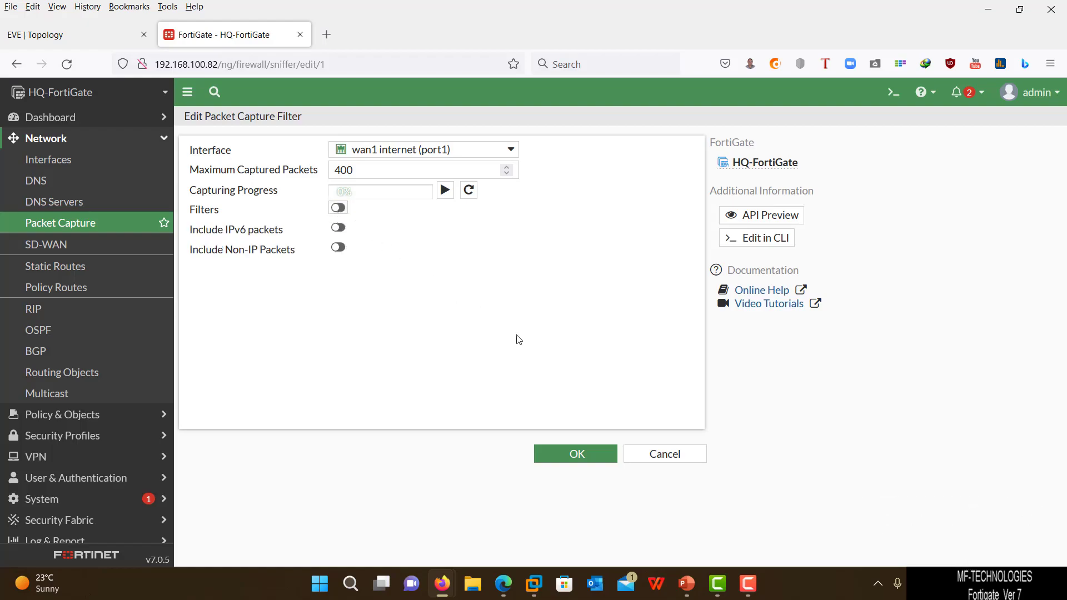
{"action": "left_click", "coordinate": [557, 454]}
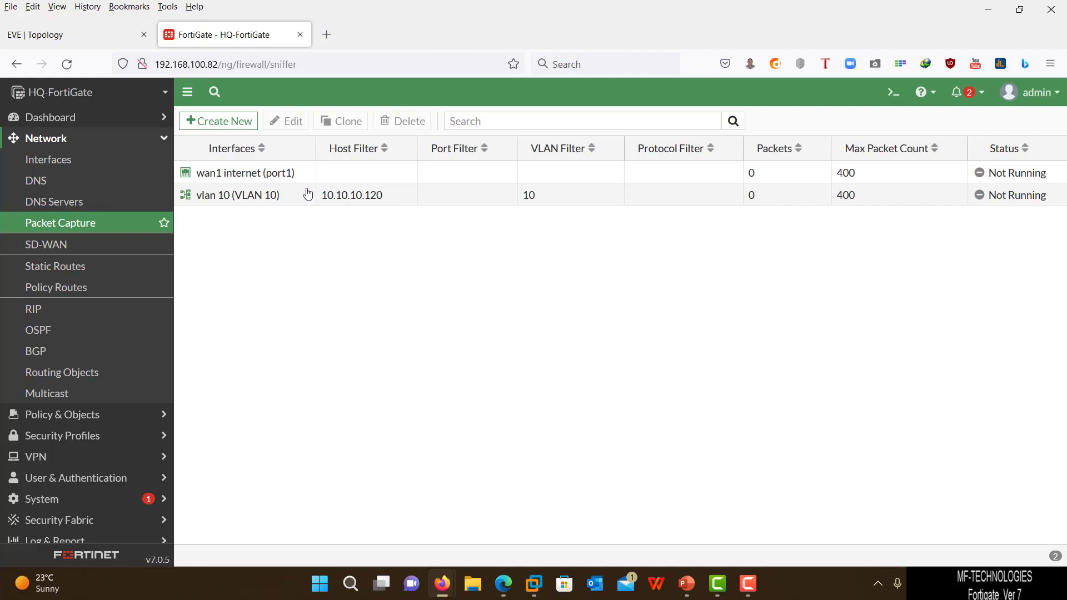
- Reopen and close the wan1 capture settings, then go to the EVE topology
{"action": "double_click", "coordinate": [249, 179]}
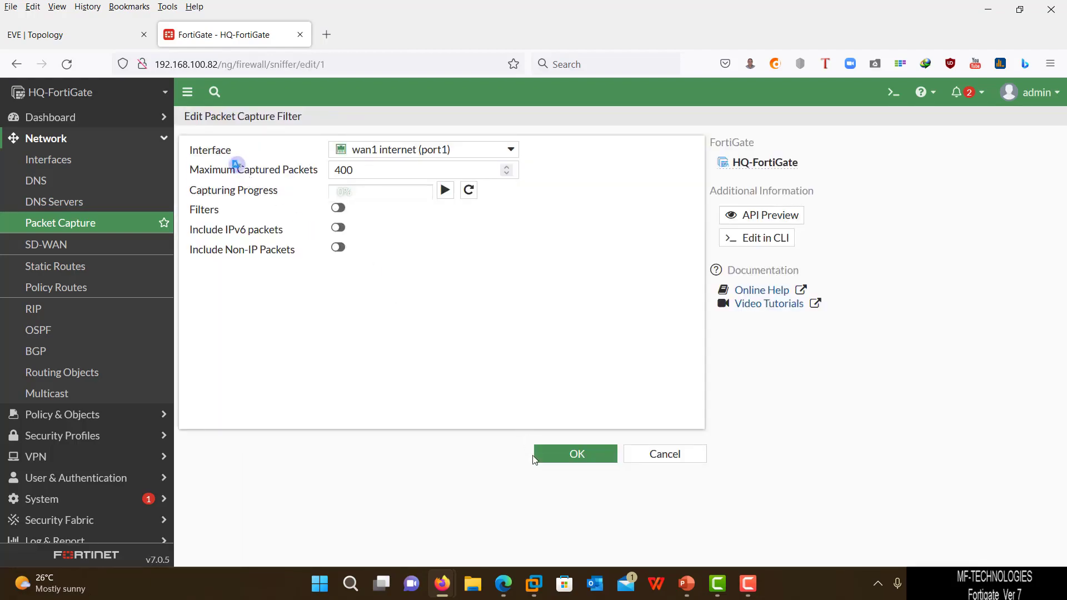
{"action": "left_click", "coordinate": [535, 457]}
{"action": "left_click", "coordinate": [72, 34]}
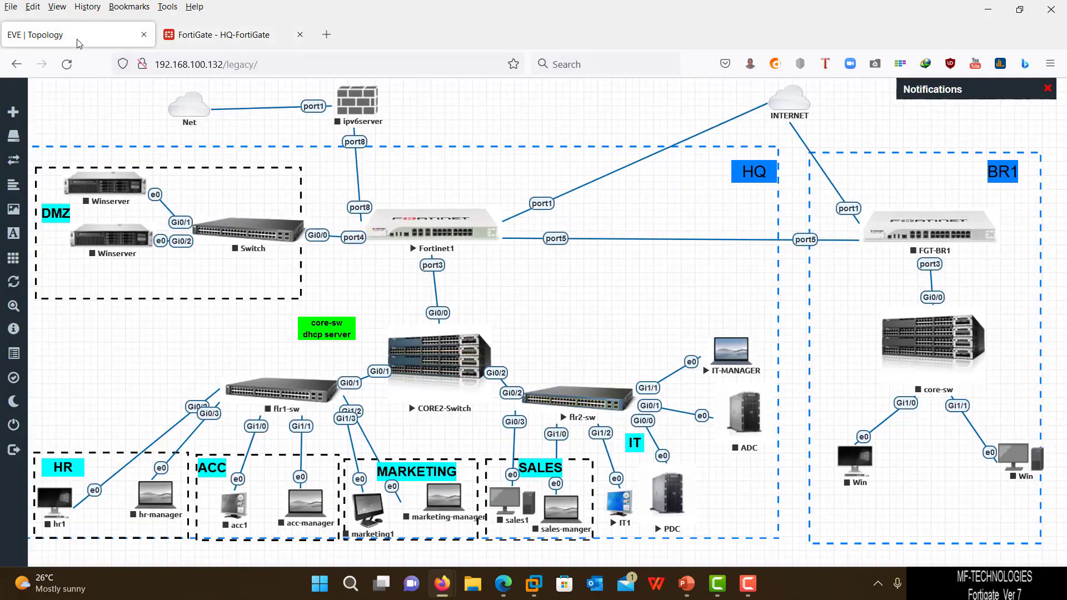
- From the IT1 workstation console, ping 8.8.8.8; the ping times out
{"action": "left_click", "coordinate": [615, 503]}
{"action": "left_click", "coordinate": [580, 169]}
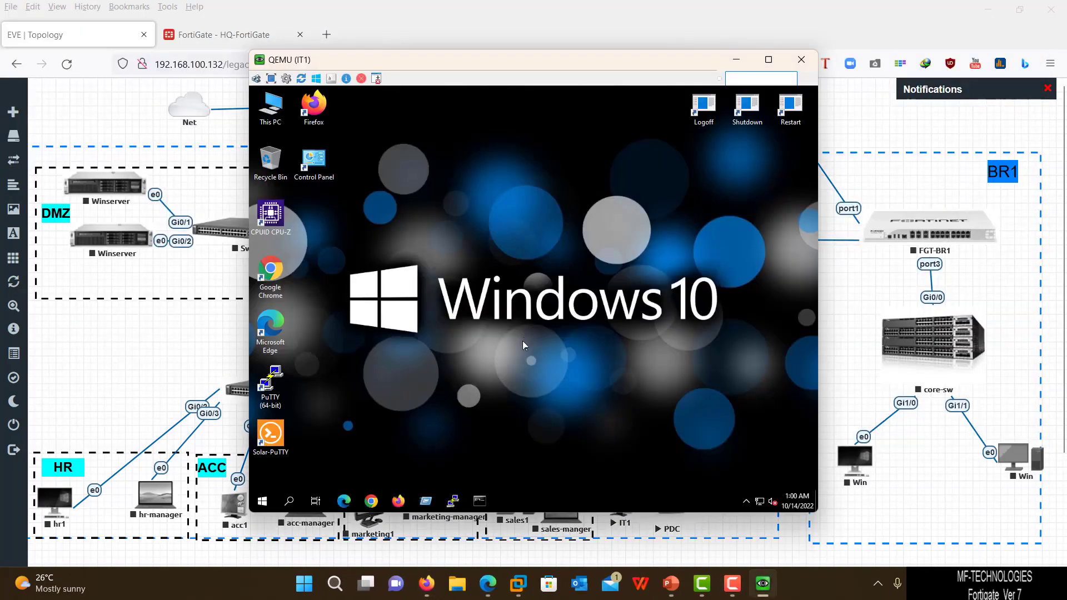
{"action": "right_click", "coordinate": [263, 501]}
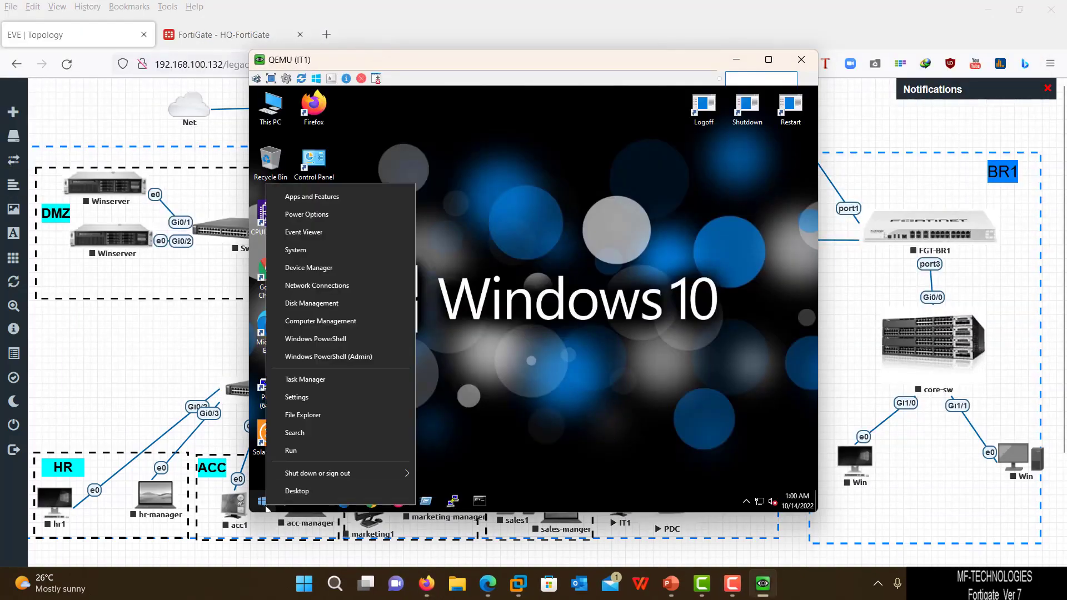
{"action": "left_click", "coordinate": [291, 451]}
{"action": "left_click", "coordinate": [340, 468]}
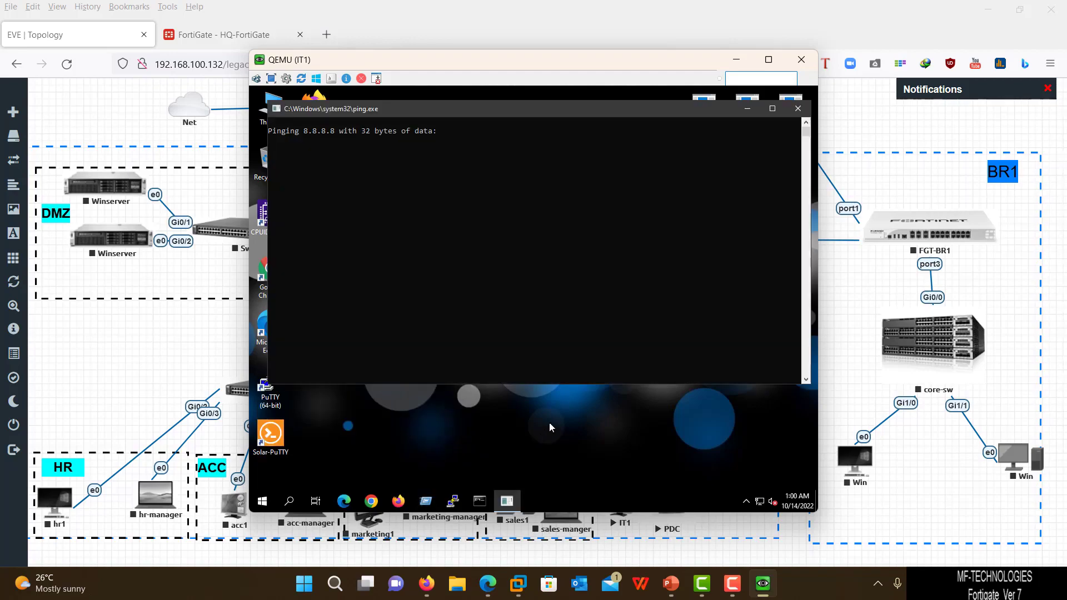
- From the IT-MANAGER console, ping 8.8.8.8 and get replies
{"action": "left_click", "coordinate": [788, 543]}
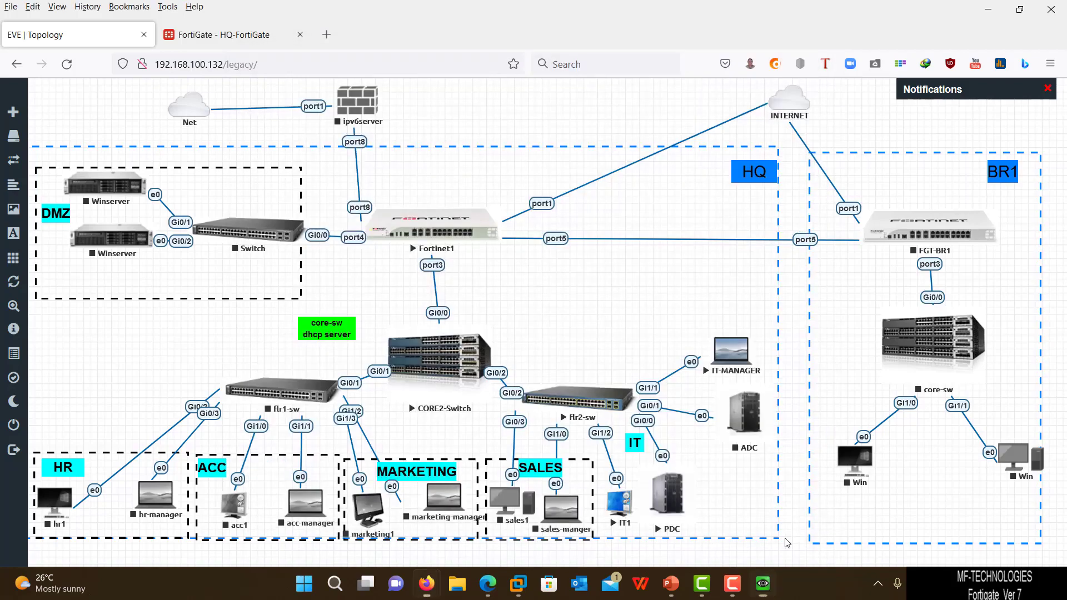
{"action": "left_click", "coordinate": [733, 363]}
{"action": "left_click", "coordinate": [585, 169]}
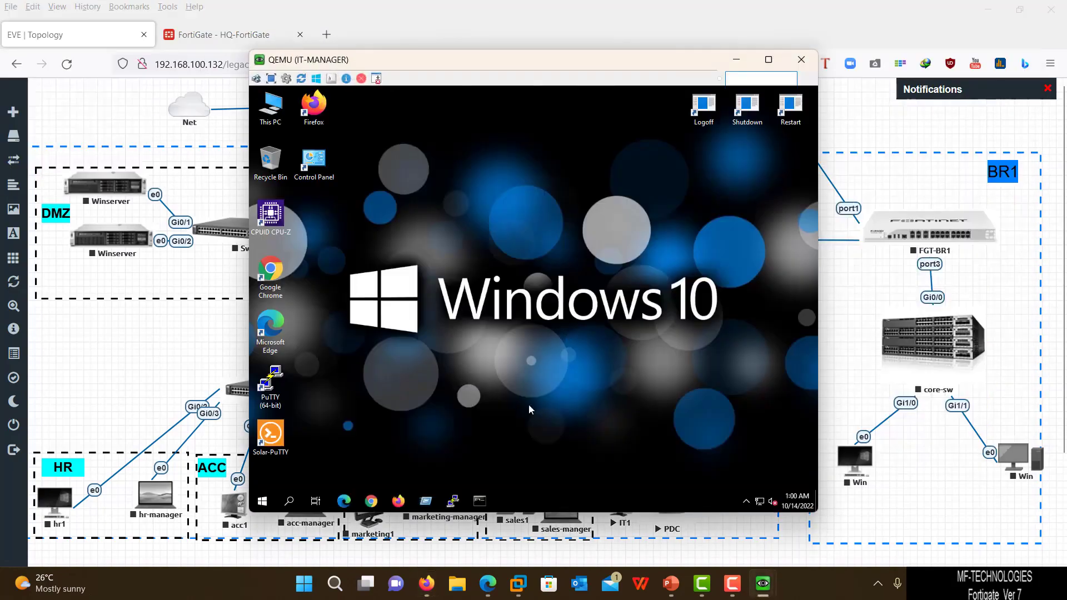
{"action": "right_click", "coordinate": [262, 502]}
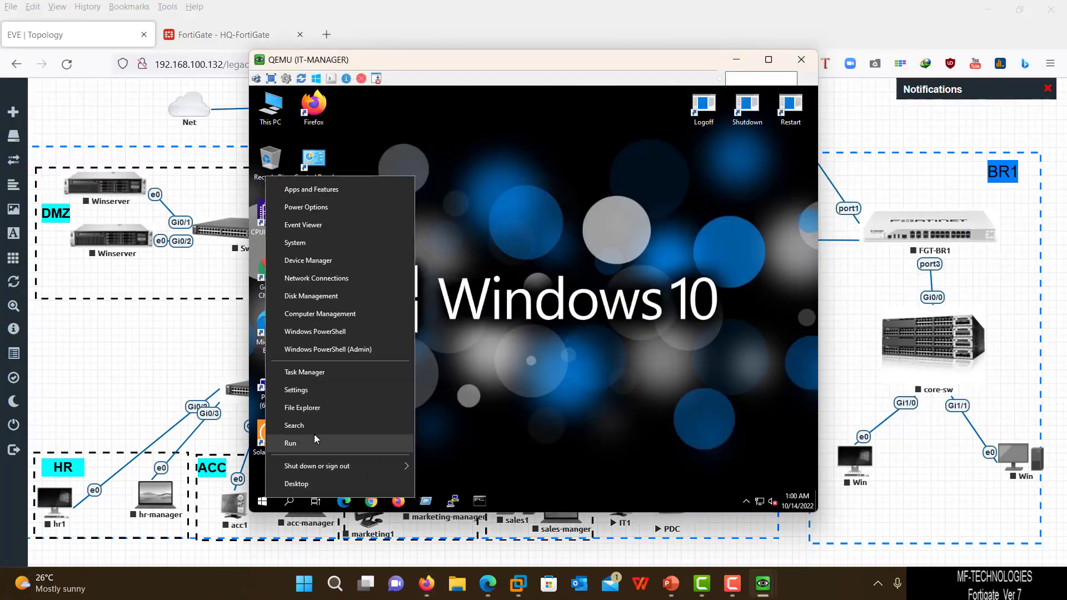
{"action": "left_click", "coordinate": [315, 443]}
{"action": "left_click", "coordinate": [359, 467]}
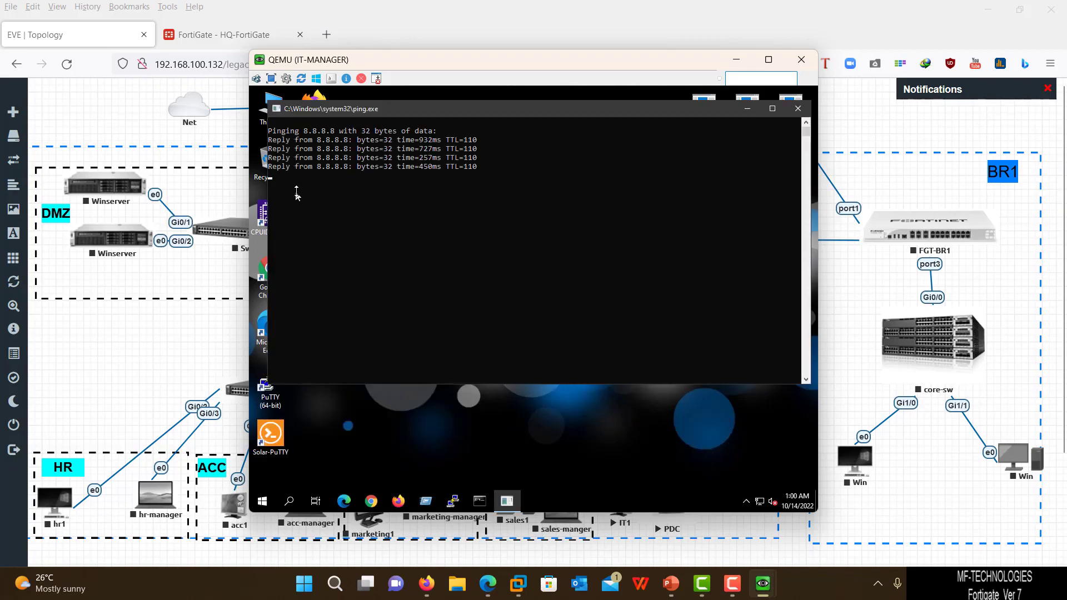
{"action": "left_click", "coordinate": [227, 36]}
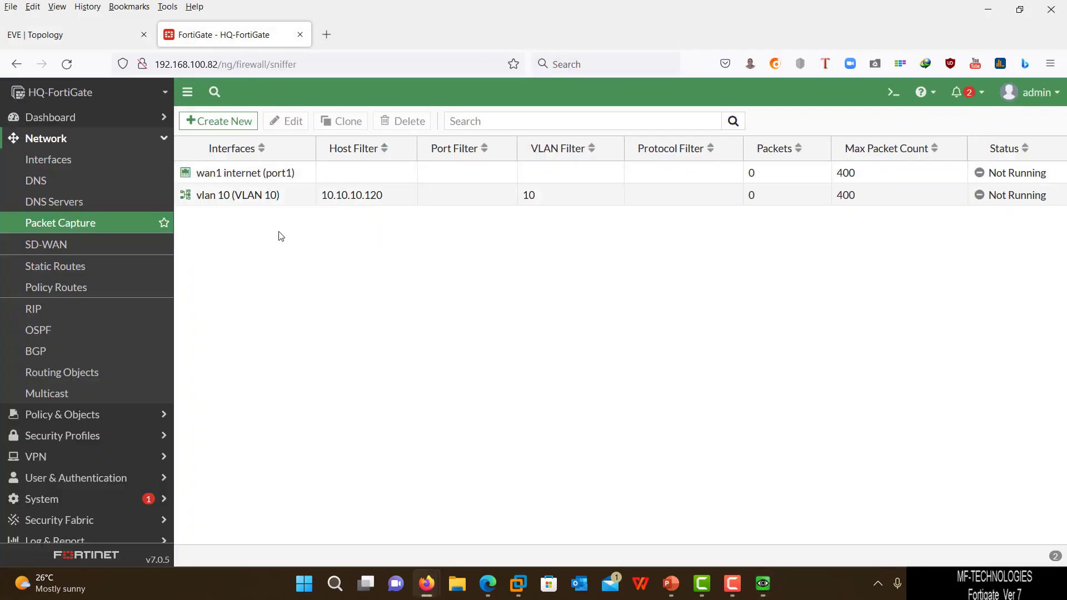
- Start the wan1 internet (port1) capture, then restart it from its settings page
{"action": "left_click", "coordinate": [275, 175]}
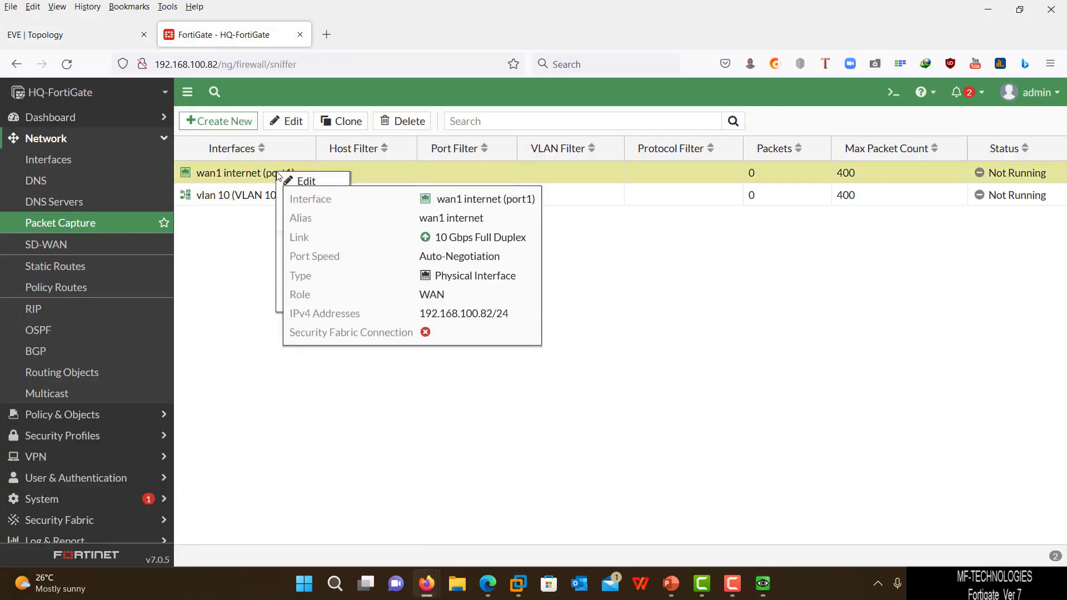
{"action": "right_click", "coordinate": [252, 177]}
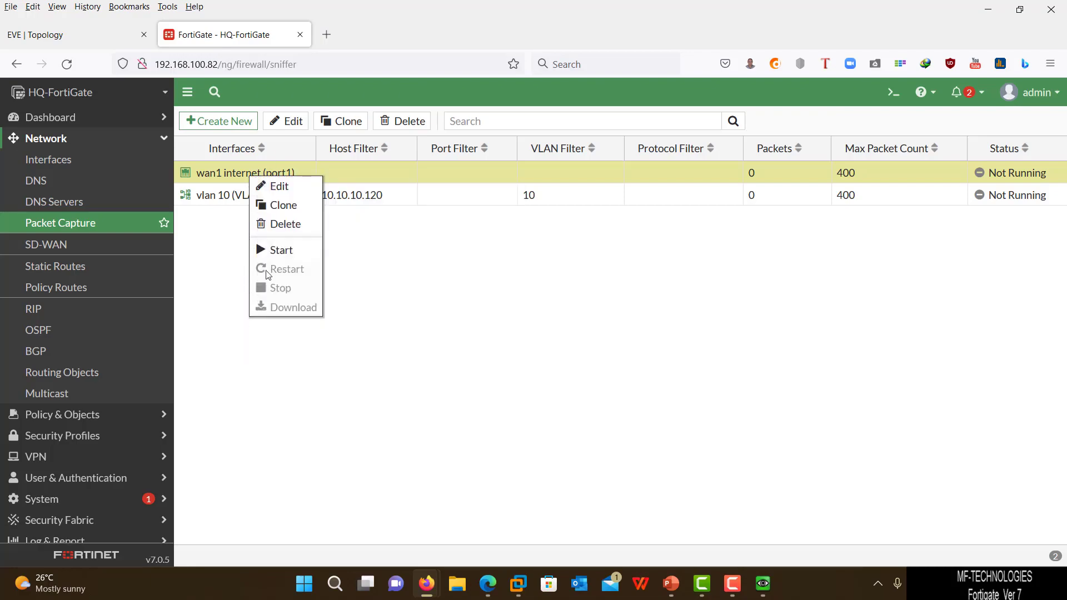
{"action": "left_click", "coordinate": [280, 249]}
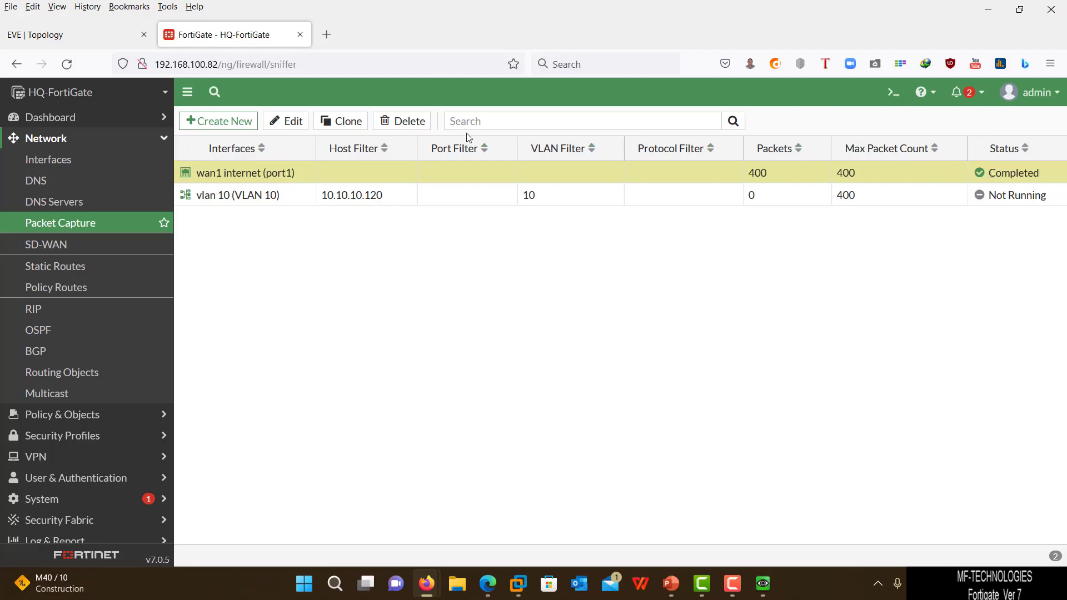
{"action": "double_click", "coordinate": [289, 177]}
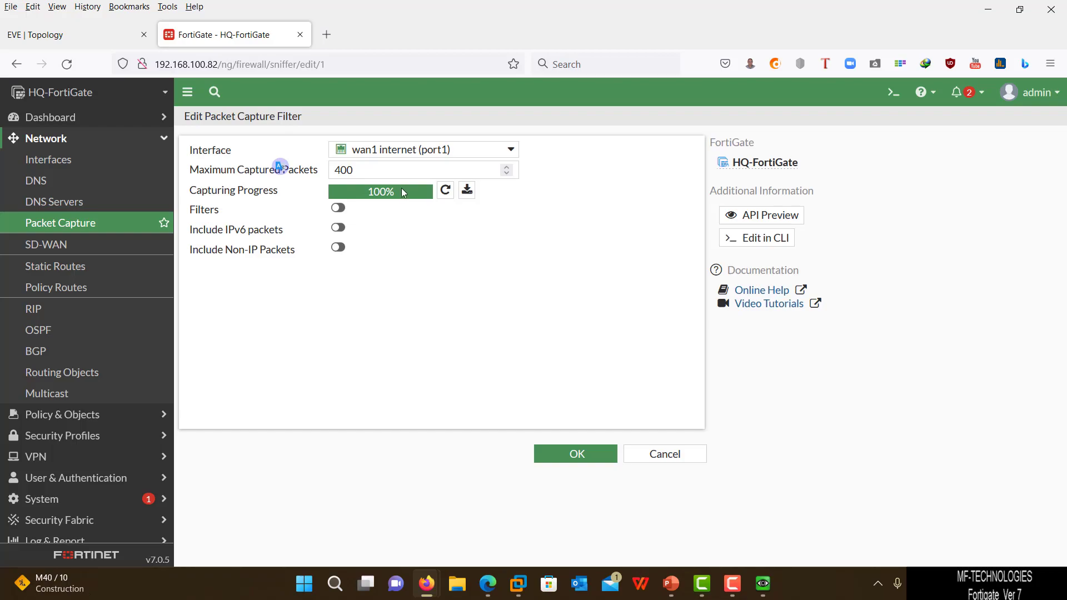
{"action": "left_click", "coordinate": [446, 191]}
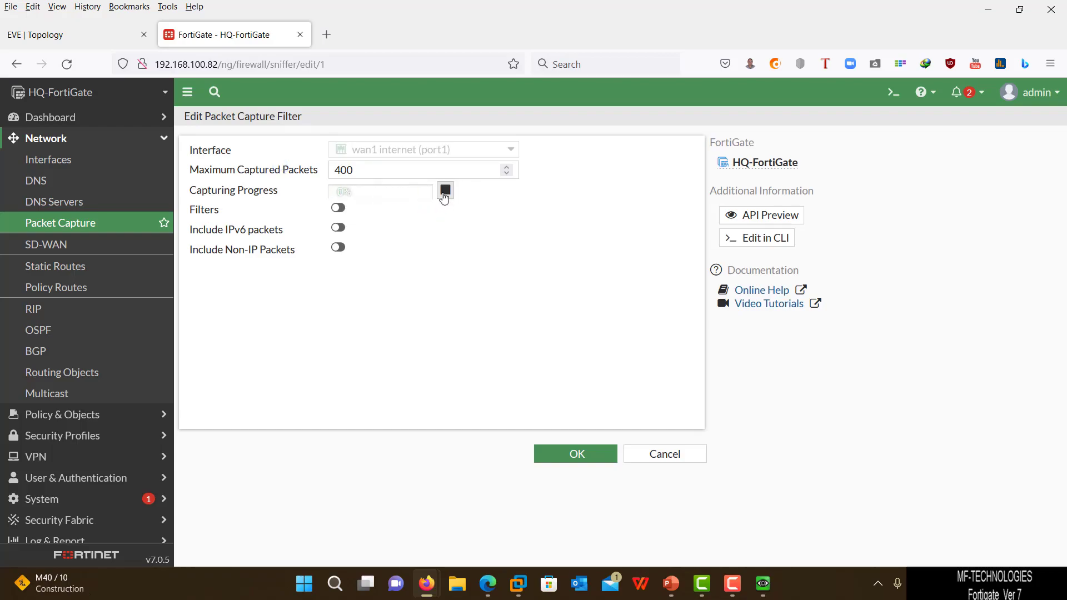
{"action": "left_click", "coordinate": [569, 455]}
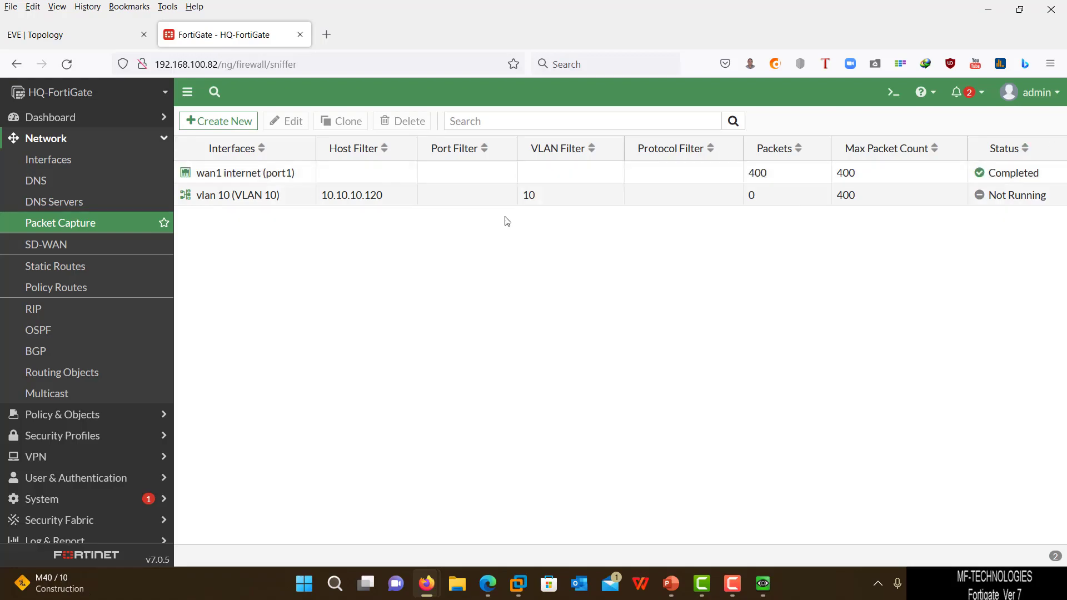
- Download the completed 400-packet wan1 capture as port1.root.1(2).pcap and open it in Wireshark
{"action": "double_click", "coordinate": [264, 179]}
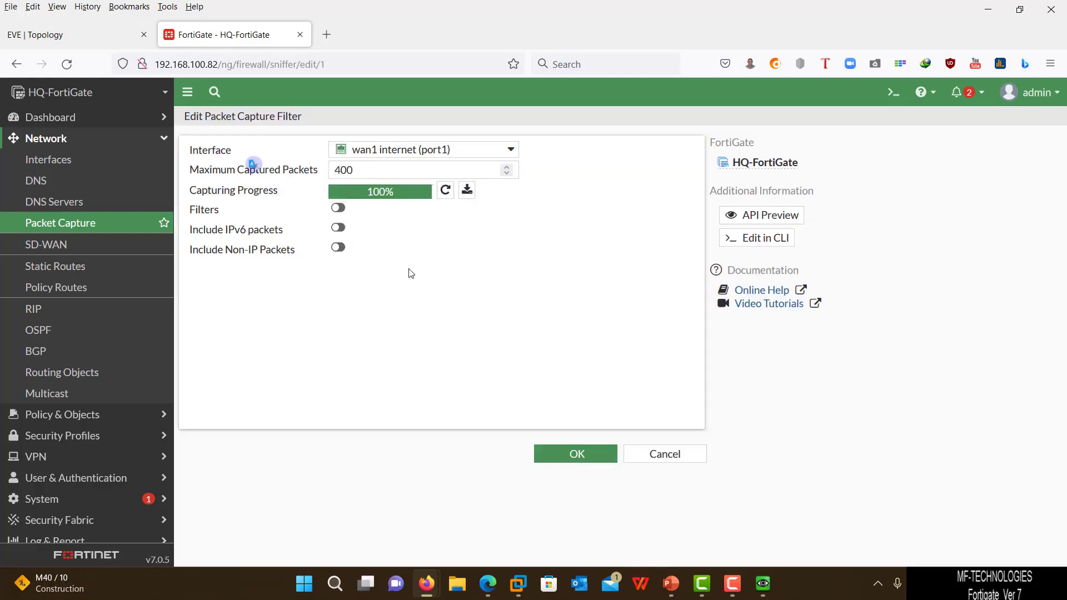
{"action": "left_click", "coordinate": [466, 191]}
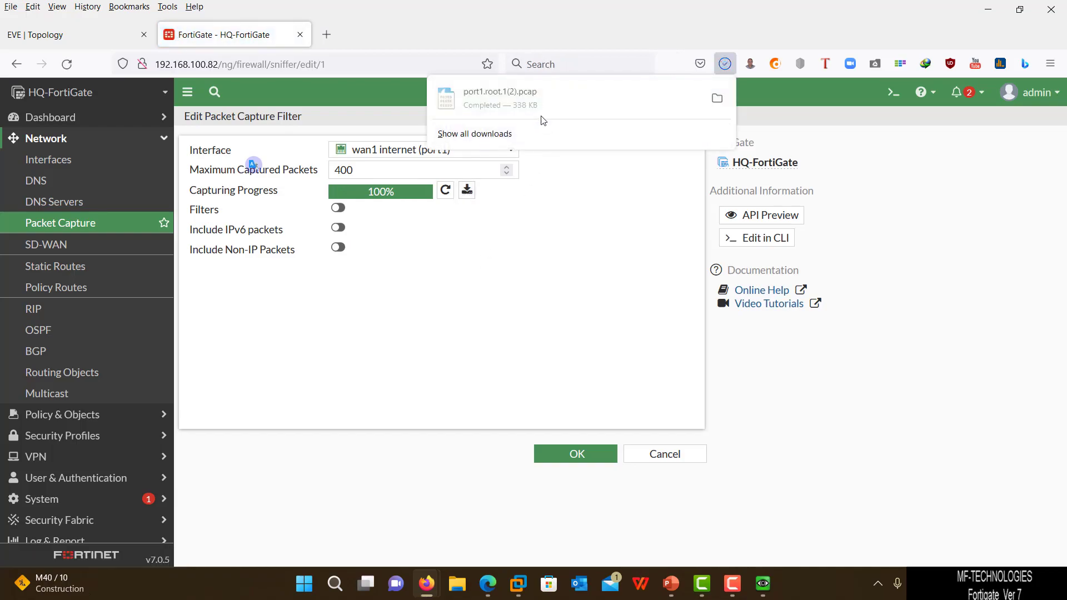
{"action": "left_click", "coordinate": [542, 97]}
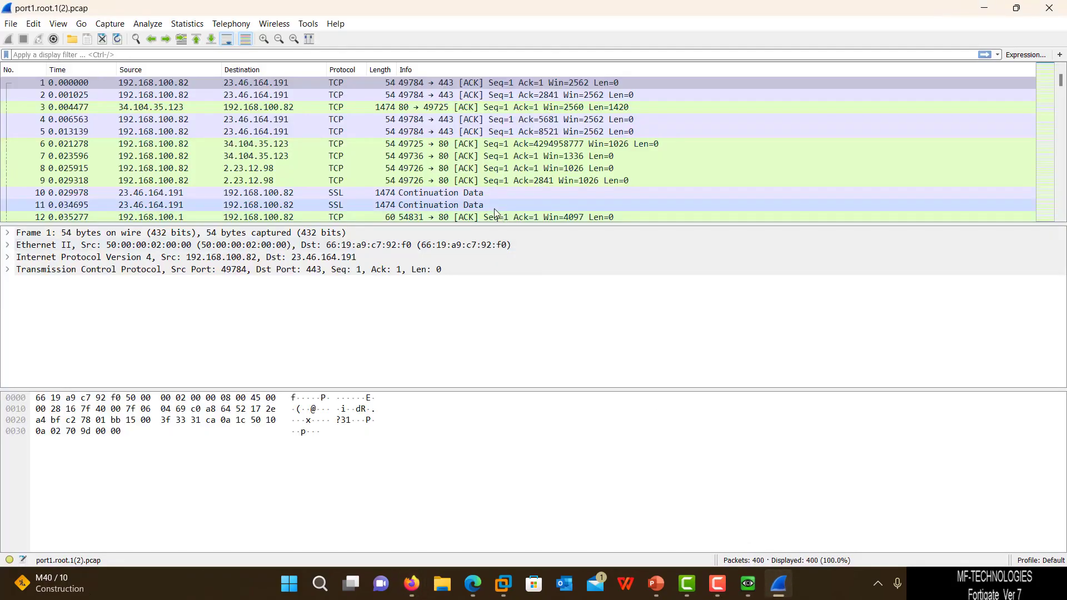
- Scroll through the port1.root.1(2).pcap packets, postpone the Wireshark update, and close Wireshark
{"action": "scroll", "coordinate": [441, 180], "scroll_direction": "down", "scroll_amount": 2}
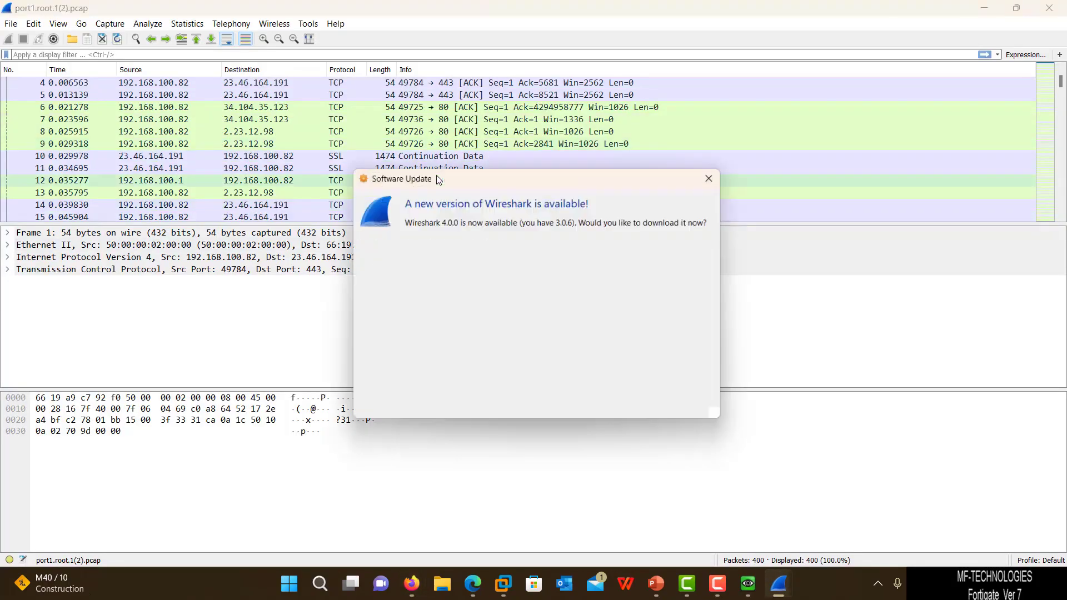
{"action": "left_click", "coordinate": [634, 411]}
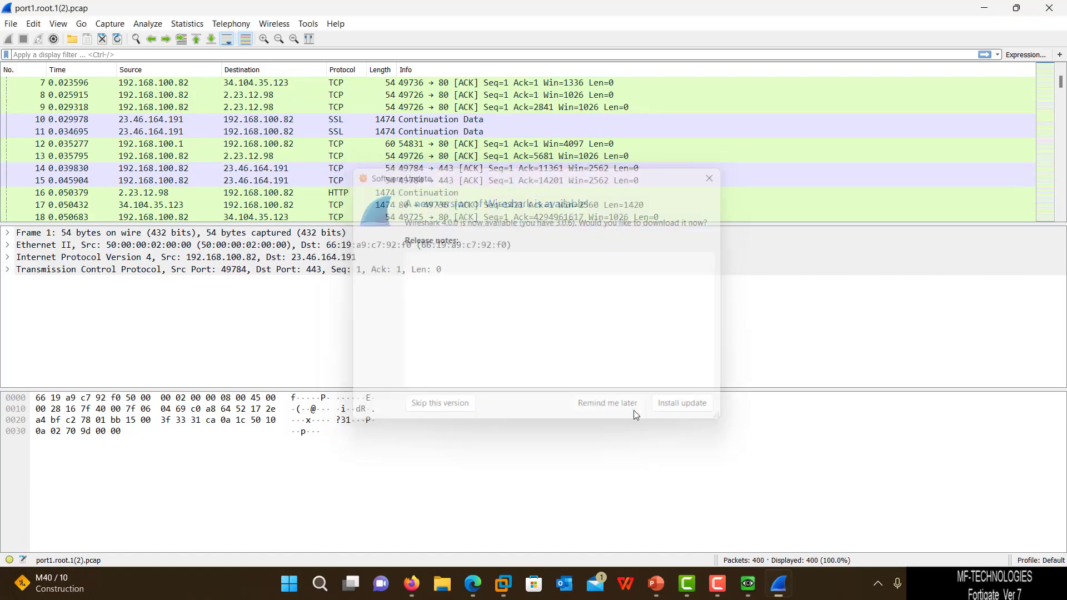
{"action": "left_click", "coordinate": [1064, 4]}
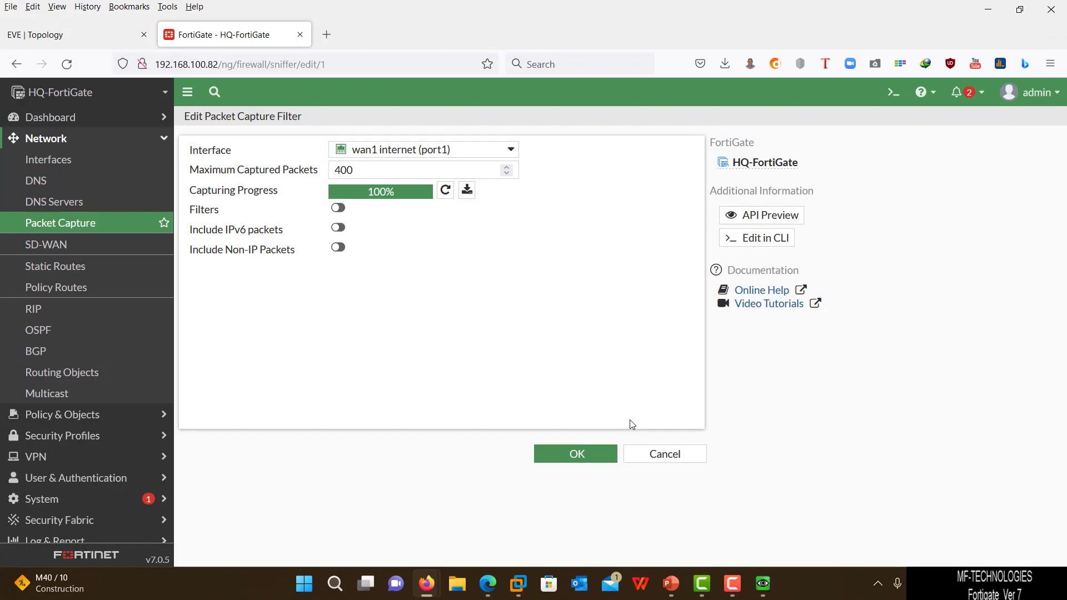
- Clone the wan1 internet (port1) capture and refresh to show the not-running 400-packet copy
{"action": "left_click", "coordinate": [632, 457]}
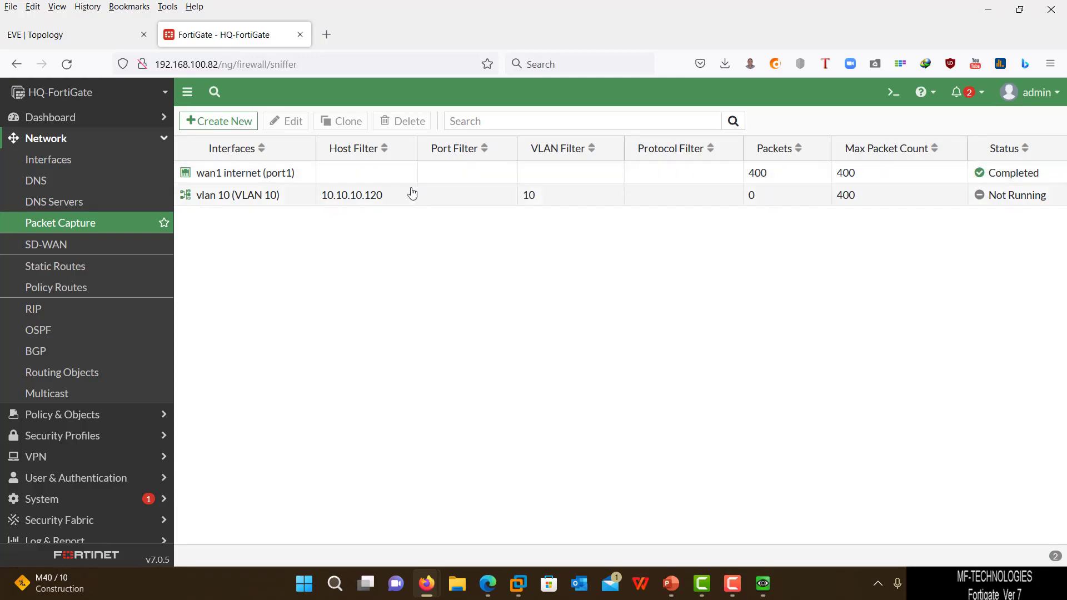
{"action": "left_click", "coordinate": [222, 182]}
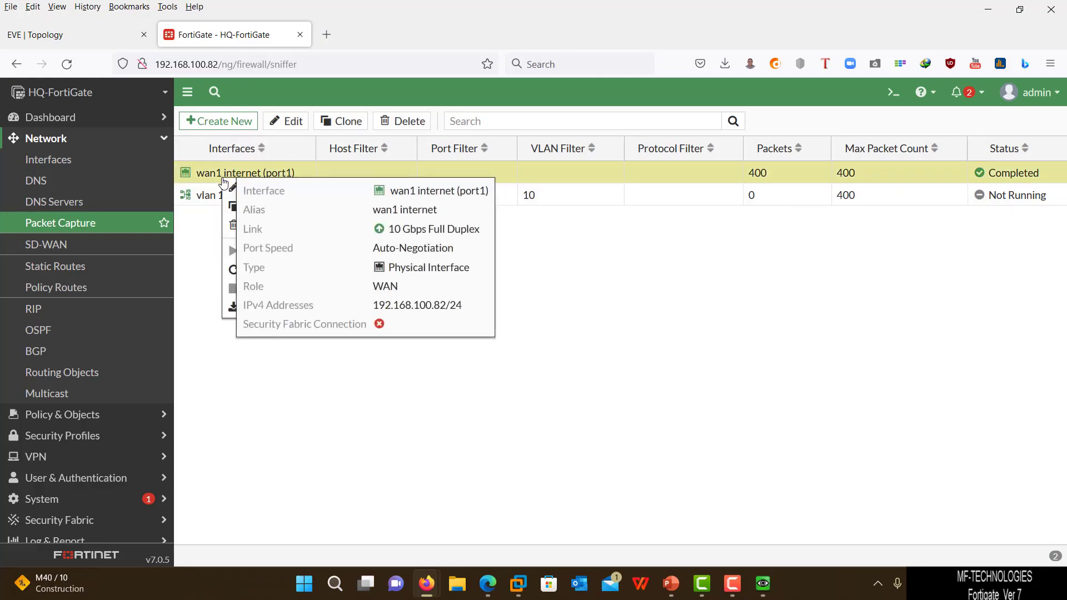
{"action": "right_click", "coordinate": [223, 182]}
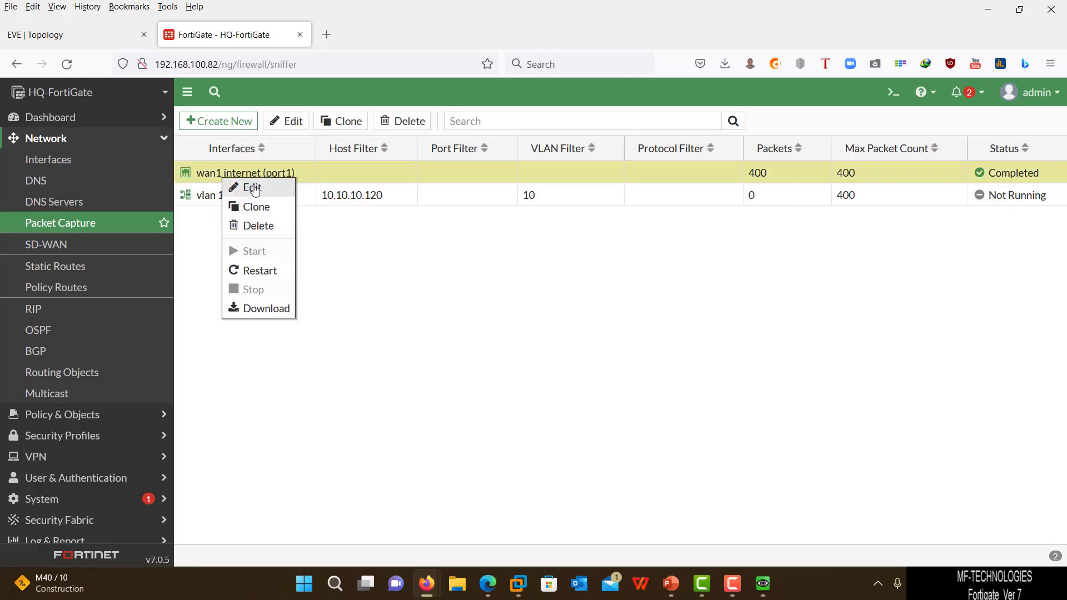
{"action": "left_click", "coordinate": [256, 207]}
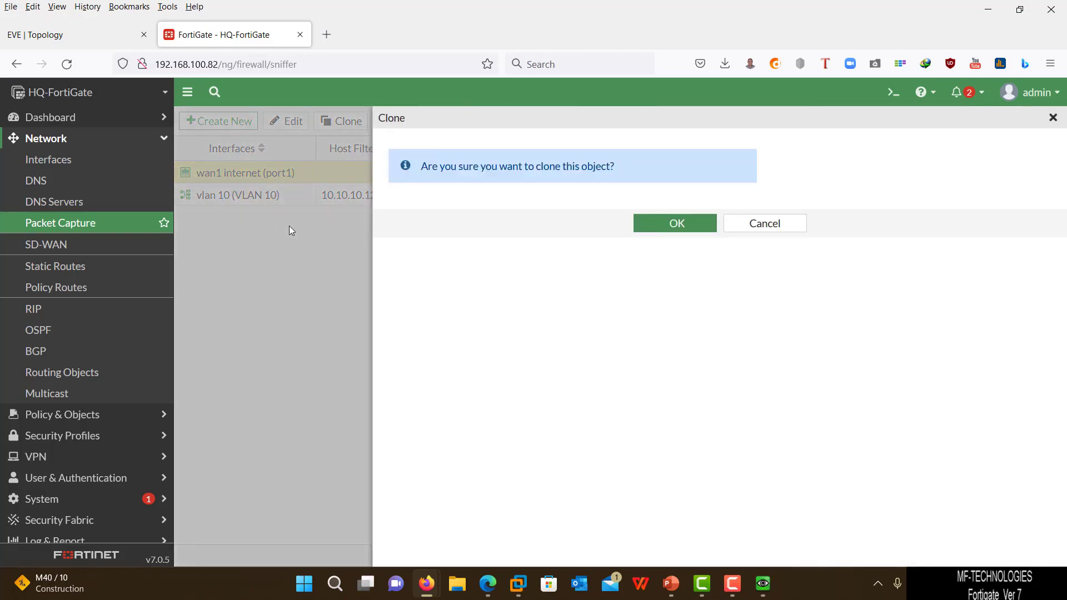
{"action": "left_click", "coordinate": [676, 224]}
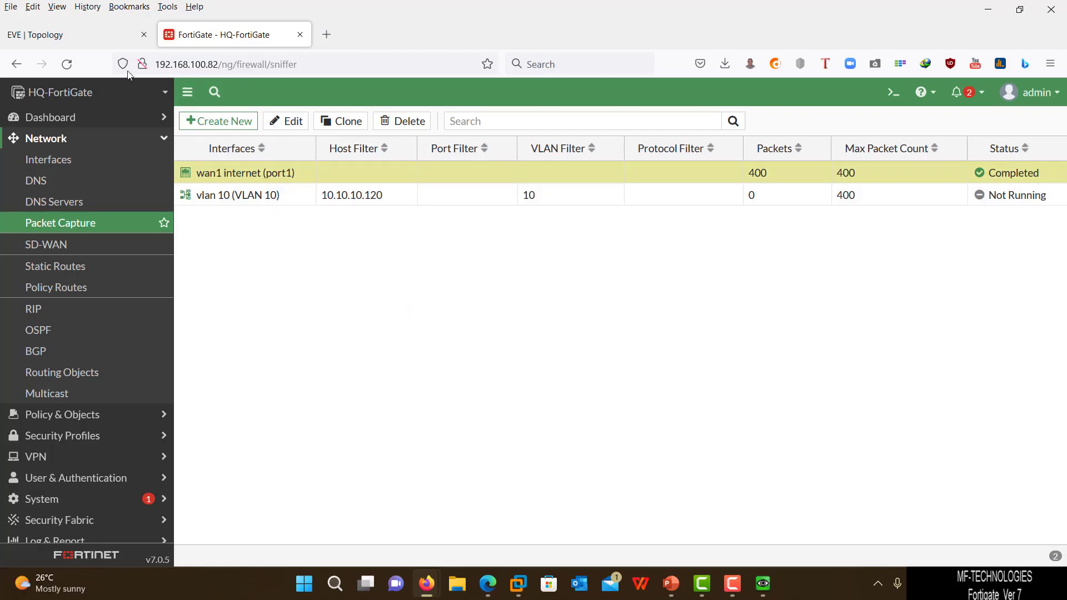
{"action": "left_click", "coordinate": [67, 64]}
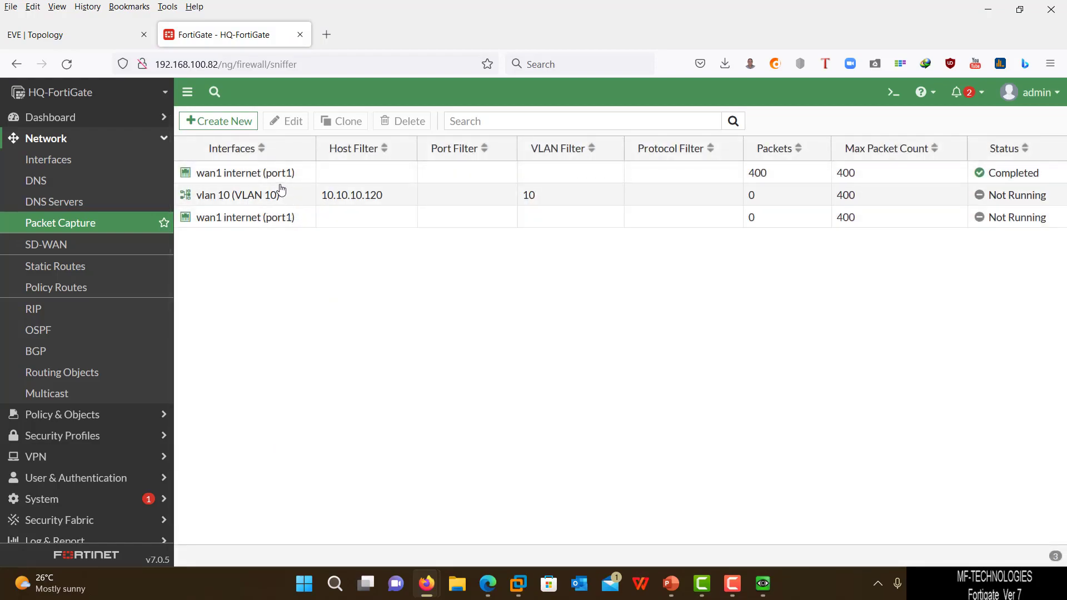
{"action": "right_click", "coordinate": [279, 180]}
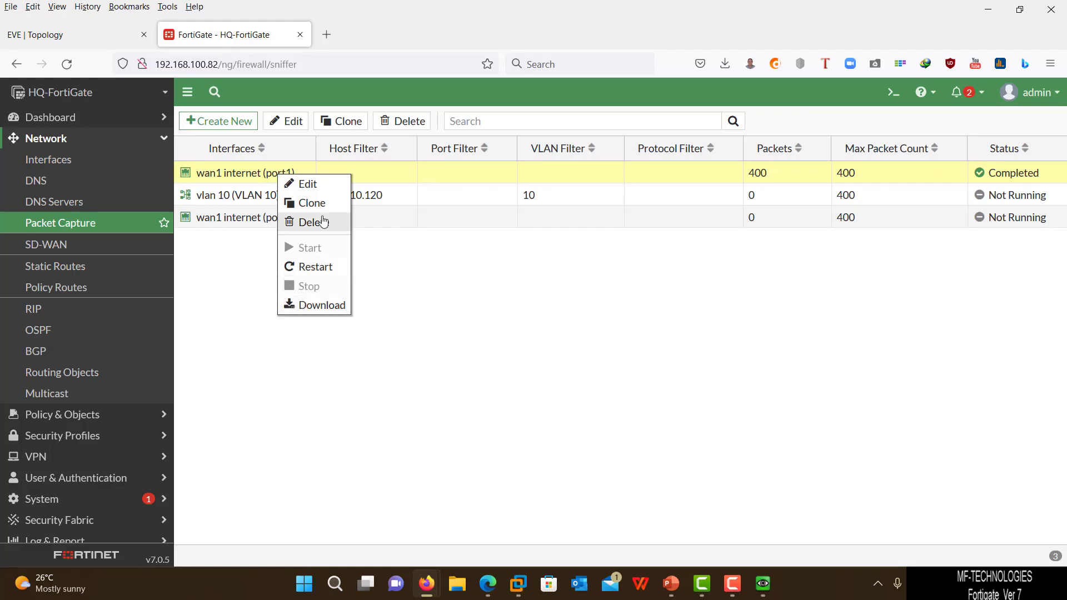
{"action": "left_click", "coordinate": [466, 291]}
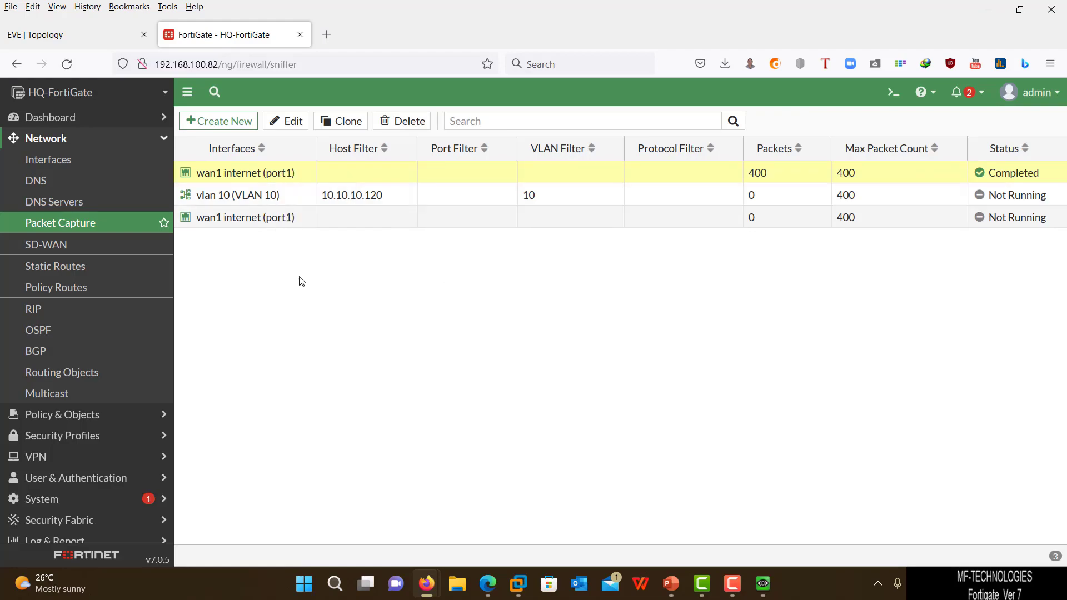